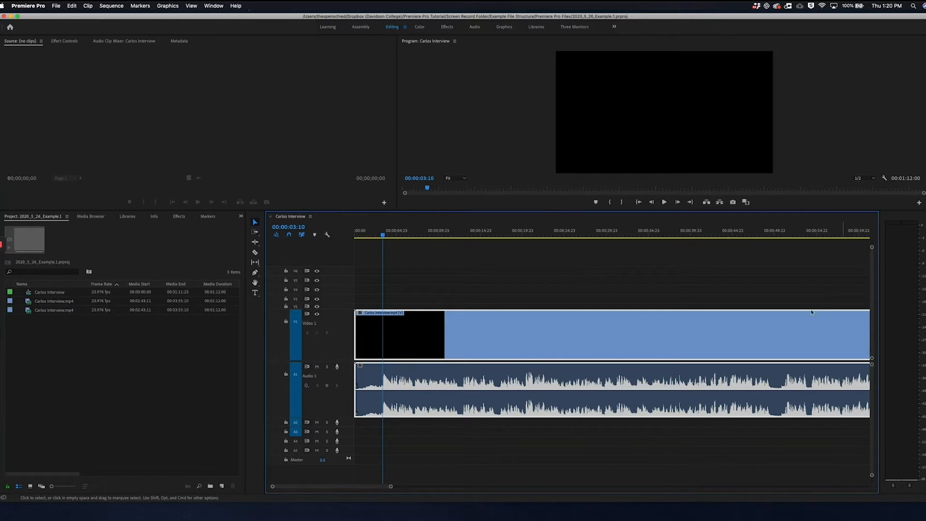
Step: Disable the interview clip on the timeline, preview the playback, and enable the clip again
{"action": "right_click", "coordinate": [459, 334]}
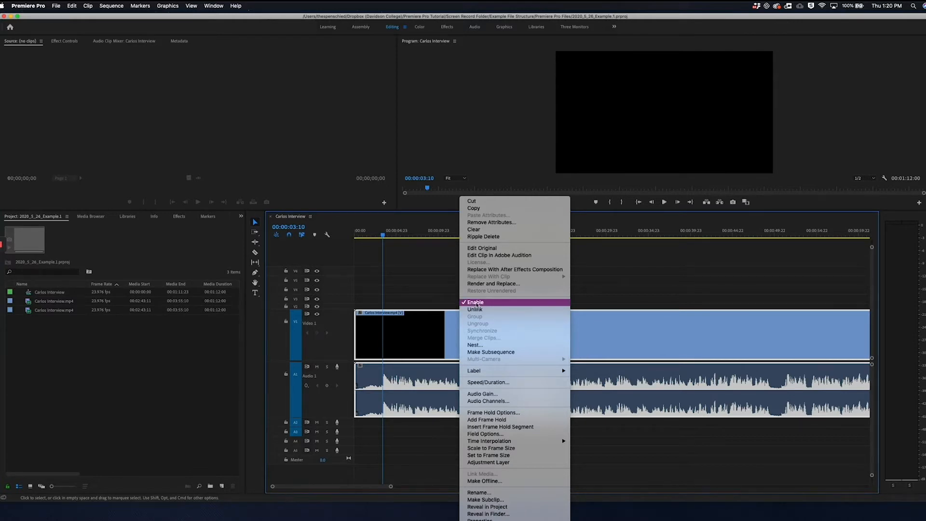
{"action": "left_click", "coordinate": [475, 302]}
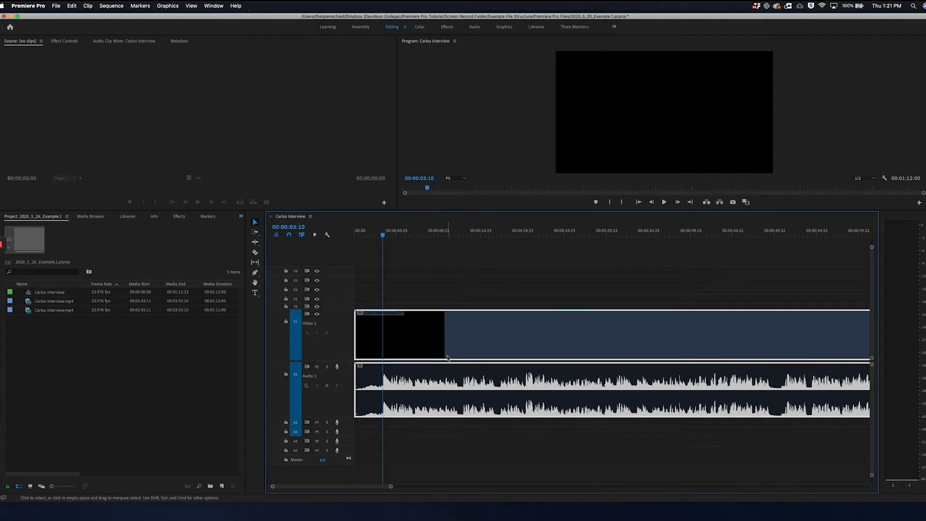
{"action": "key", "text": "space"}
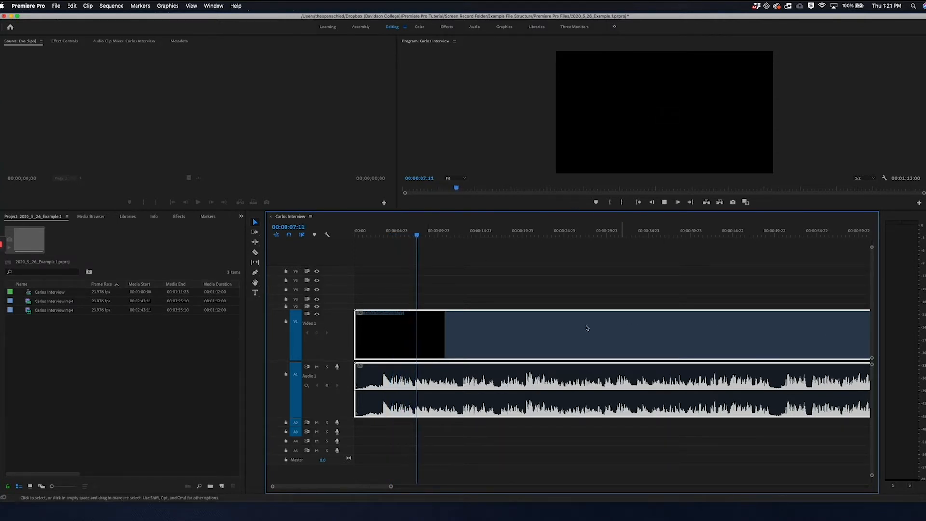
{"action": "key", "text": "space"}
{"action": "right_click", "coordinate": [507, 352]}
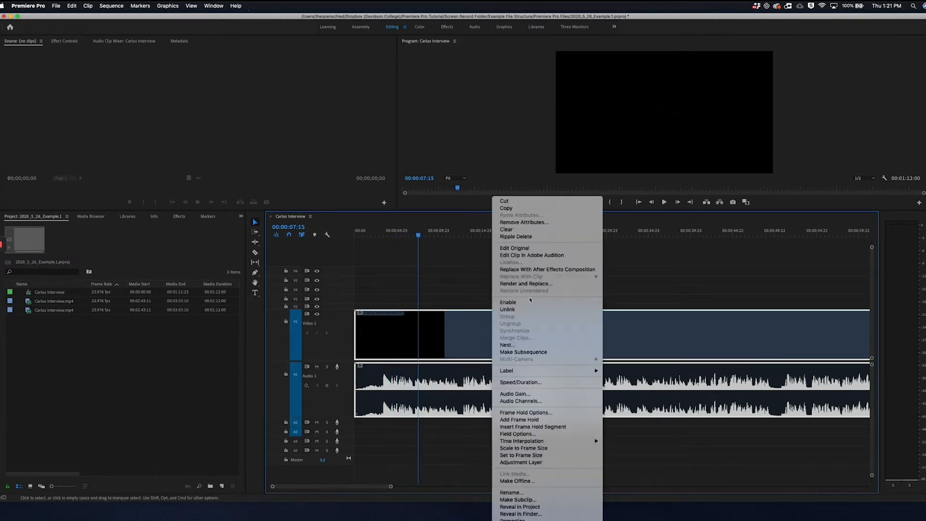
{"action": "left_click", "coordinate": [529, 303]}
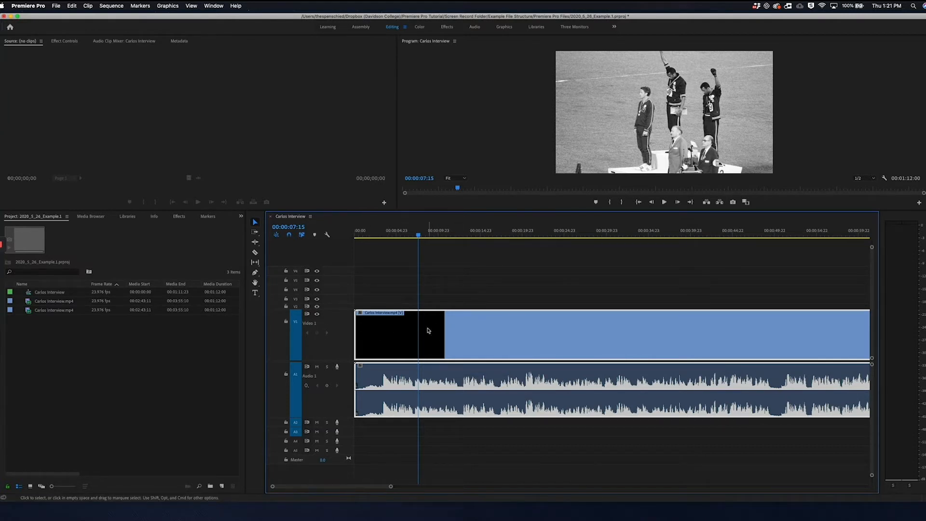
Step: Hide the Video 1 track output and mute Audio 1, and restore both tracks
{"action": "left_click", "coordinate": [316, 314]}
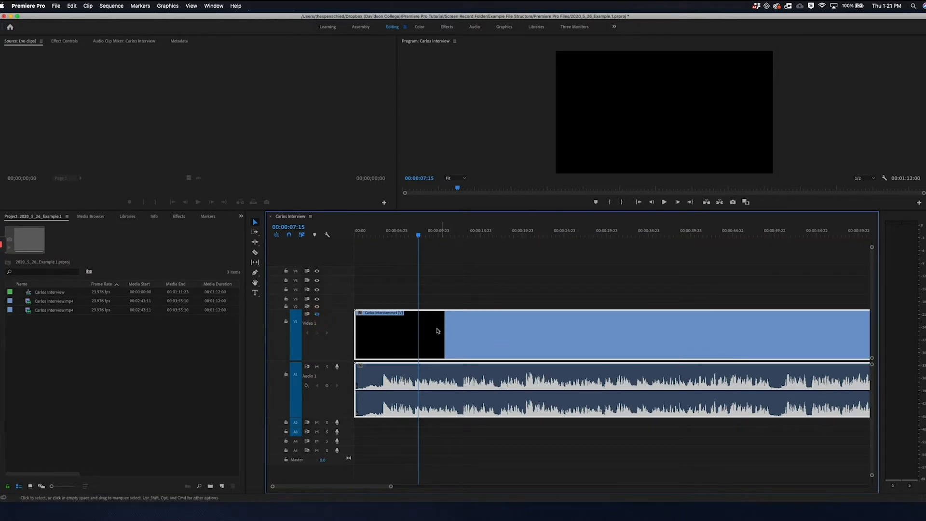
{"action": "left_click", "coordinate": [317, 367]}
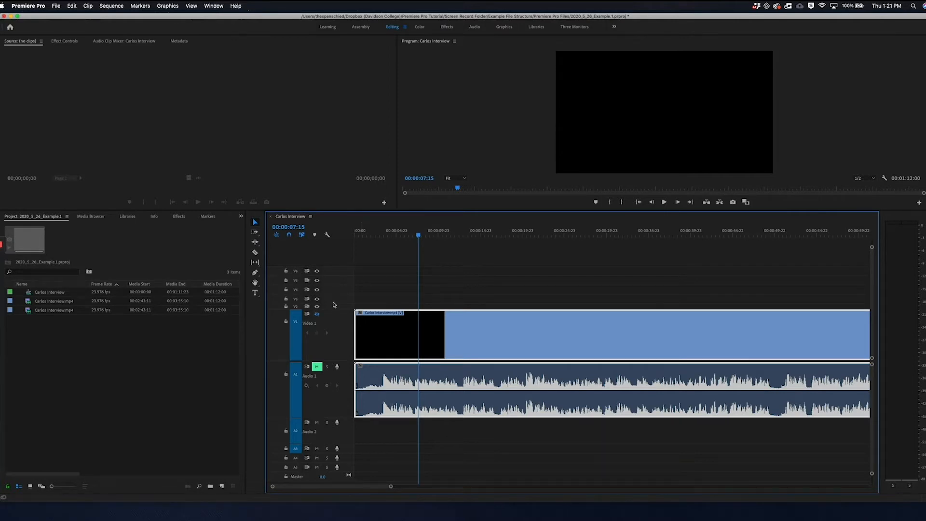
{"action": "left_click_drag", "start_coordinate": [334, 304], "coordinate": [330, 293]}
{"action": "left_click", "coordinate": [318, 314]}
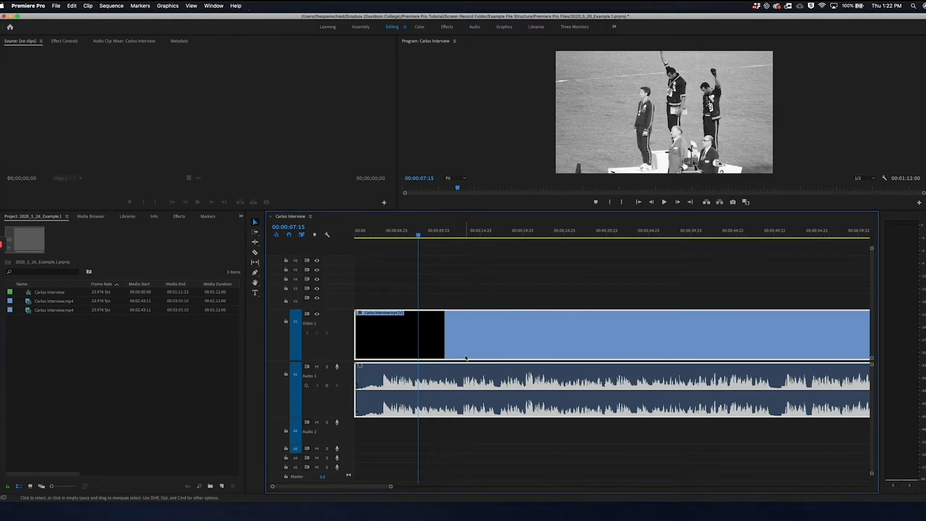
Step: Move the linked interview clip about 10 seconds later on the timeline and back to the sequence start
{"action": "left_click", "coordinate": [475, 329]}
{"action": "left_click_drag", "start_coordinate": [475, 329], "coordinate": [555, 334]}
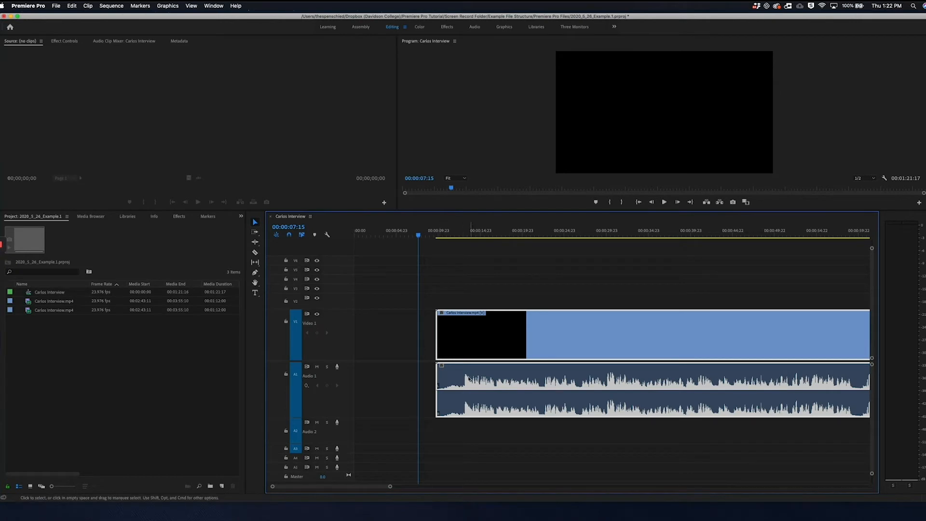
{"action": "left_click_drag", "start_coordinate": [471, 348], "coordinate": [392, 346]}
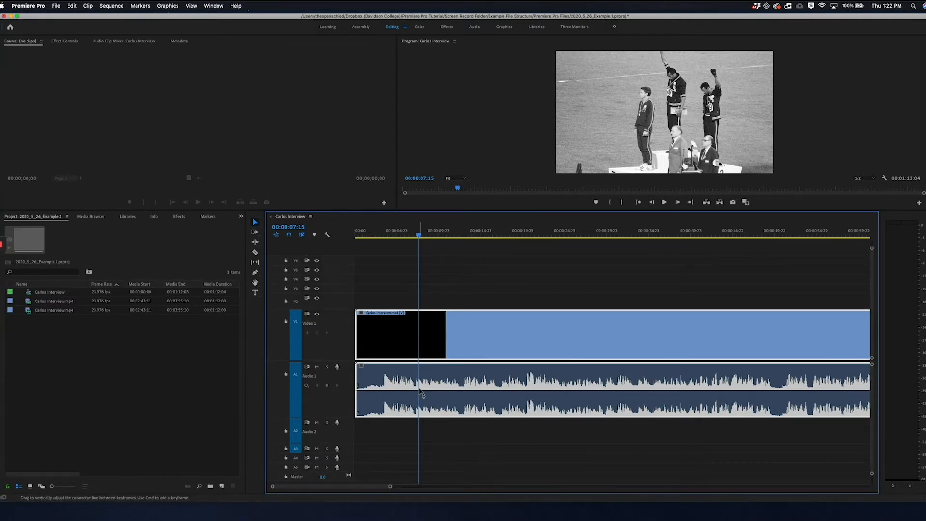
Step: Unlink the interview clip's video and audio, and move the video alone about 19 seconds later and back to the start
{"action": "right_click", "coordinate": [430, 327]}
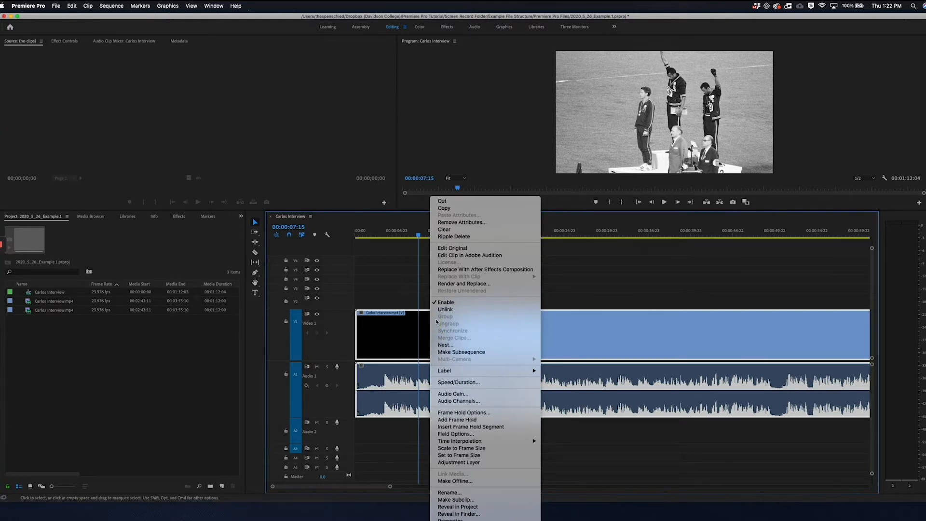
{"action": "left_click", "coordinate": [441, 309]}
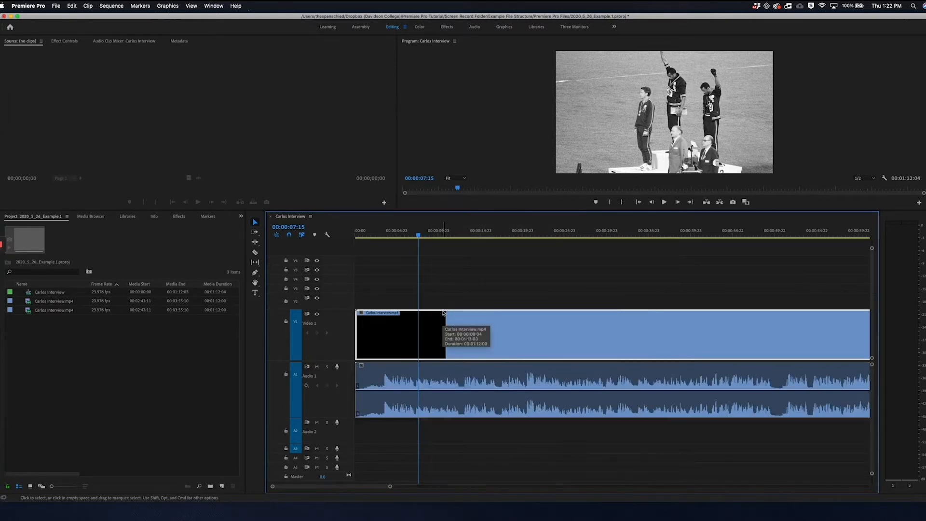
{"action": "left_click", "coordinate": [420, 402]}
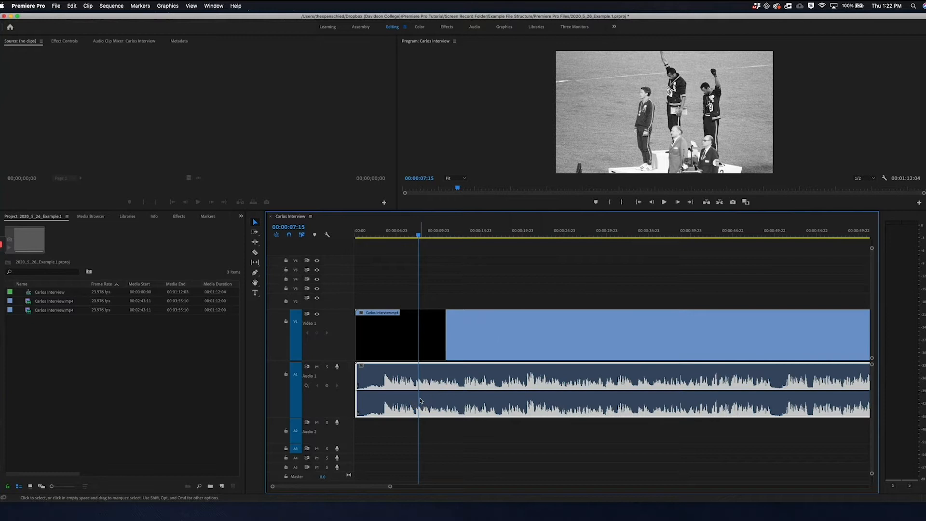
{"action": "left_click", "coordinate": [441, 349]}
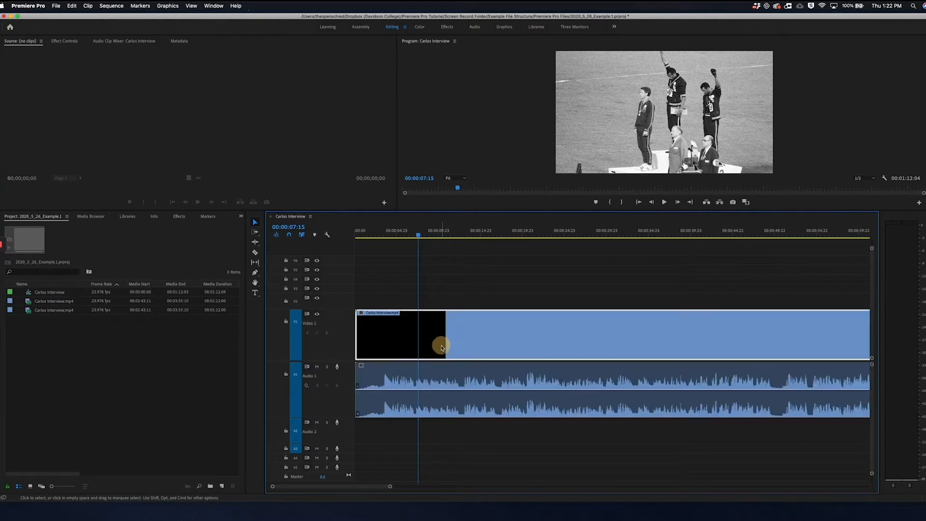
{"action": "left_click", "coordinate": [441, 382]}
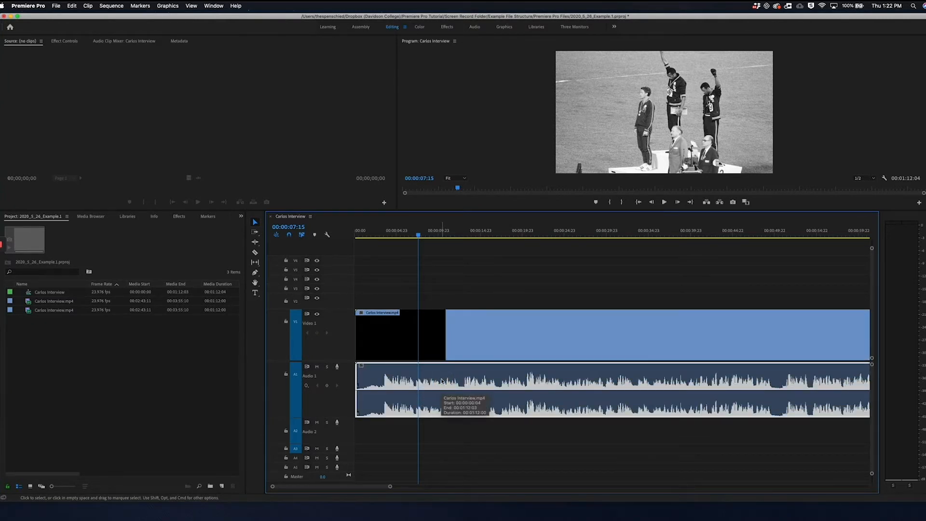
{"action": "left_click_drag", "start_coordinate": [466, 324], "coordinate": [626, 343]}
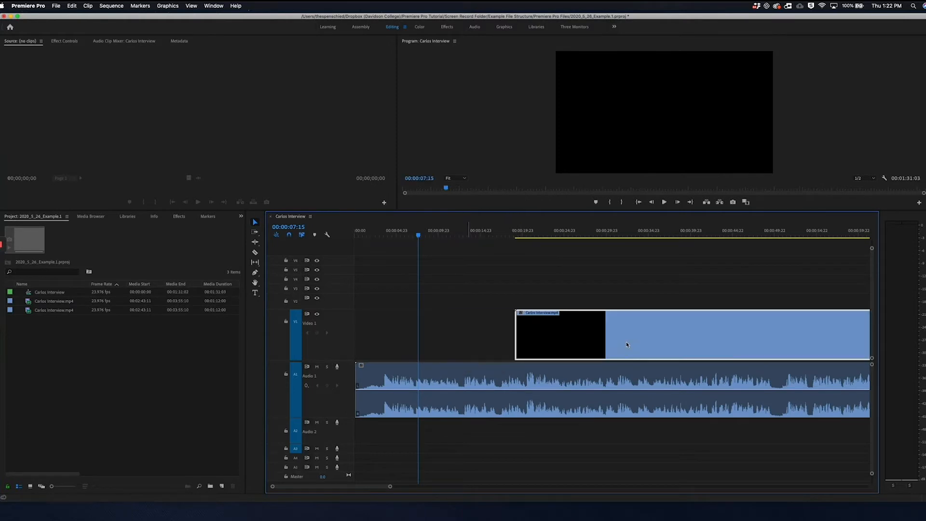
{"action": "left_click_drag", "start_coordinate": [702, 331], "coordinate": [525, 352]}
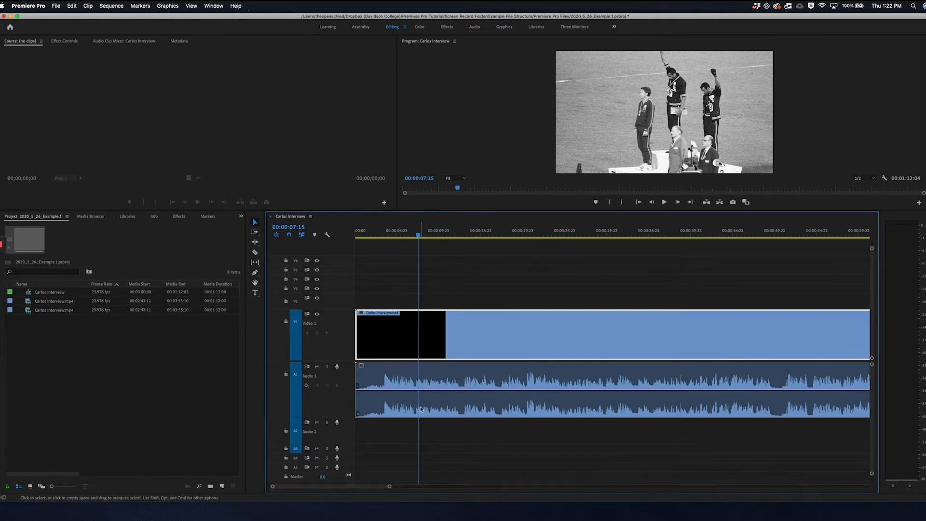
Step: Select the video and audio parts of the interview clip together and link them again
{"action": "left_click", "coordinate": [472, 301]}
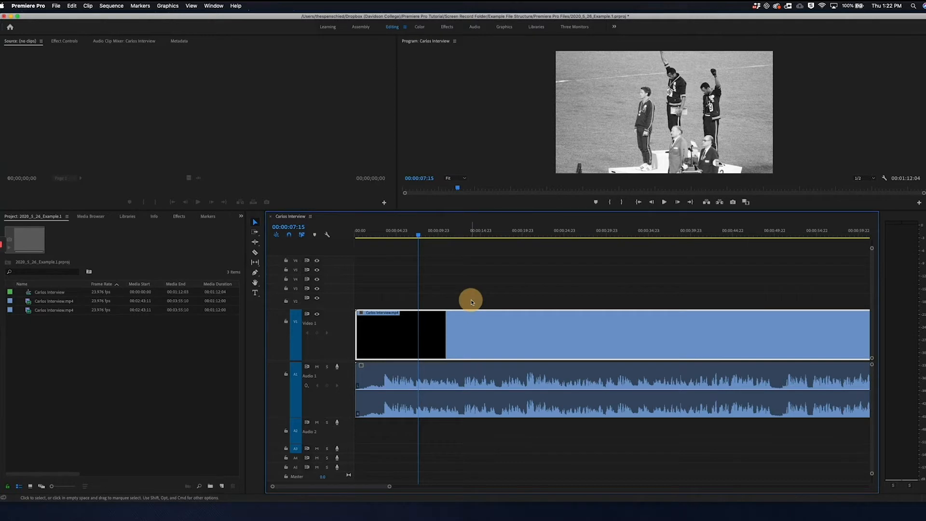
{"action": "left_click_drag", "start_coordinate": [471, 302], "coordinate": [516, 401]}
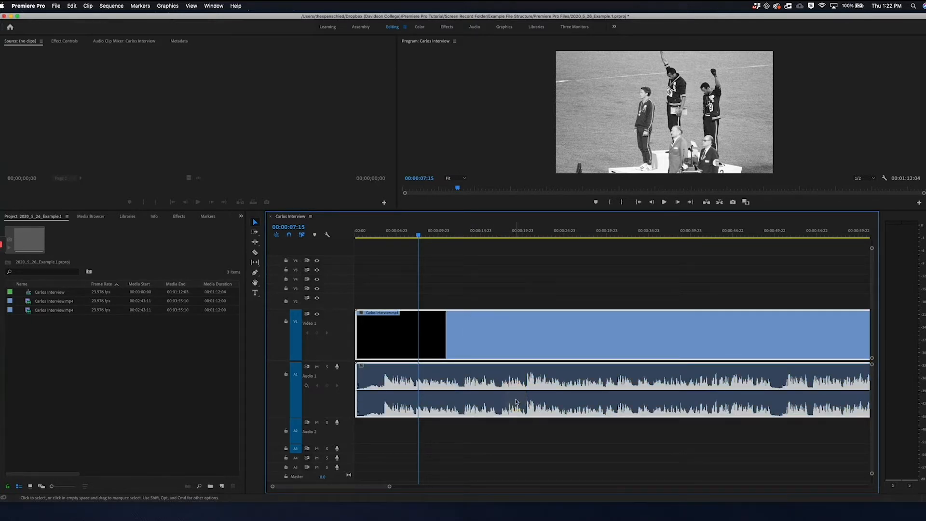
{"action": "right_click", "coordinate": [486, 323]}
{"action": "left_click", "coordinate": [499, 321]}
Step: Try lowering the clip's exposure in the Color workspace at 00:00:27:08, and reset the basic correction
{"action": "left_click", "coordinate": [585, 234]}
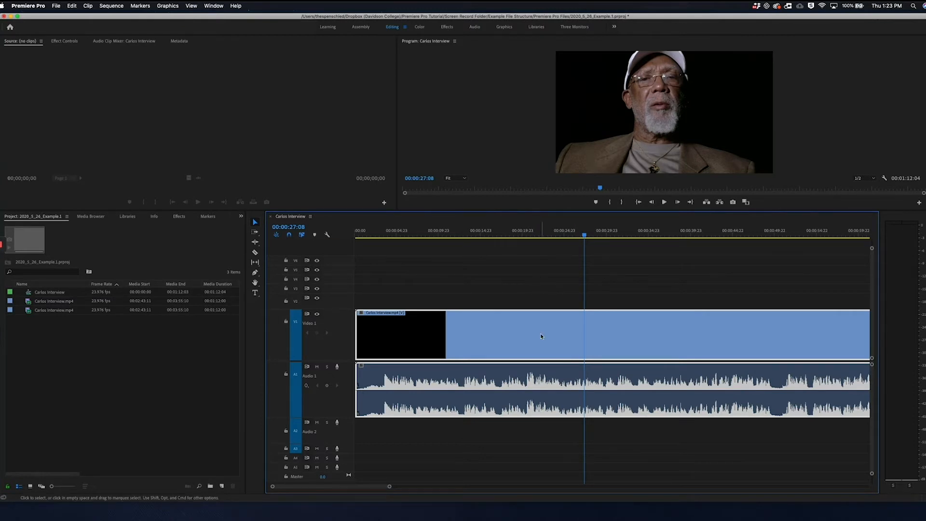
{"action": "left_click", "coordinate": [419, 28]}
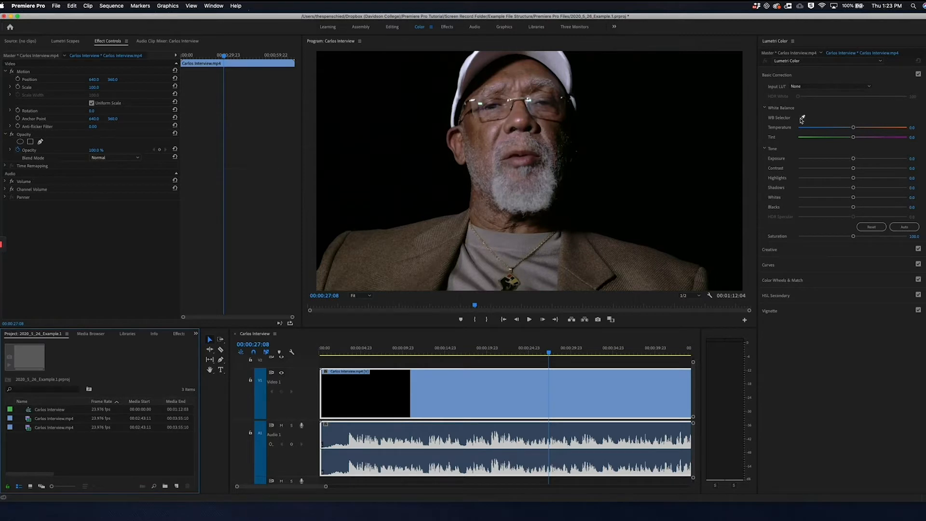
{"action": "left_click", "coordinate": [853, 128]}
{"action": "left_click_drag", "start_coordinate": [852, 159], "coordinate": [815, 160]}
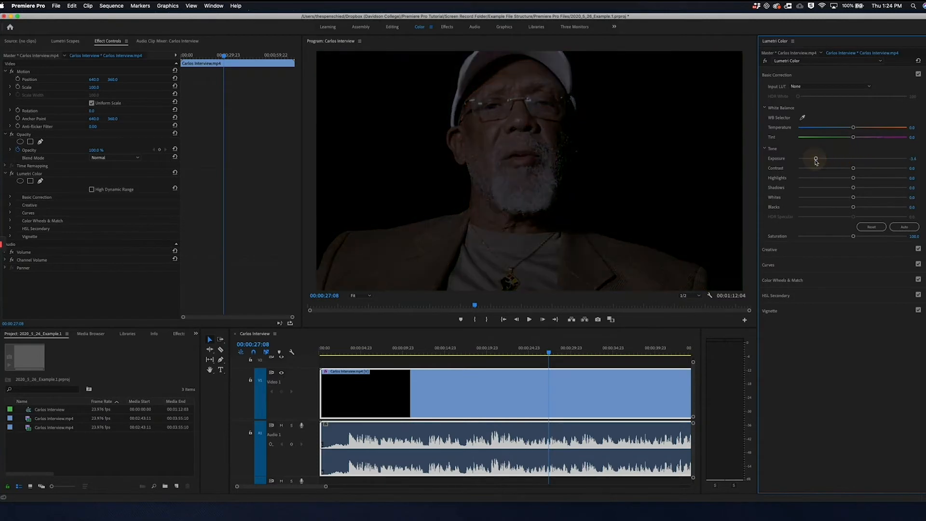
{"action": "left_click", "coordinate": [870, 227]}
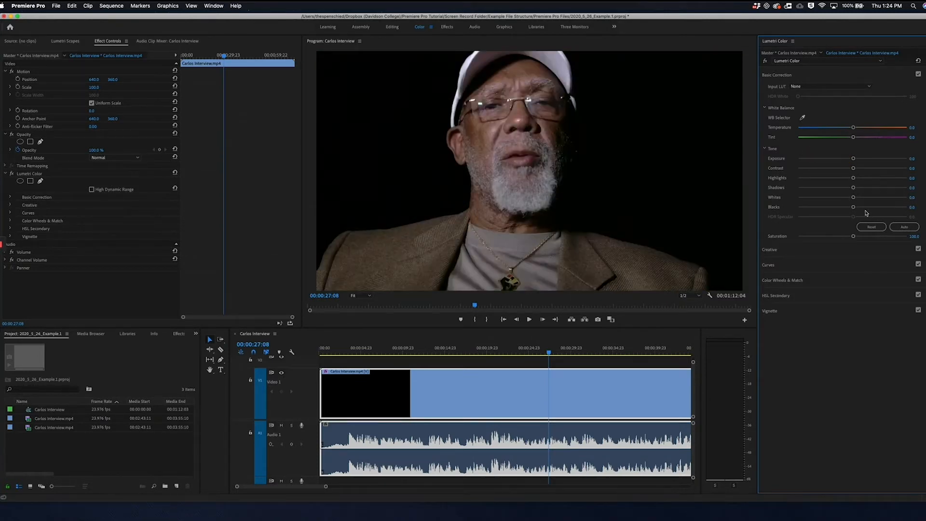
Step: Try adjusting the clip's tone and saturation, including blacks at -52.1, and restore the neutral settings
{"action": "left_click_drag", "start_coordinate": [851, 193], "coordinate": [872, 204]}
{"action": "key", "text": "super+z"}
{"action": "key", "text": "super+z"}
{"action": "key", "text": "super+z"}
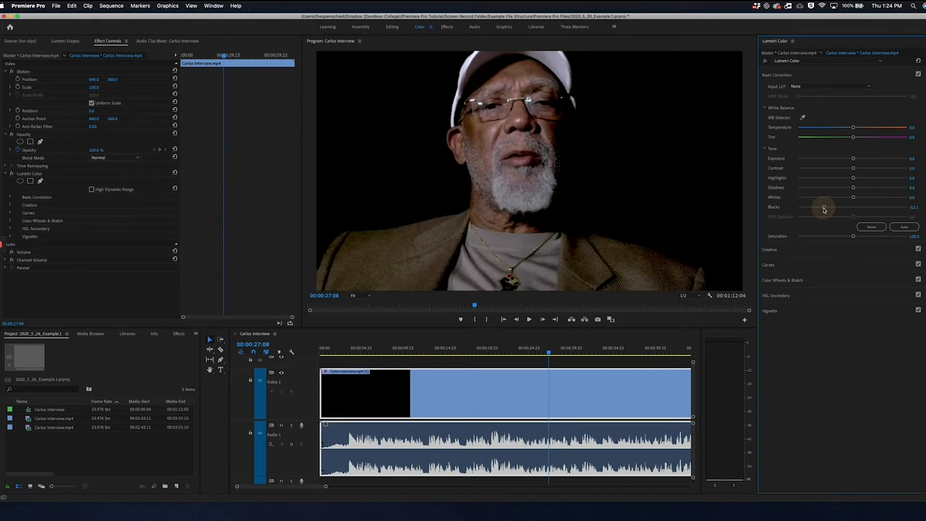
{"action": "left_click_drag", "start_coordinate": [855, 240], "coordinate": [823, 246]}
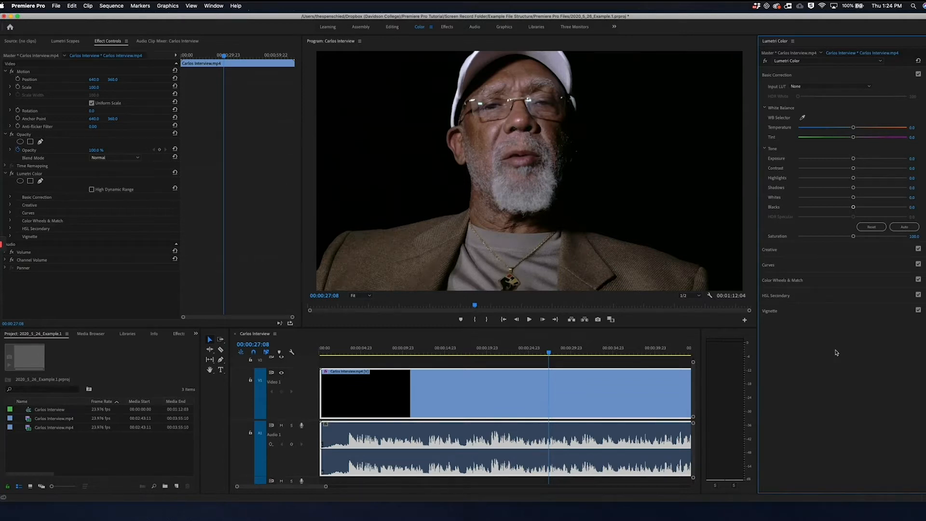
Step: Return to the Editing workspace and play the interview from about 00:00:16:16 to listen to its audio
{"action": "left_click", "coordinate": [393, 28]}
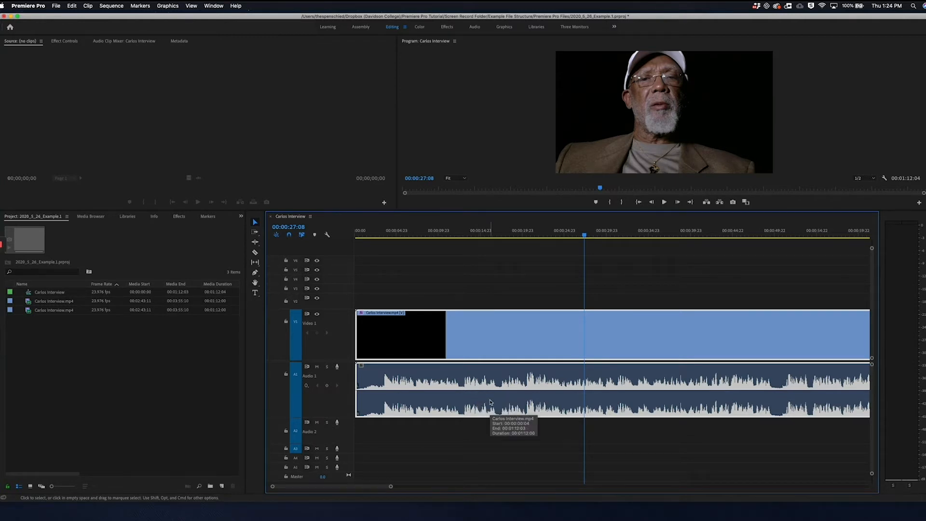
{"action": "left_click", "coordinate": [495, 237]}
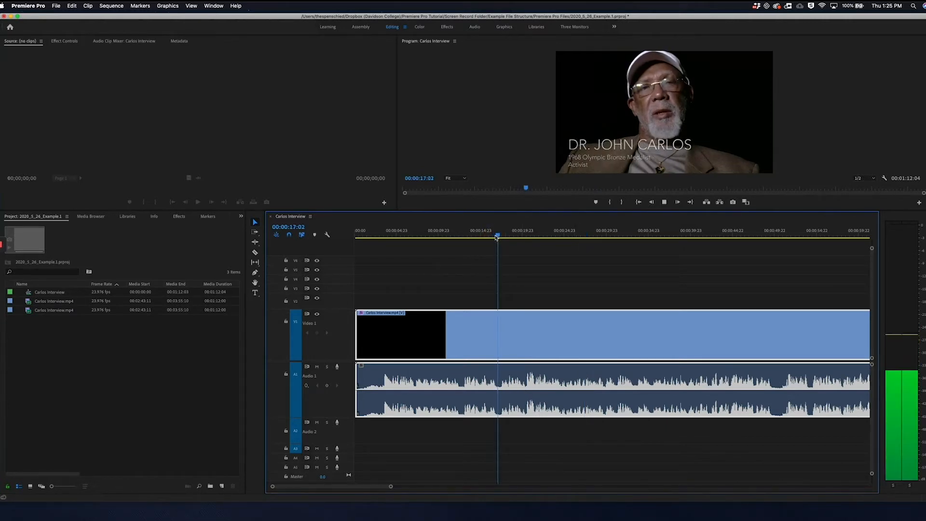
{"action": "key", "text": "space"}
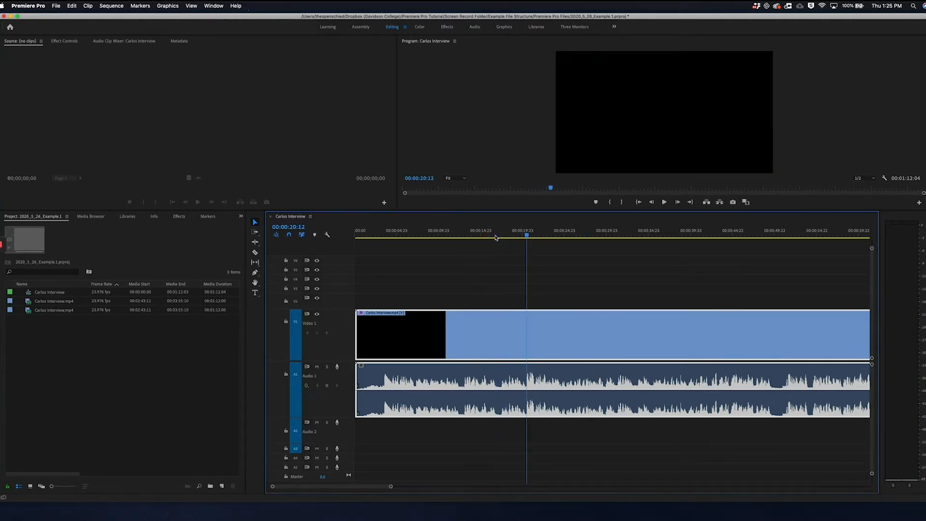
{"action": "left_click", "coordinate": [495, 237]}
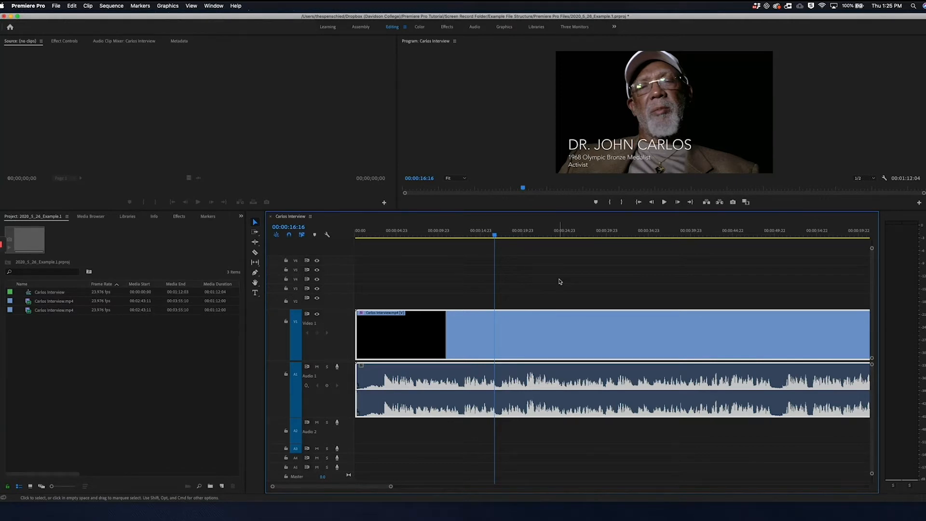
Step: Switch to the Effects workspace and browse the list of available audio effects
{"action": "left_click", "coordinate": [448, 27]}
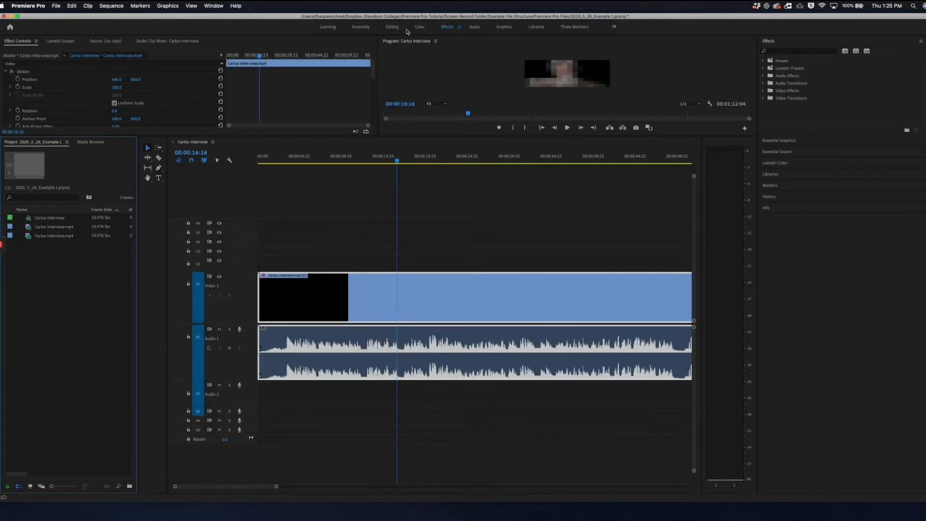
{"action": "left_click", "coordinate": [787, 53]}
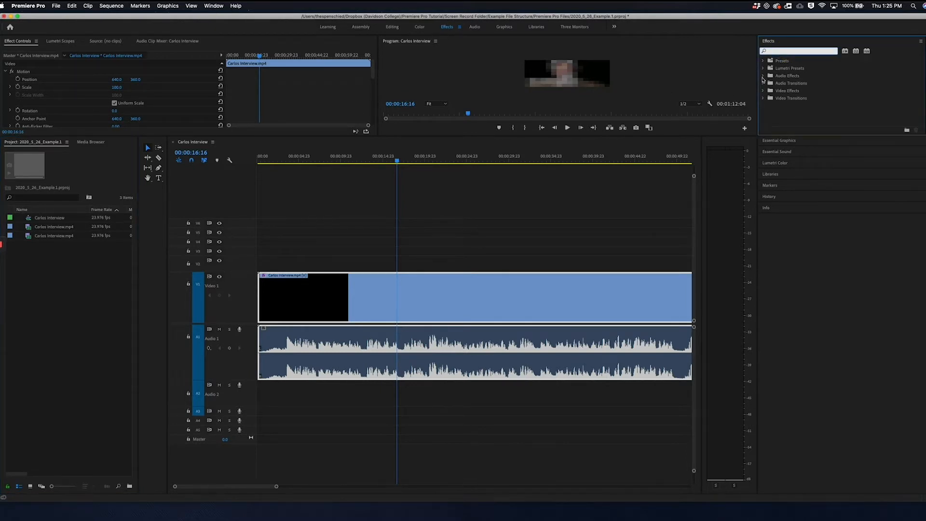
{"action": "left_click", "coordinate": [762, 77]}
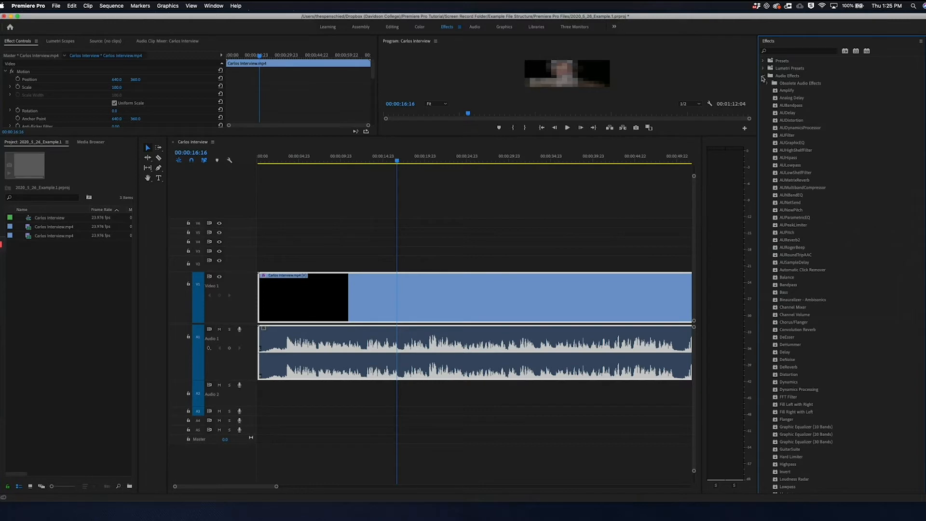
{"action": "left_click", "coordinate": [763, 77]}
Step: Search the effects for "Denois" and apply the DeNoise audio effect to the interview clip on Audio 1
{"action": "left_click", "coordinate": [790, 50]}
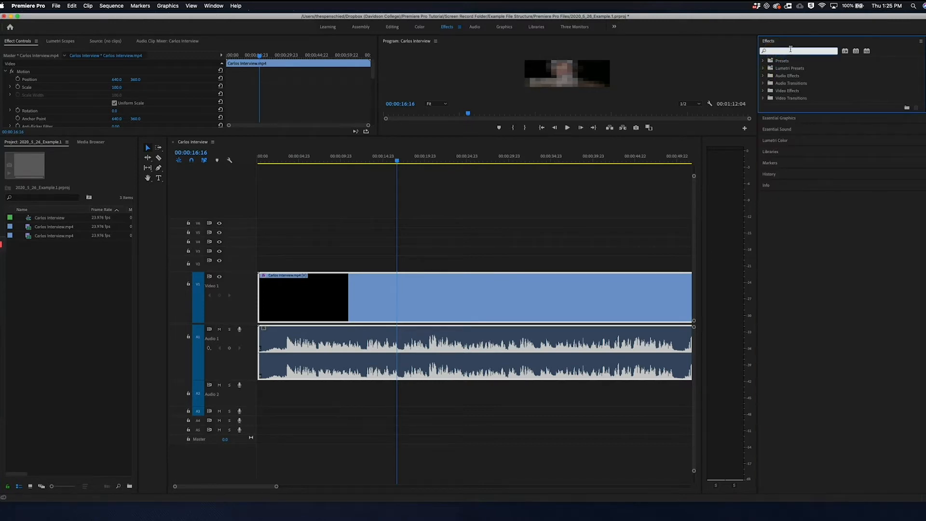
{"action": "type", "text": "Denois"}
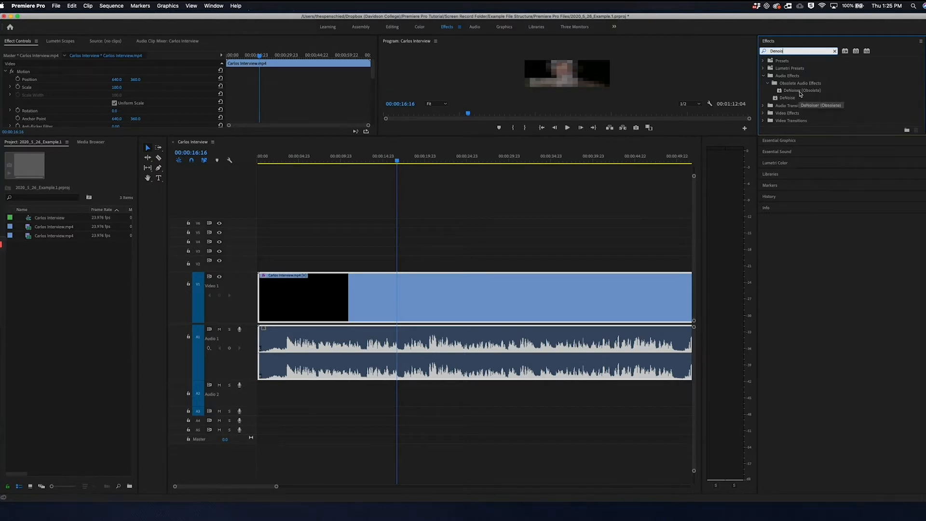
{"action": "left_click_drag", "start_coordinate": [790, 98], "coordinate": [489, 372]}
{"action": "left_click", "coordinate": [787, 101]}
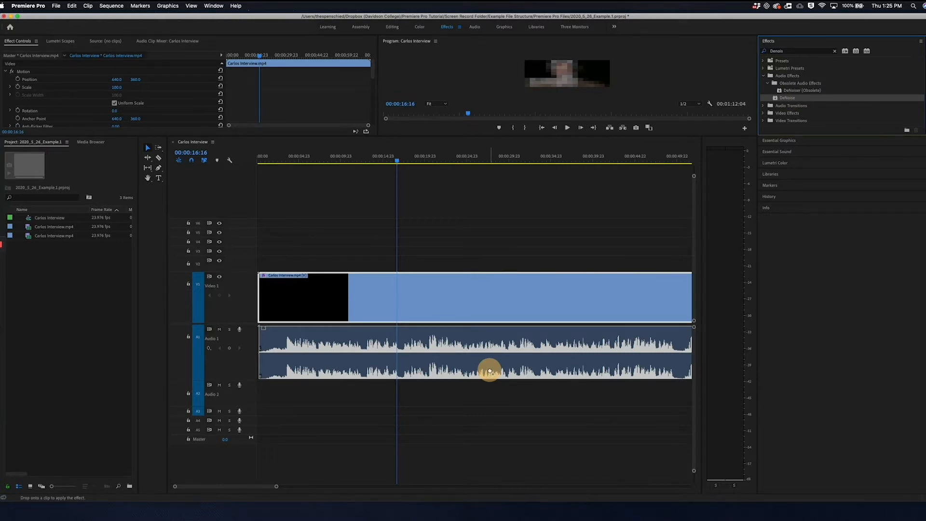
Step: Drop the DeNoise effect on the interview's audio and show its settings among the clip's effects in the Editing workspace
{"action": "left_click_drag", "start_coordinate": [489, 371], "coordinate": [490, 372]}
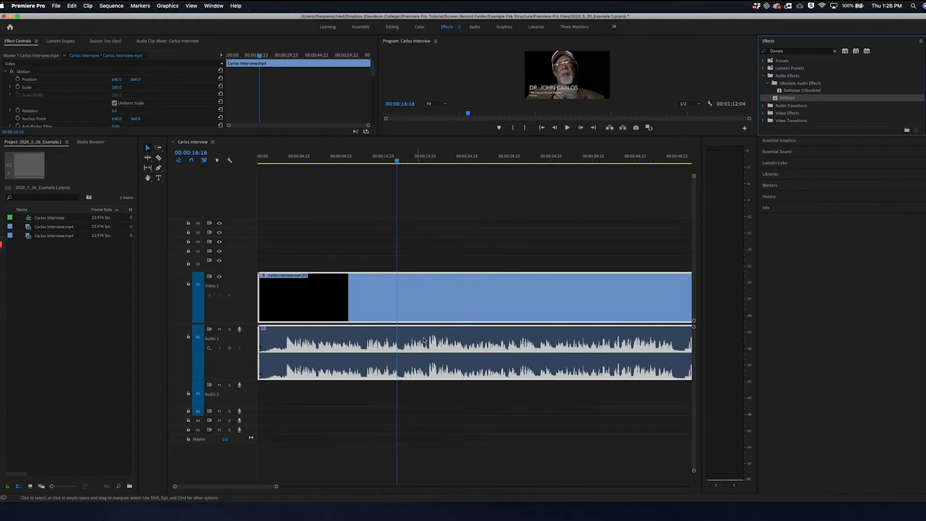
{"action": "left_click", "coordinate": [393, 28]}
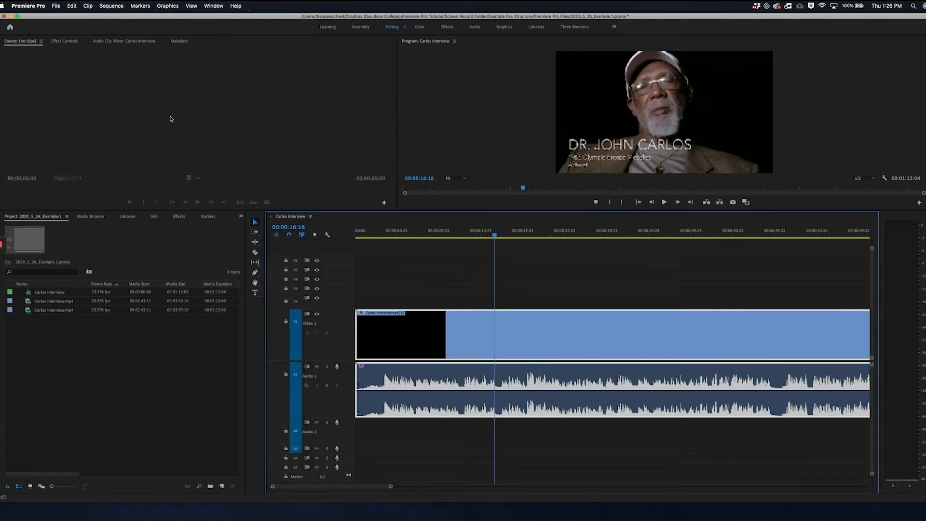
{"action": "left_click", "coordinate": [64, 42]}
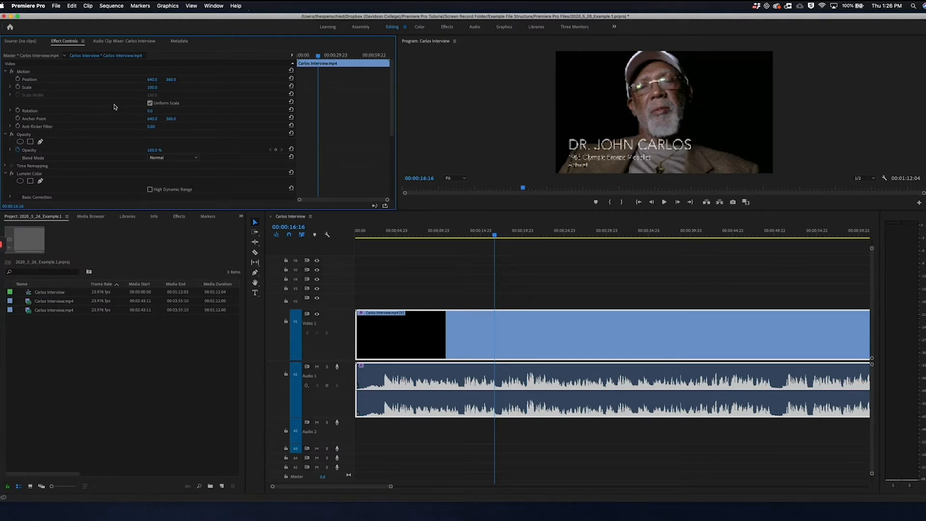
{"action": "scroll", "coordinate": [67, 126], "scroll_direction": "down", "scroll_amount": 5}
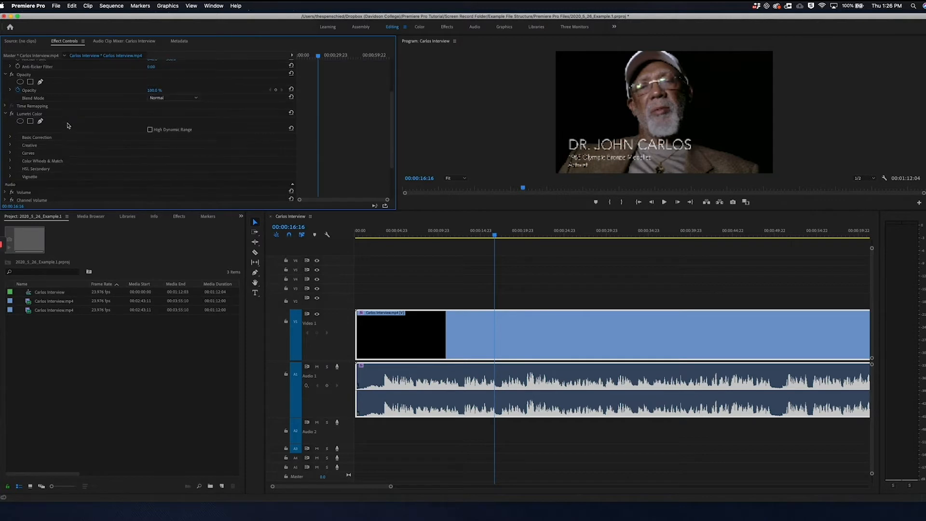
{"action": "scroll", "coordinate": [68, 126], "scroll_direction": "up", "scroll_amount": 5}
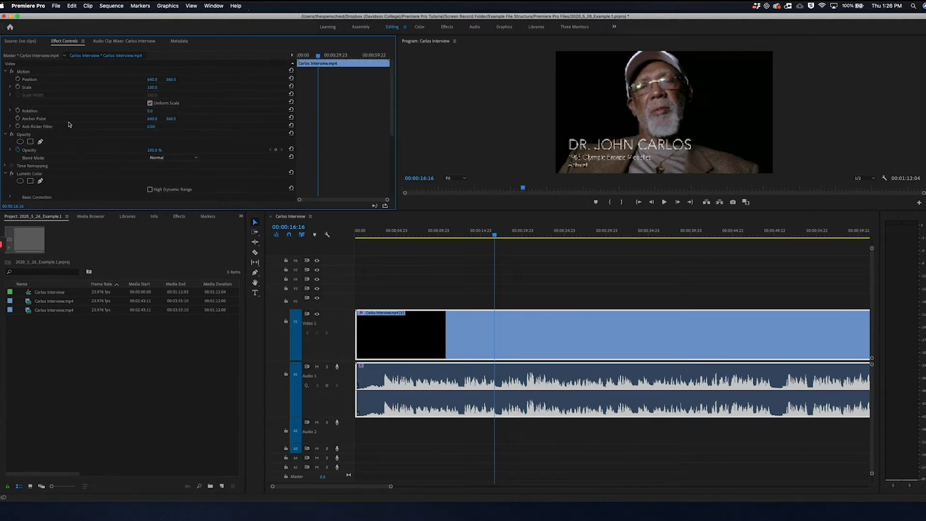
{"action": "left_click", "coordinate": [483, 334]}
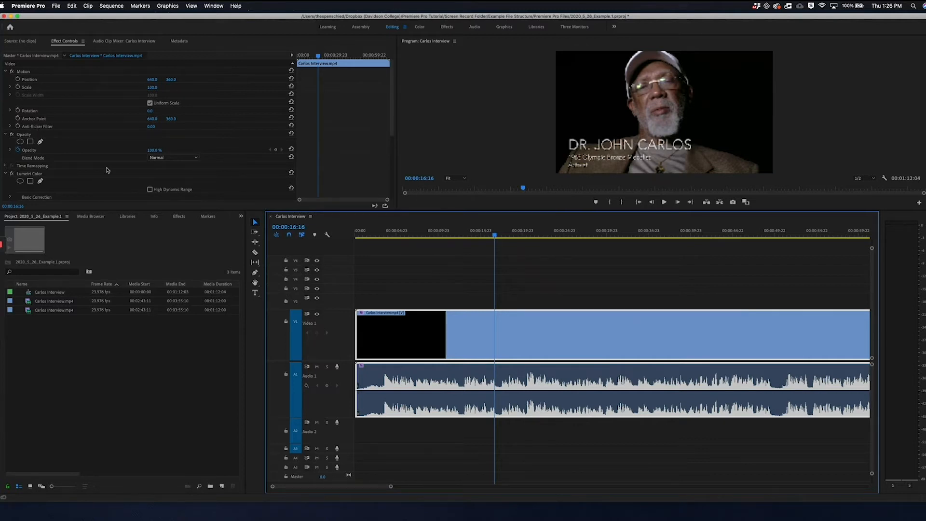
{"action": "scroll", "coordinate": [41, 145], "scroll_direction": "down", "scroll_amount": 5}
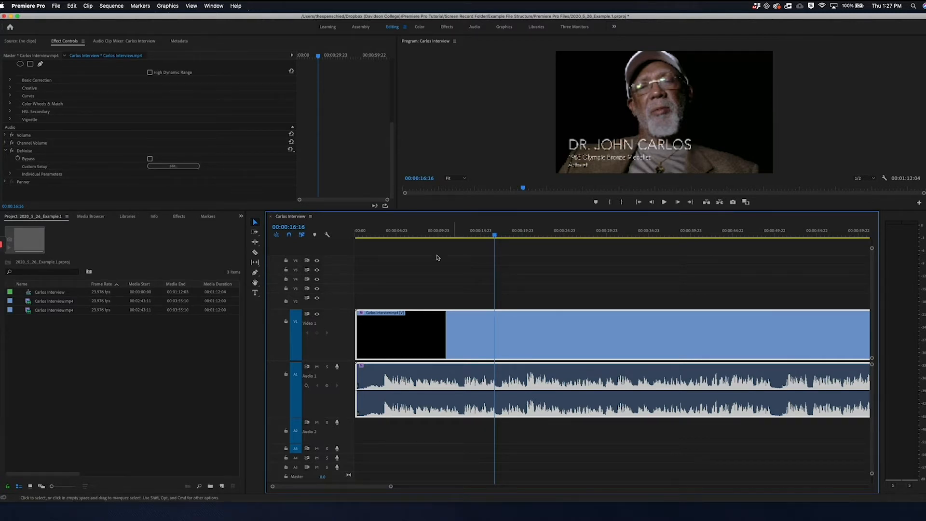
Step: Open the DeNoise custom setup and play the interview with the effect active and bypassed to compare the sound
{"action": "left_click", "coordinate": [186, 166]}
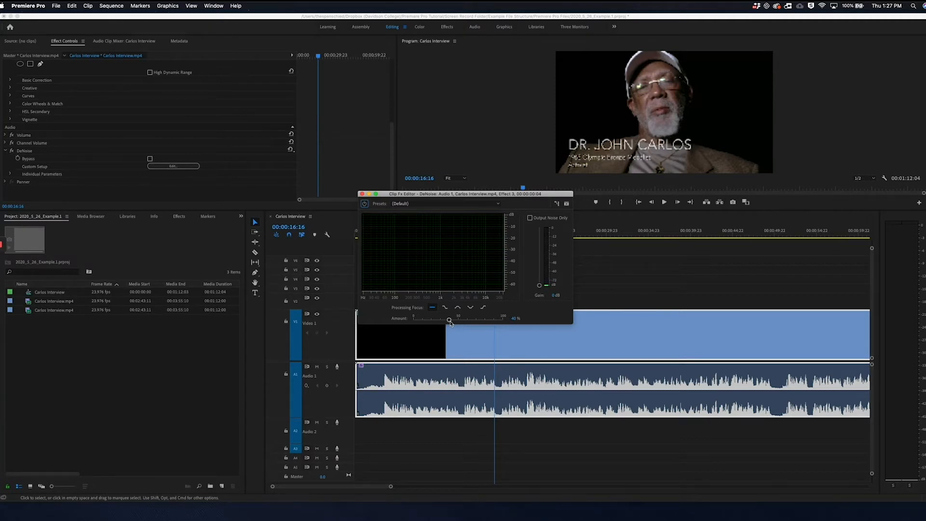
{"action": "key", "text": "space"}
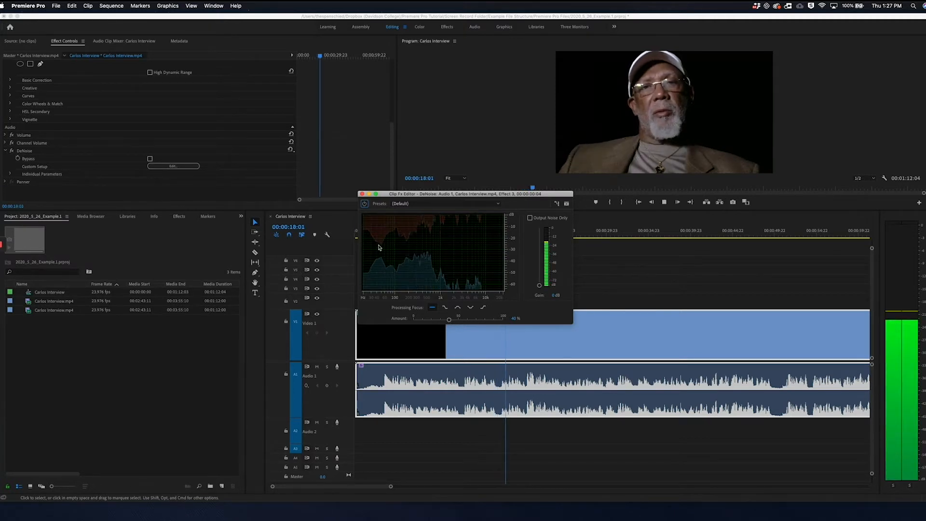
{"action": "left_click", "coordinate": [365, 203]}
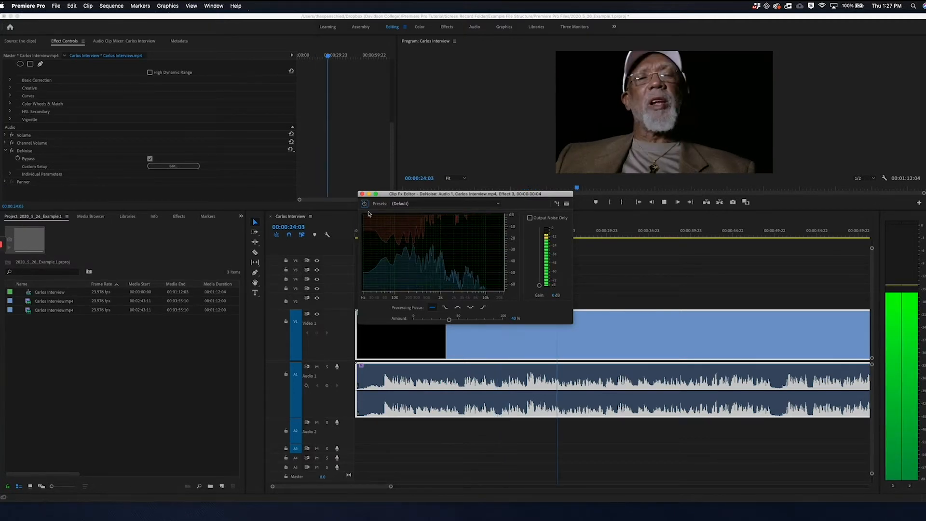
{"action": "key", "text": "space"}
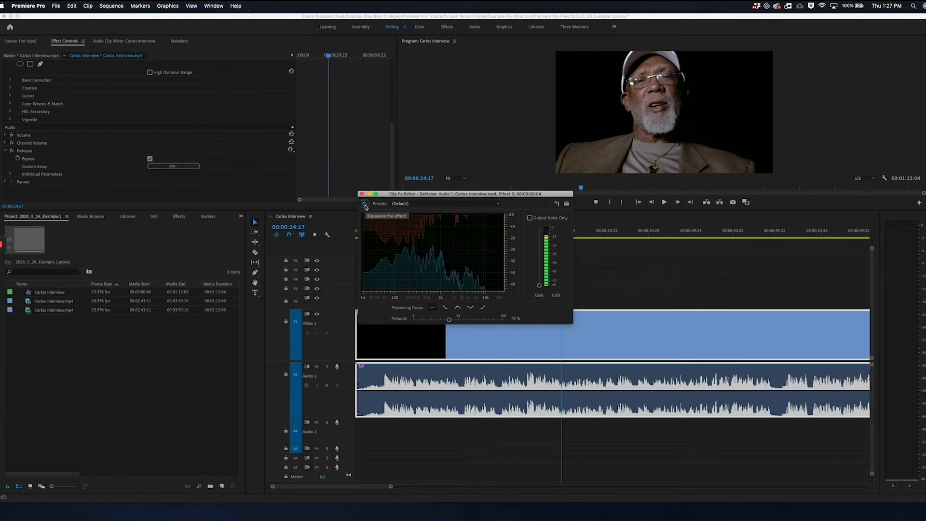
{"action": "key", "text": "space"}
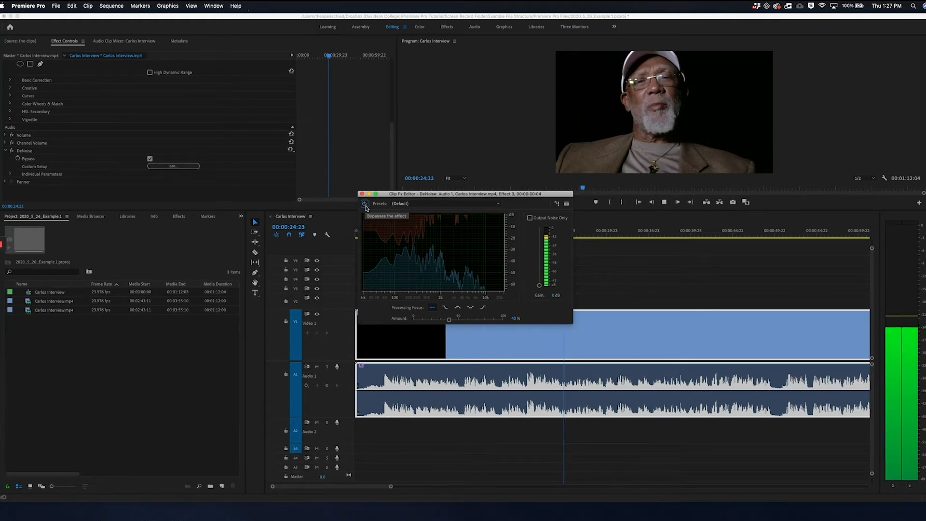
{"action": "key", "text": "space"}
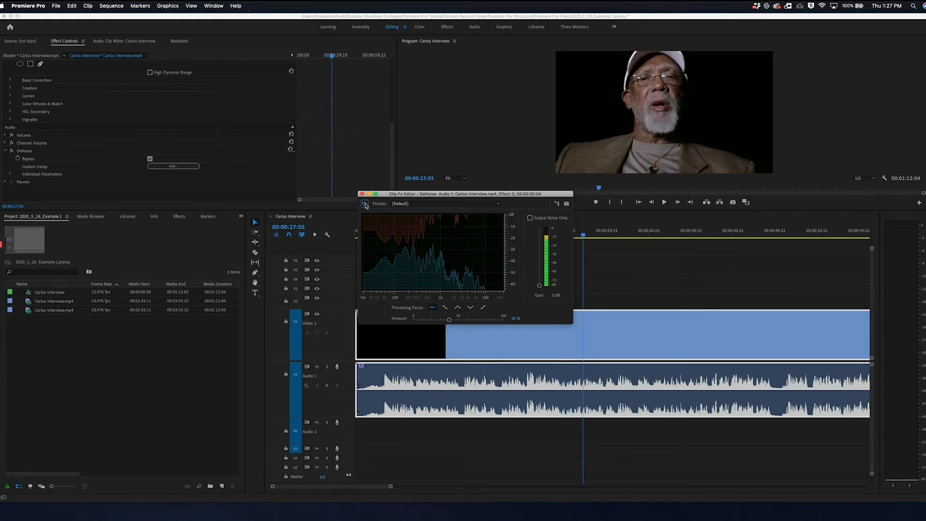
{"action": "left_click", "coordinate": [365, 204]}
Step: Set the DeNoise amount to 75%, play the interview to hear the change, and close the effect editor
{"action": "left_click_drag", "start_coordinate": [448, 320], "coordinate": [477, 320]}
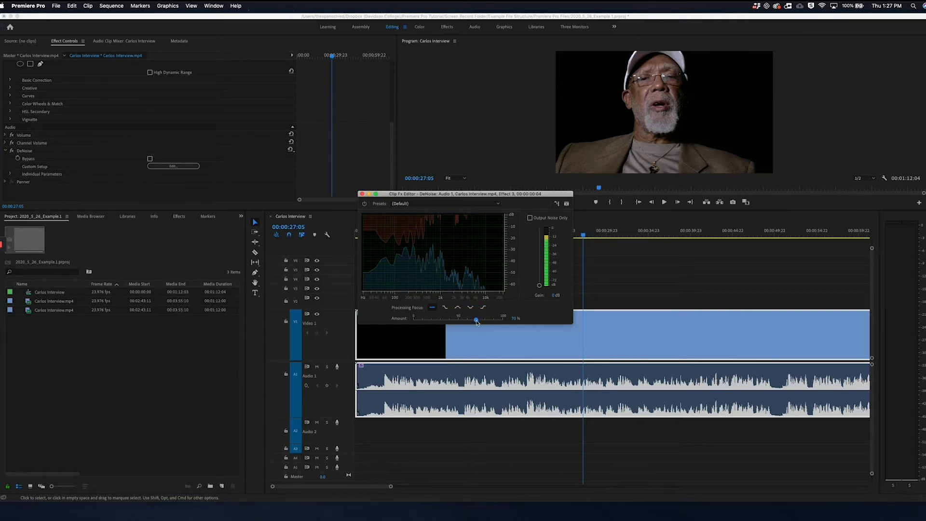
{"action": "left_click", "coordinate": [514, 319]}
{"action": "type", "text": "75"}
{"action": "key", "text": "Return"}
{"action": "key", "text": "space"}
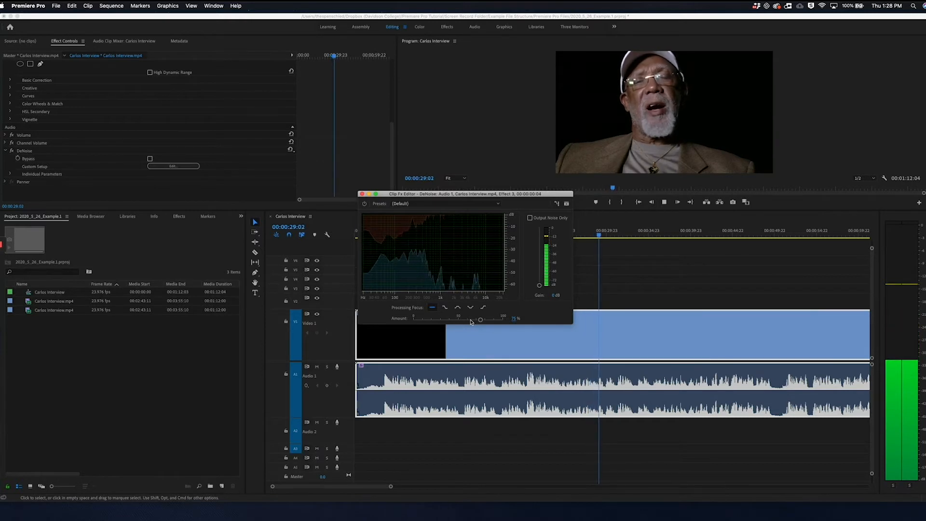
{"action": "key", "text": "space"}
{"action": "left_click", "coordinate": [361, 193]}
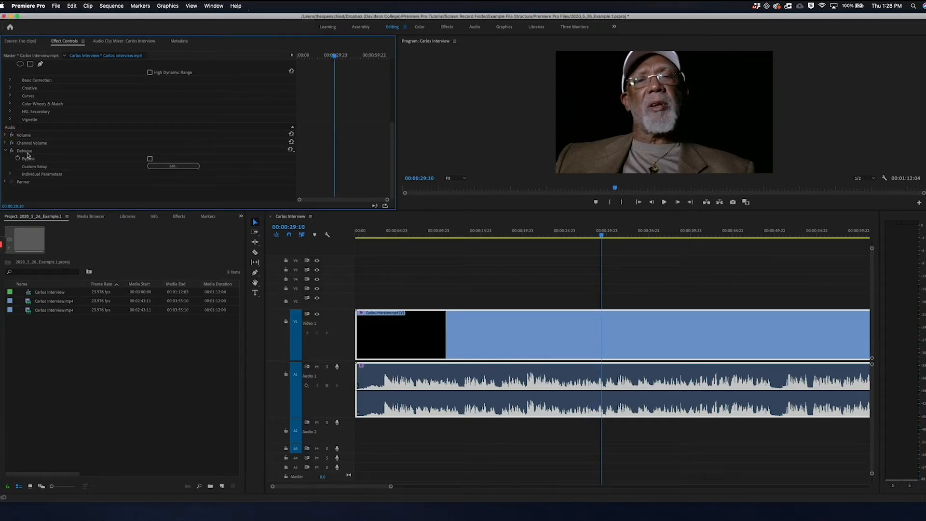
Step: Delete the DeNoise effect from the interview clip, undo the deletion, and delete the effect again
{"action": "left_click", "coordinate": [26, 152]}
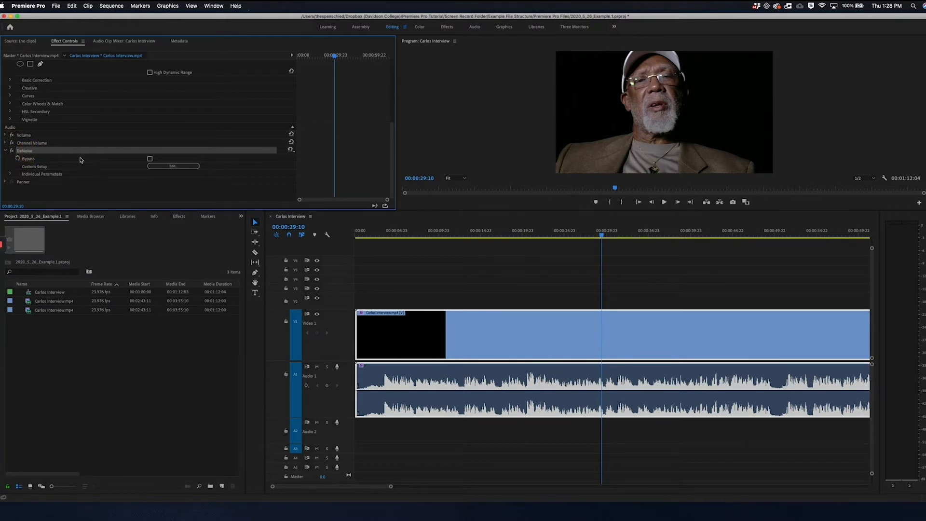
{"action": "key", "text": "Delete"}
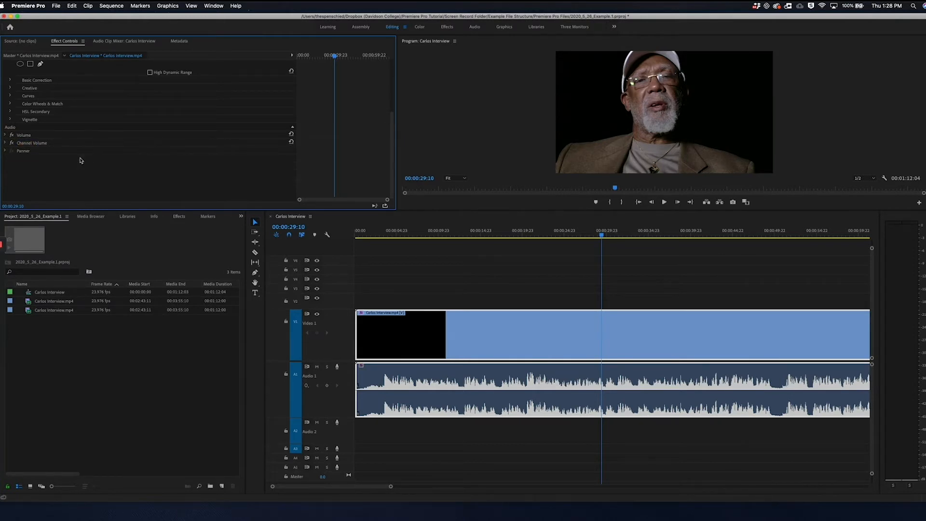
{"action": "key", "text": "super+z"}
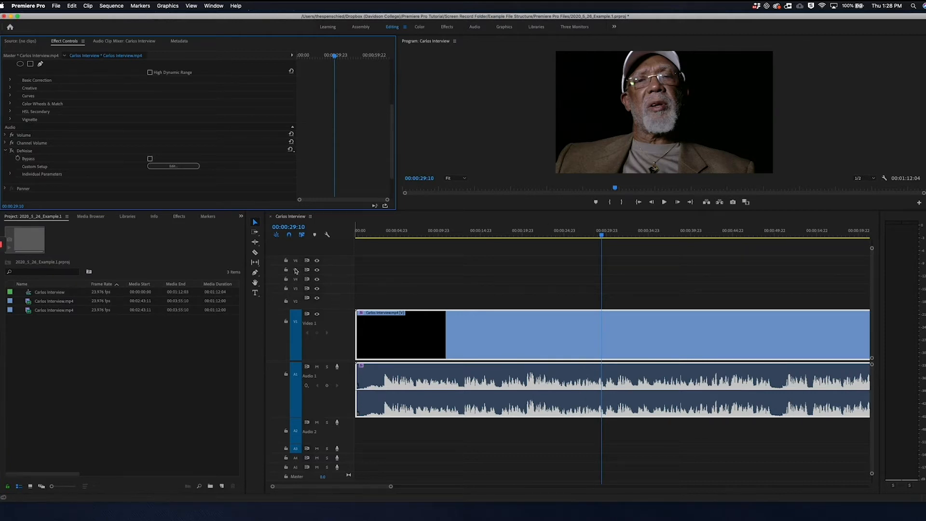
{"action": "left_click", "coordinate": [25, 151]}
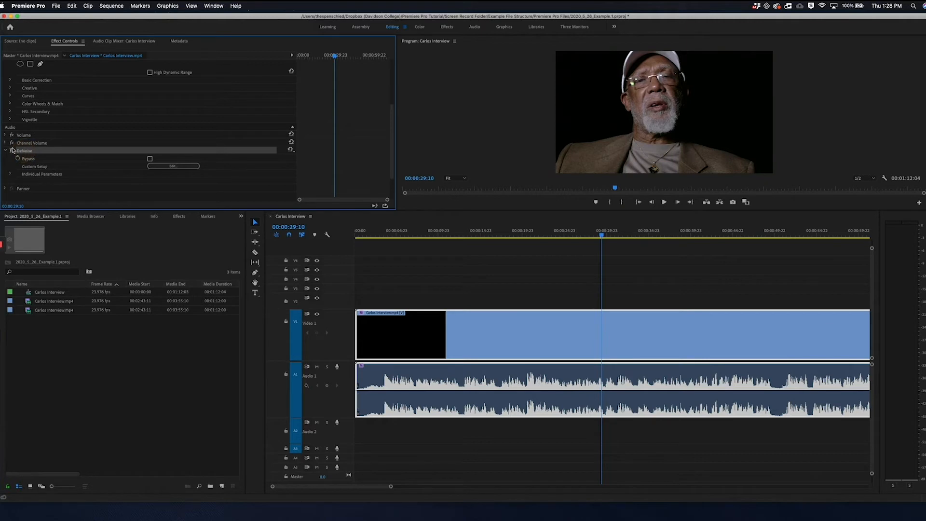
{"action": "key", "text": "Delete"}
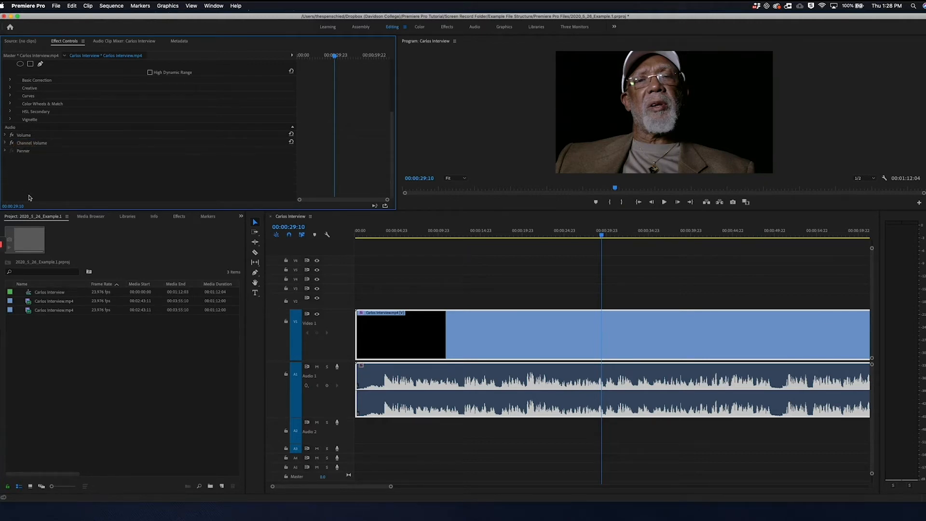
Step: Try resizing the interview picture directly in the Program monitor and undo the scaling
{"action": "scroll", "coordinate": [74, 175], "scroll_direction": "up", "scroll_amount": 5}
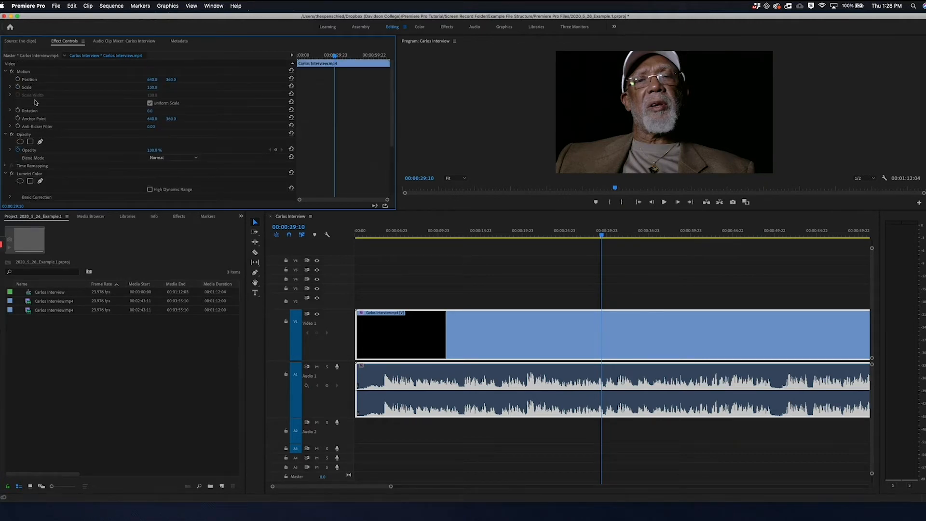
{"action": "left_click", "coordinate": [655, 102]}
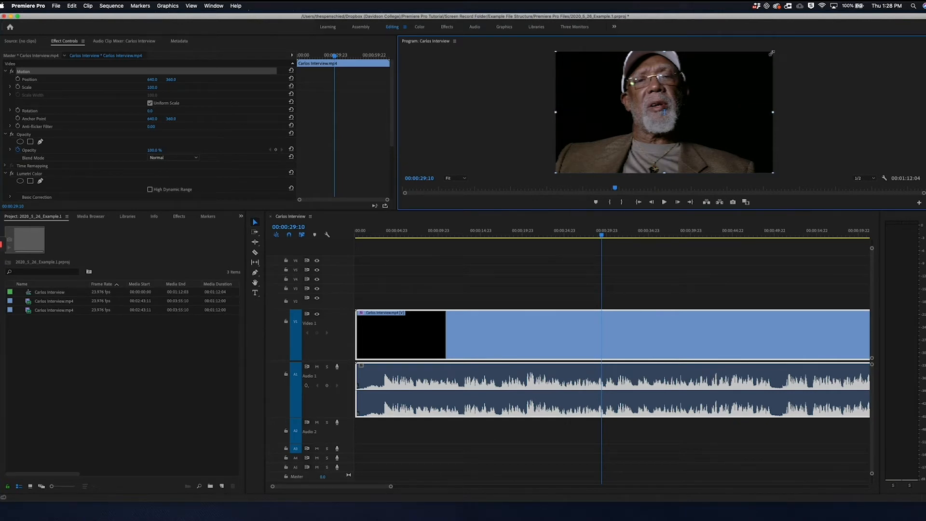
{"action": "left_click_drag", "start_coordinate": [779, 112], "coordinate": [801, 103]}
{"action": "left_click_drag", "start_coordinate": [776, 105], "coordinate": [718, 108]}
{"action": "key", "text": "super+z"}
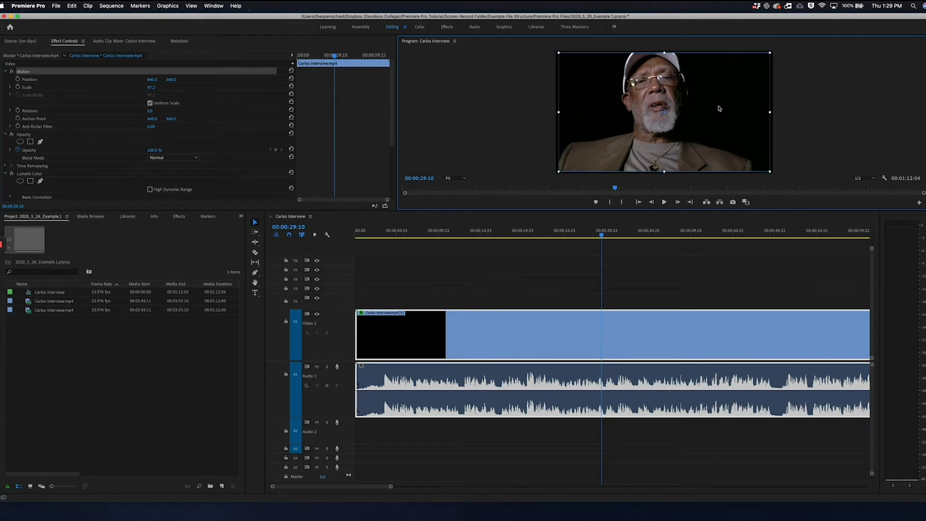
{"action": "key", "text": "super+z"}
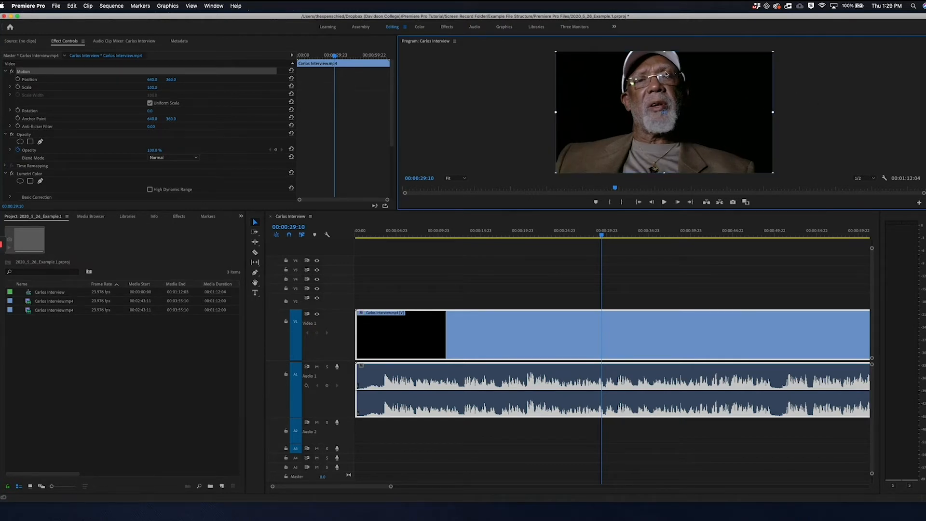
Step: Try changing the clip's position and scale values, and restore the position and a scale of 100
{"action": "left_click", "coordinate": [152, 79]}
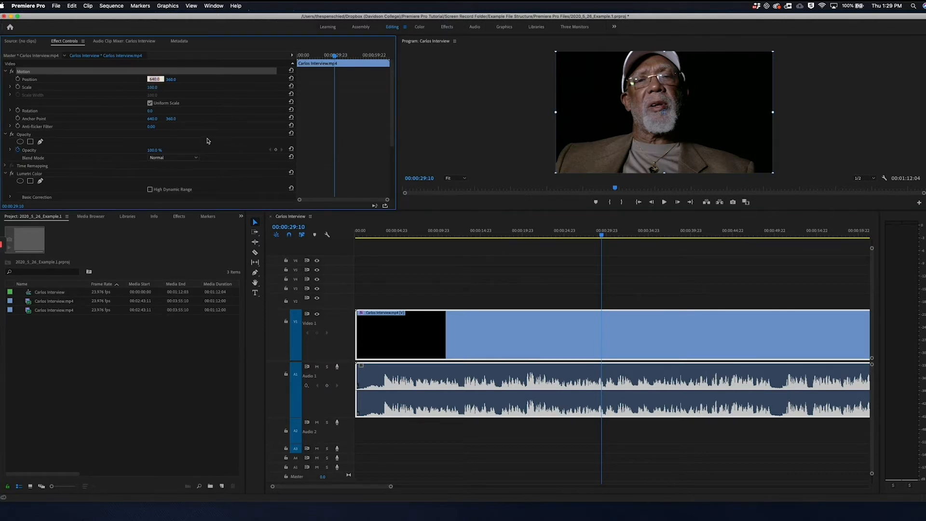
{"action": "left_click", "coordinate": [210, 92]}
{"action": "left_click_drag", "start_coordinate": [152, 79], "coordinate": [171, 88]}
{"action": "key", "text": "super+z"}
{"action": "left_click", "coordinate": [149, 88]}
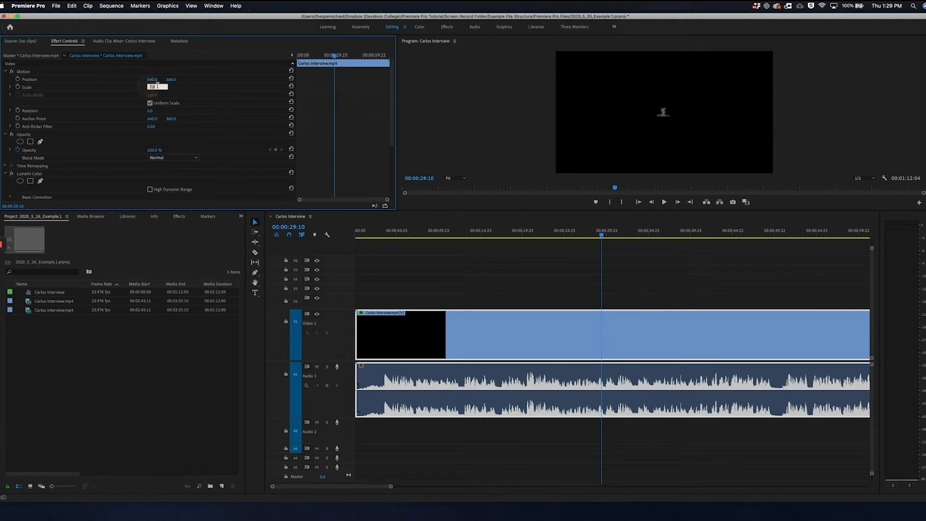
{"action": "key", "text": "Return"}
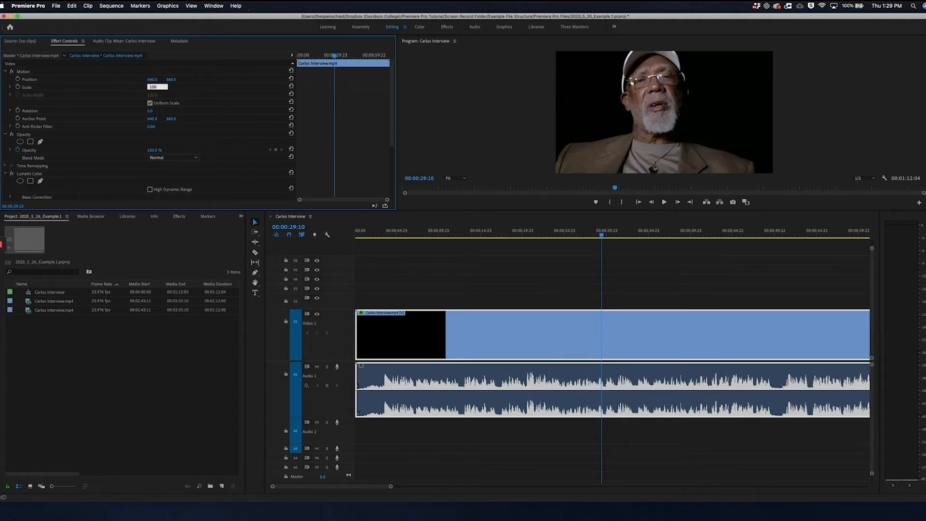
Step: Try adjusting the clip's rotation and lowering its opacity, and return the opacity to 100%
{"action": "left_click_drag", "start_coordinate": [148, 110], "coordinate": [148, 110]}
{"action": "left_click_drag", "start_coordinate": [154, 150], "coordinate": [153, 150]}
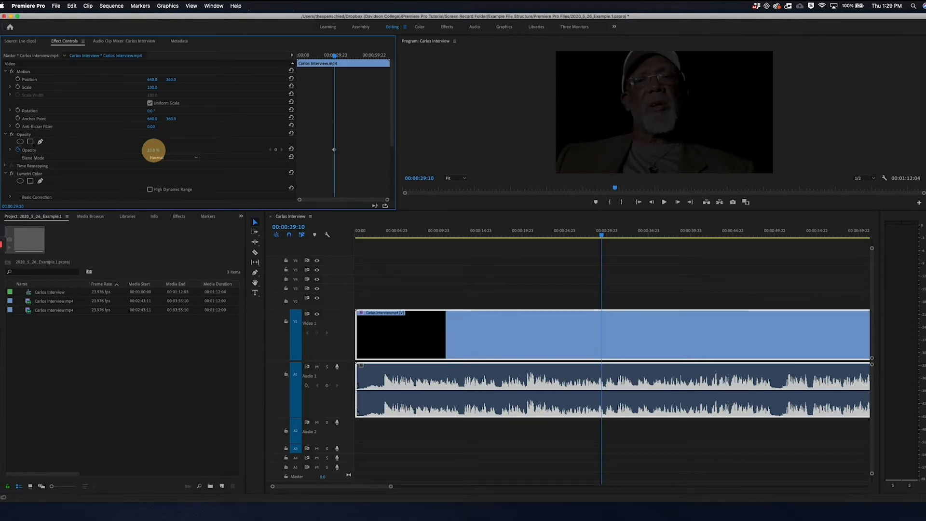
{"action": "left_click_drag", "start_coordinate": [153, 150], "coordinate": [170, 134]}
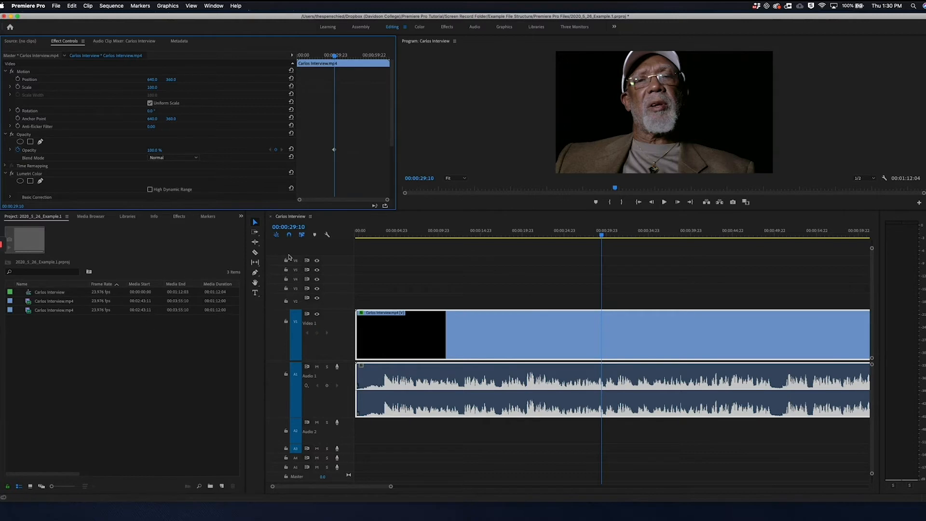
Step: Deselect the interview clip and activate the Razor tool
{"action": "left_click", "coordinate": [417, 276]}
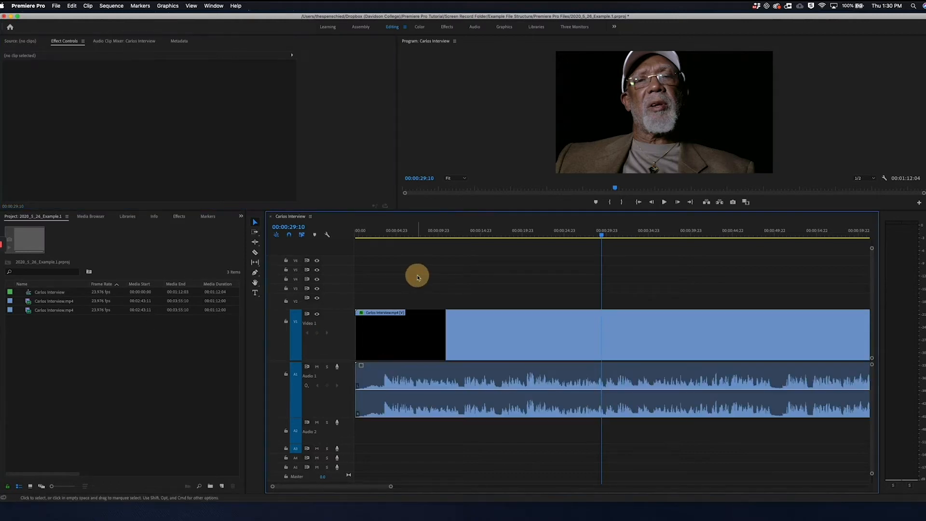
{"action": "left_click", "coordinate": [260, 311]}
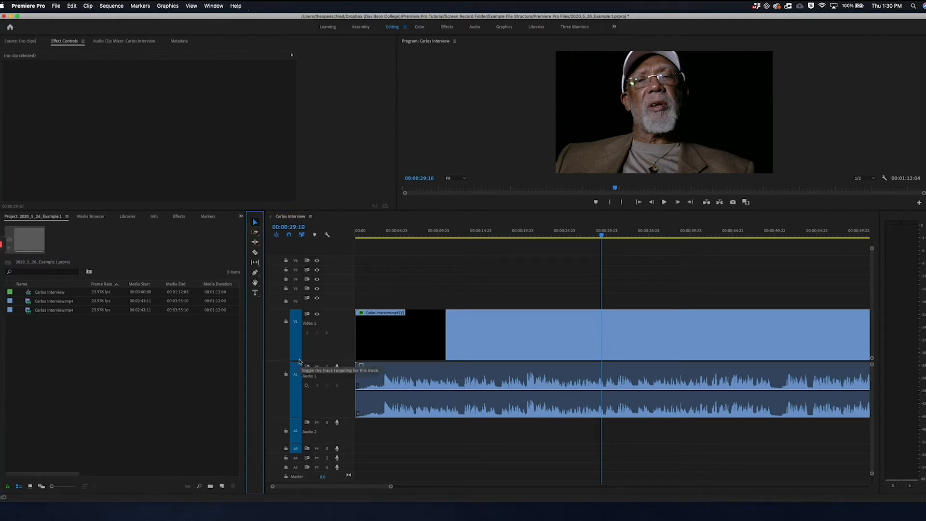
{"action": "left_click", "coordinate": [255, 253]}
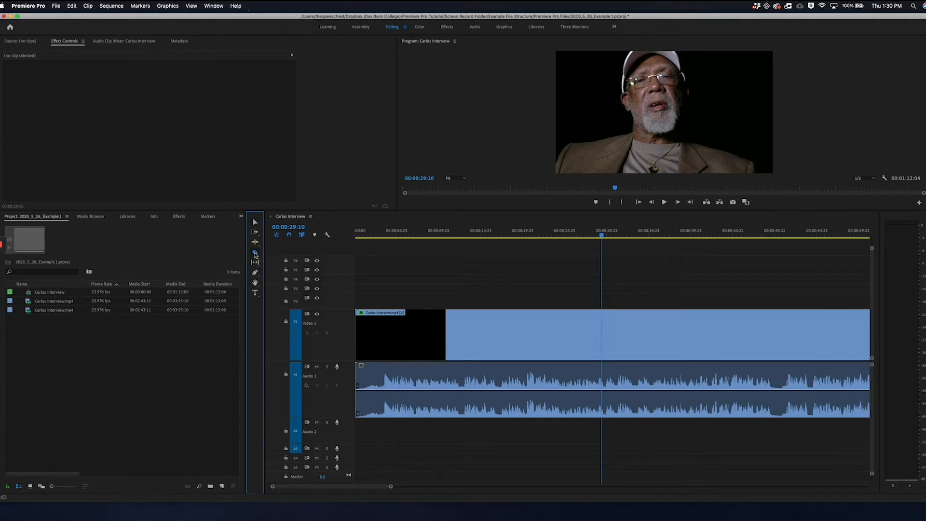
{"action": "left_click", "coordinate": [255, 222]}
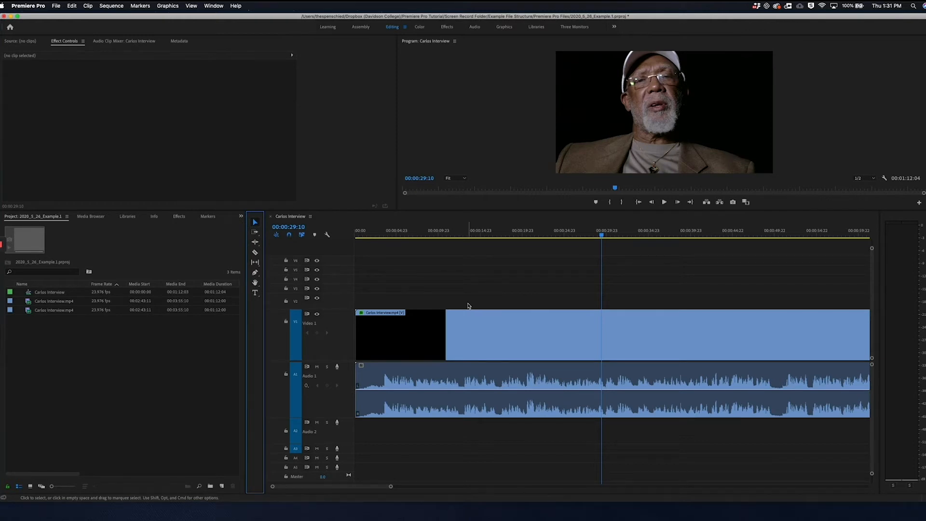
{"action": "key", "text": "c"}
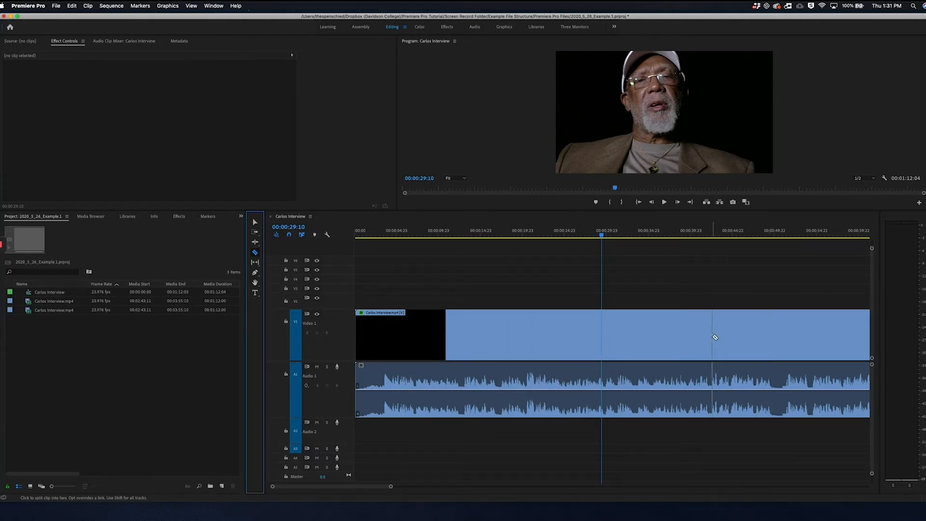
Step: Play the interview from 00:00:47:20 to locate the pause in the speech
{"action": "left_click", "coordinate": [757, 234]}
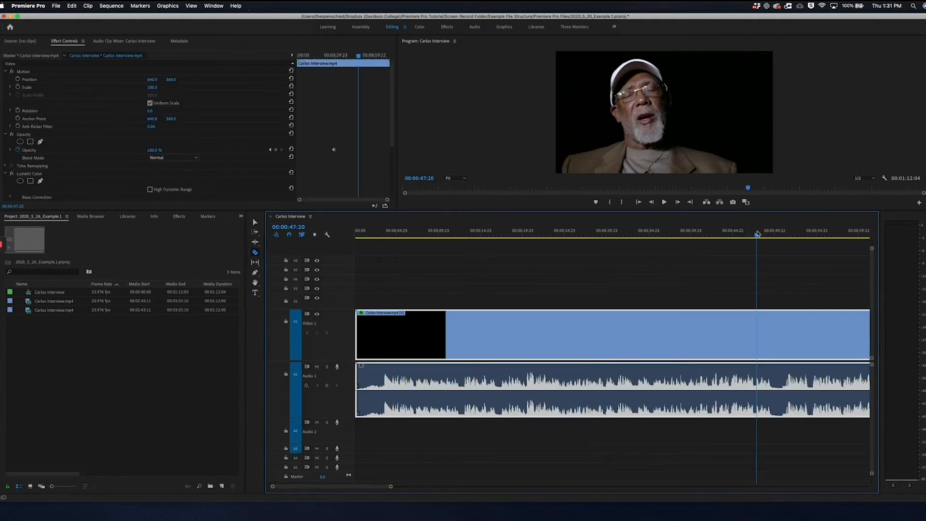
{"action": "key", "text": "space"}
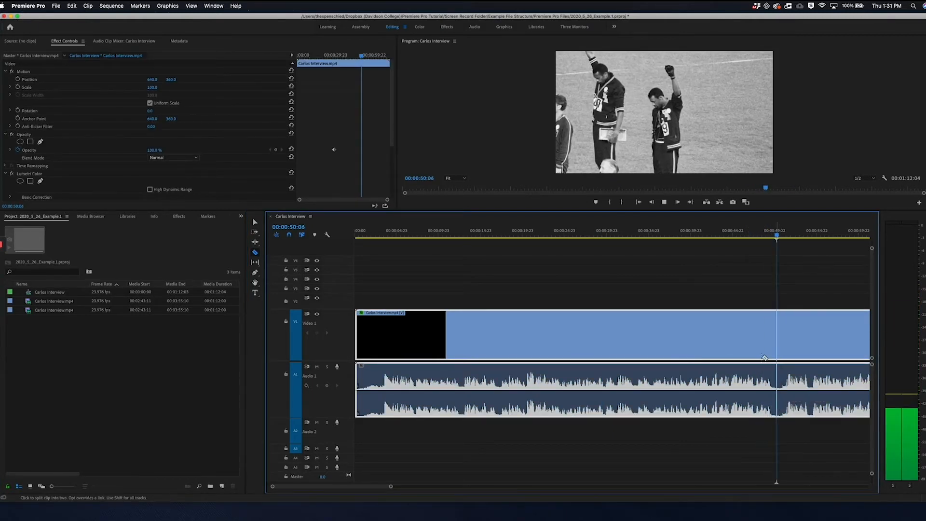
{"action": "key", "text": "space"}
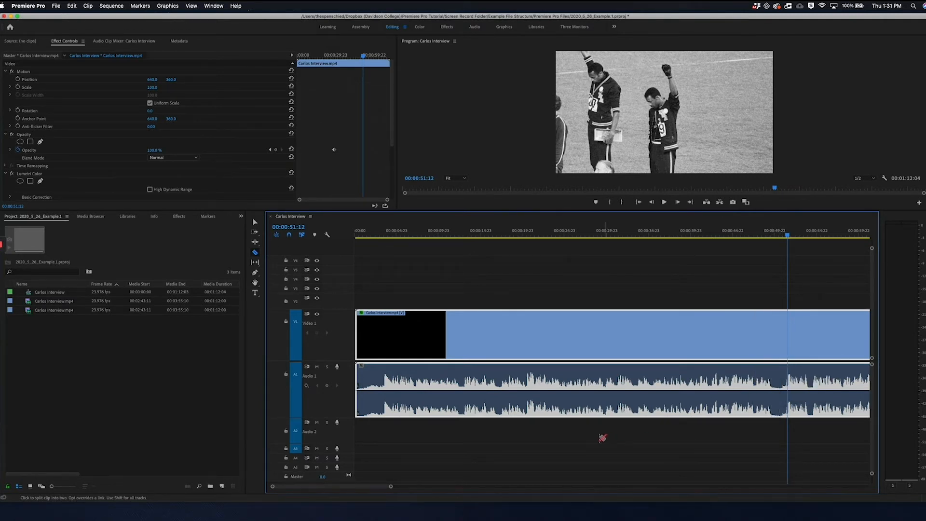
Step: Cut the interview clip with the Razor tool where the pause in the speech begins, at about 00:00:49:15
{"action": "left_click", "coordinate": [391, 488]}
{"action": "left_click_drag", "start_coordinate": [391, 487], "coordinate": [438, 488]}
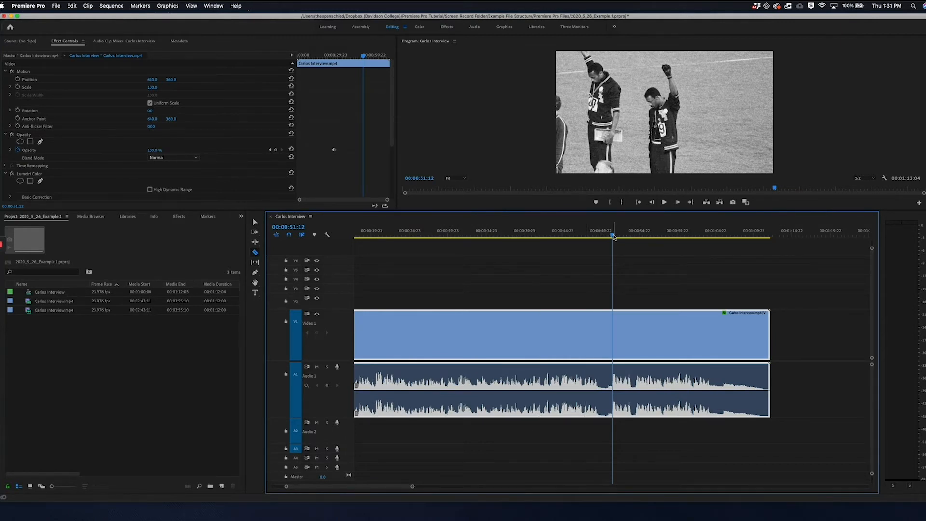
{"action": "mouse_move", "coordinate": [613, 237]}
{"action": "left_mouse_down"}
{"action": "mouse_move", "coordinate": [352, 222]}
{"action": "mouse_move", "coordinate": [609, 221]}
{"action": "left_mouse_up"}
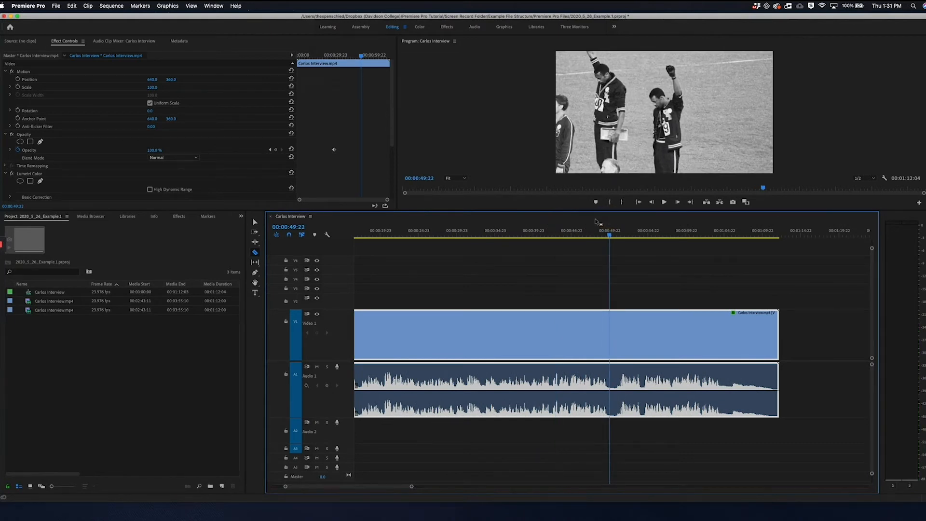
{"action": "key", "text": "="}
{"action": "key", "text": "="}
{"action": "key", "text": "="}
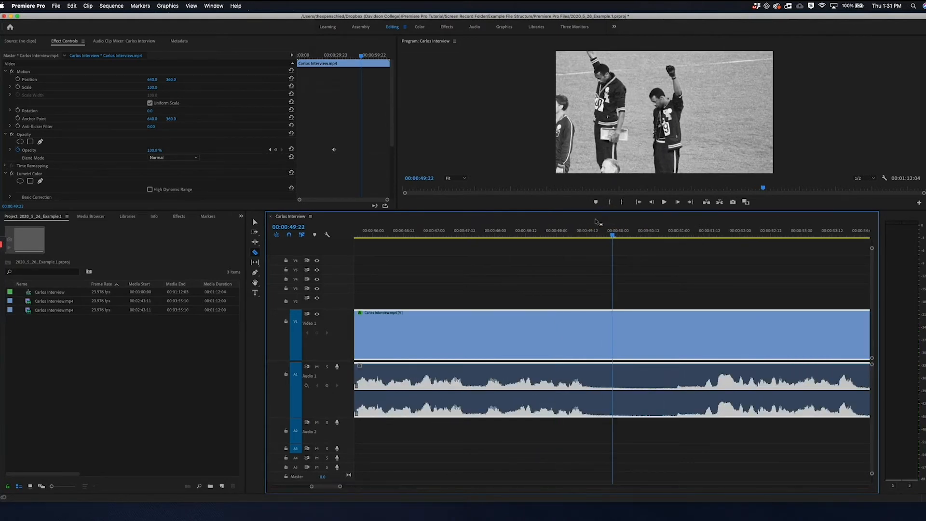
{"action": "left_click", "coordinate": [597, 398]}
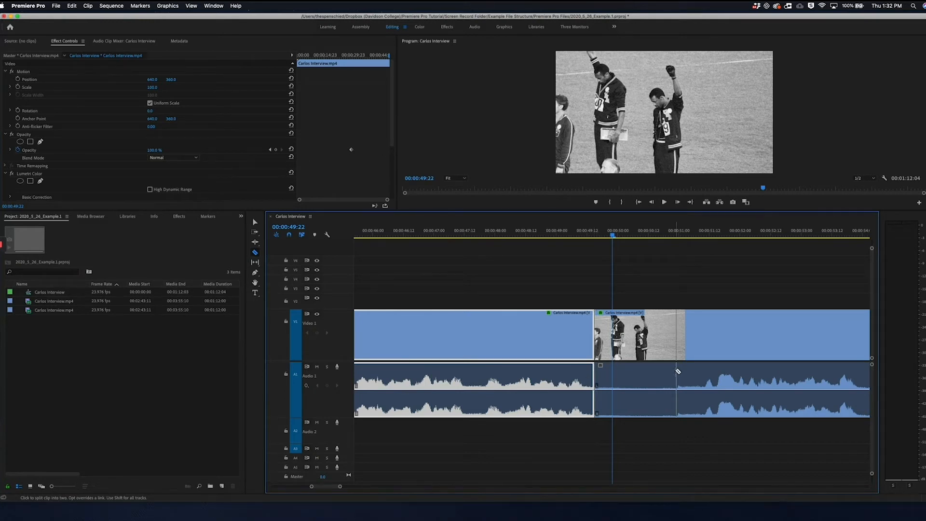
Step: Play through the pause and cut the clip where the speech resumes, at about 00:00:51:08
{"action": "key", "text": "space"}
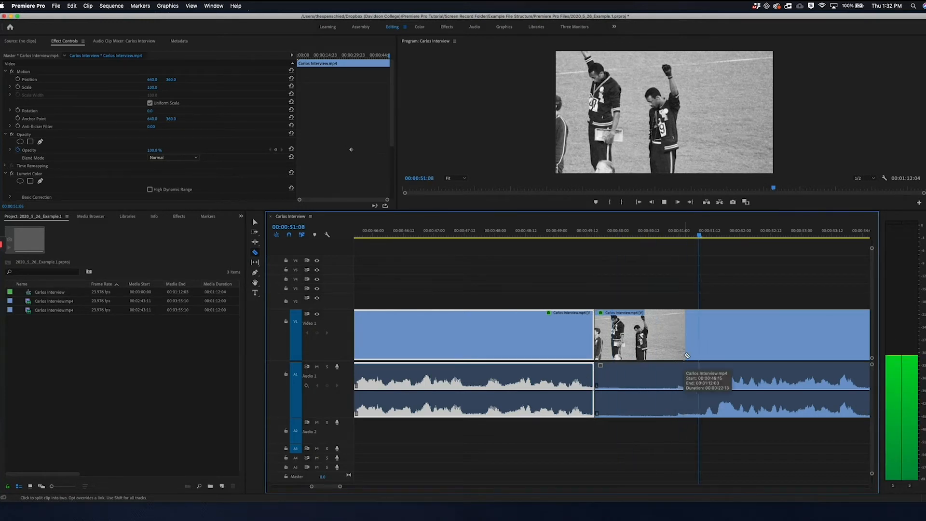
{"action": "left_click", "coordinate": [682, 356]}
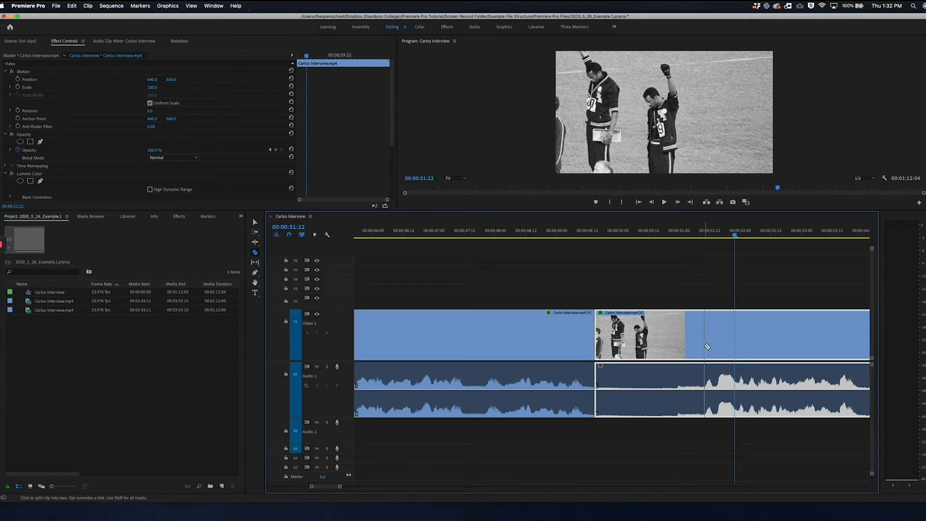
{"action": "left_click", "coordinate": [704, 348]}
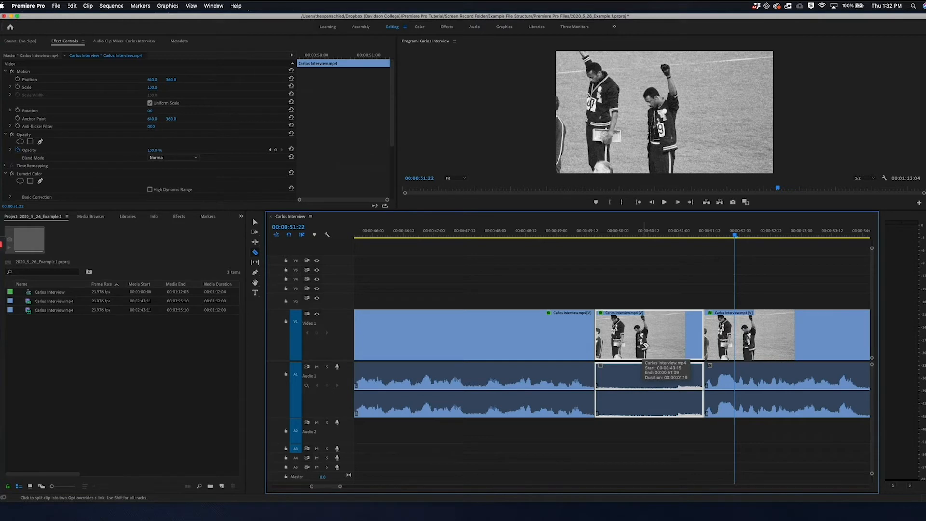
Step: Delete the short silent segment between the two cuts, leaving its gap in the sequence
{"action": "left_click", "coordinate": [643, 345]}
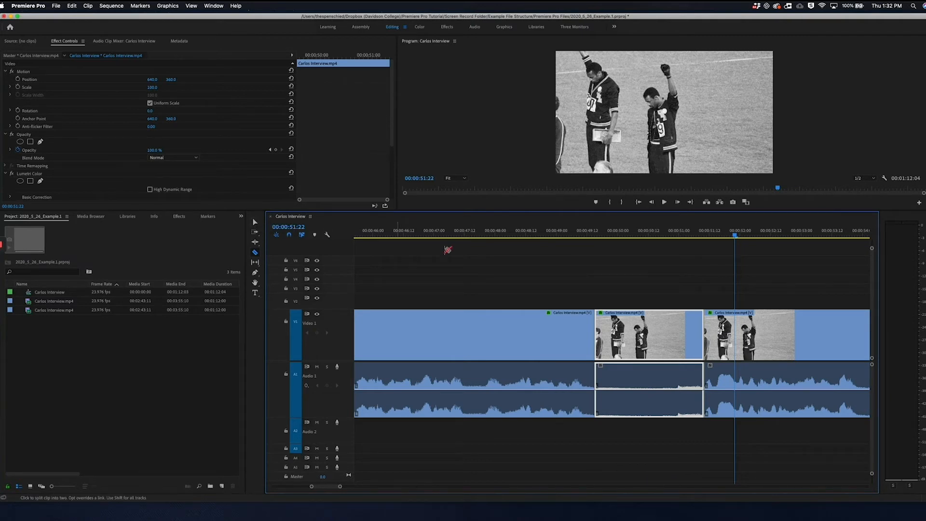
{"action": "key", "text": "v"}
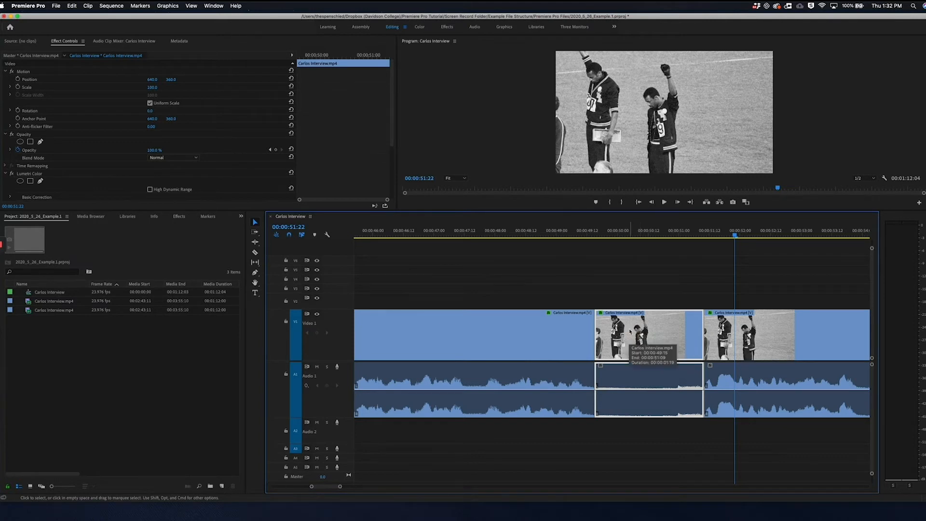
{"action": "key", "text": "Delete"}
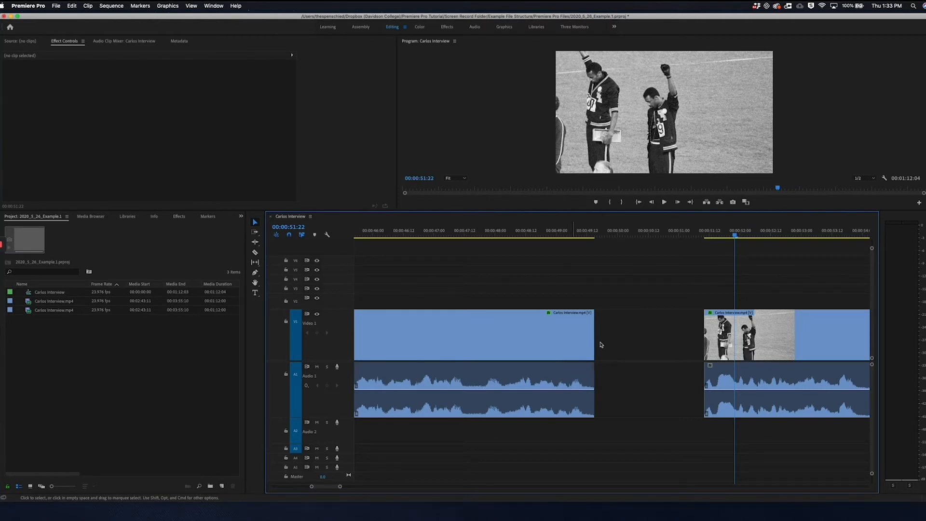
Step: Try closing the gap by moving the following clip against the first one, and undo the move
{"action": "left_click_drag", "start_coordinate": [752, 354], "coordinate": [637, 359]}
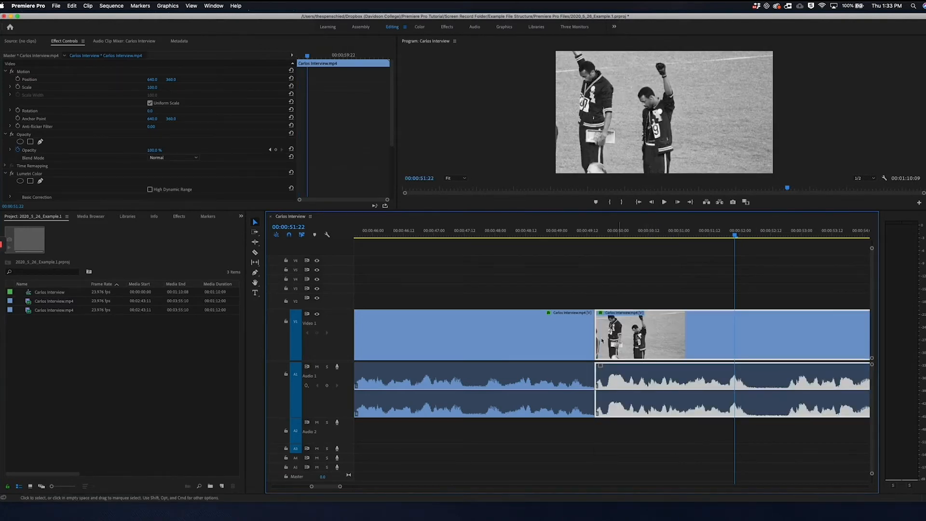
{"action": "left_click", "coordinate": [559, 330]}
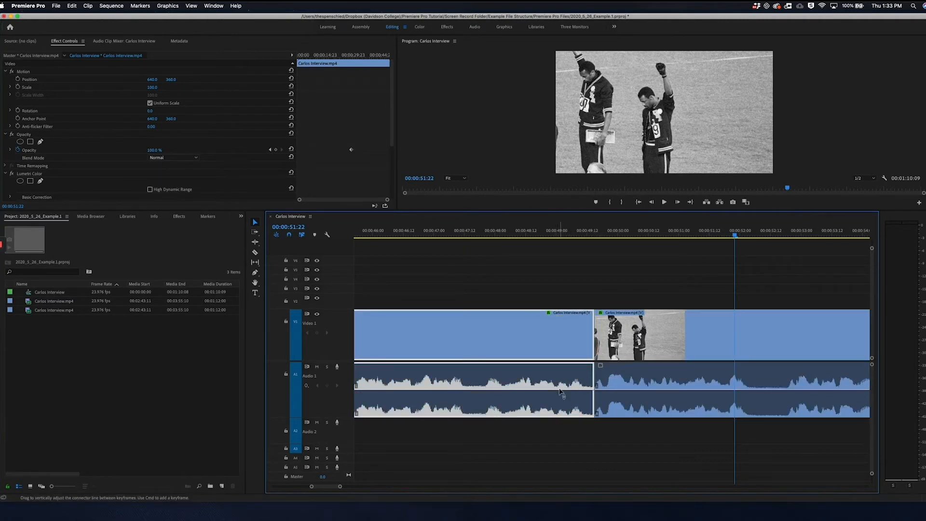
{"action": "key", "text": "super+z"}
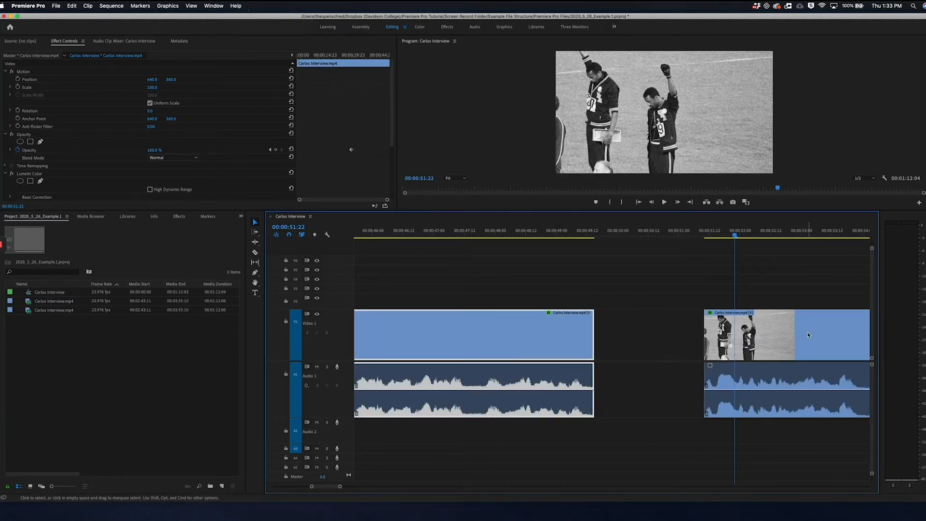
Step: Try closing the gap between the two clips with Ripple Delete, and undo it
{"action": "right_click", "coordinate": [655, 335]}
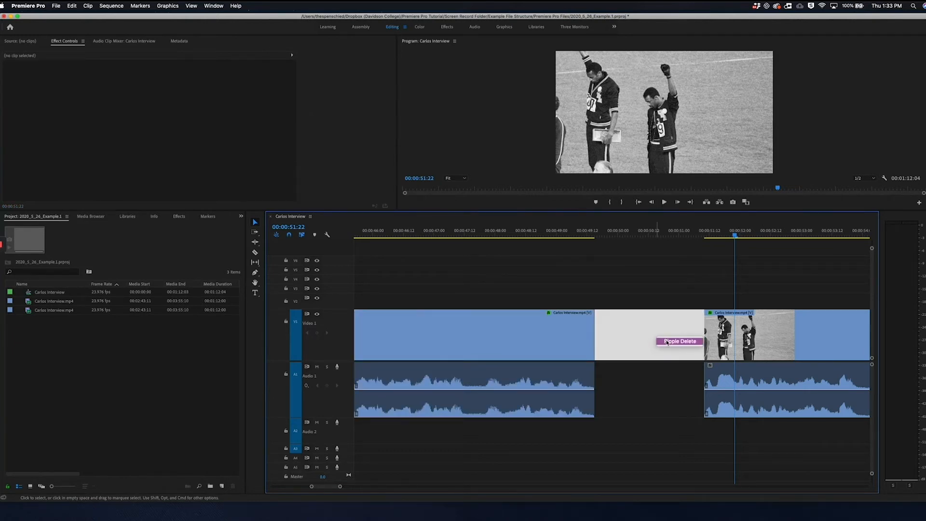
{"action": "left_click", "coordinate": [671, 341]}
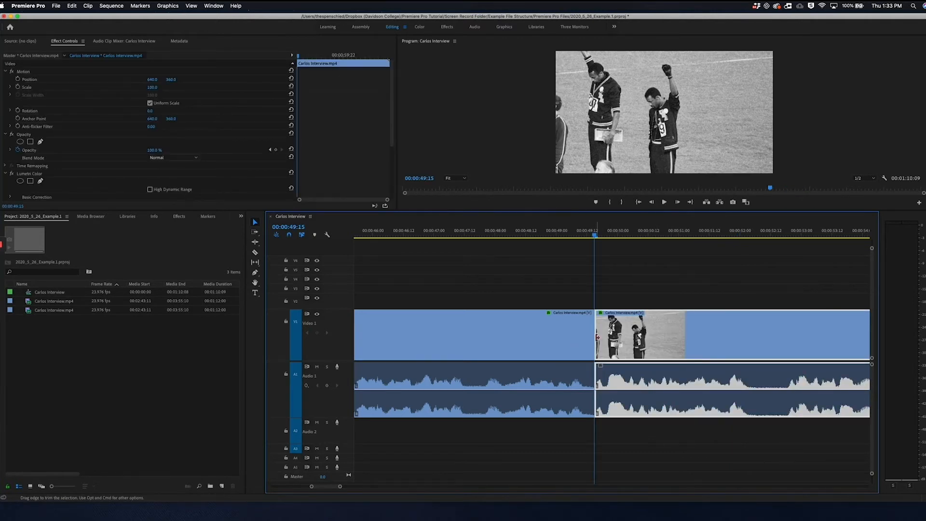
{"action": "key", "text": "super+z"}
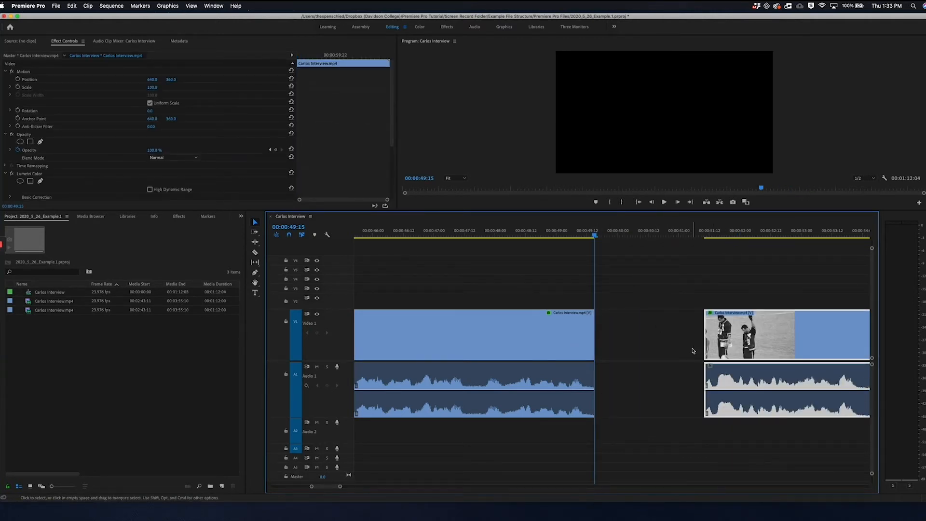
Step: Activate the Track Select Forward tool and show the whole sequence in the timeline
{"action": "key", "text": "a"}
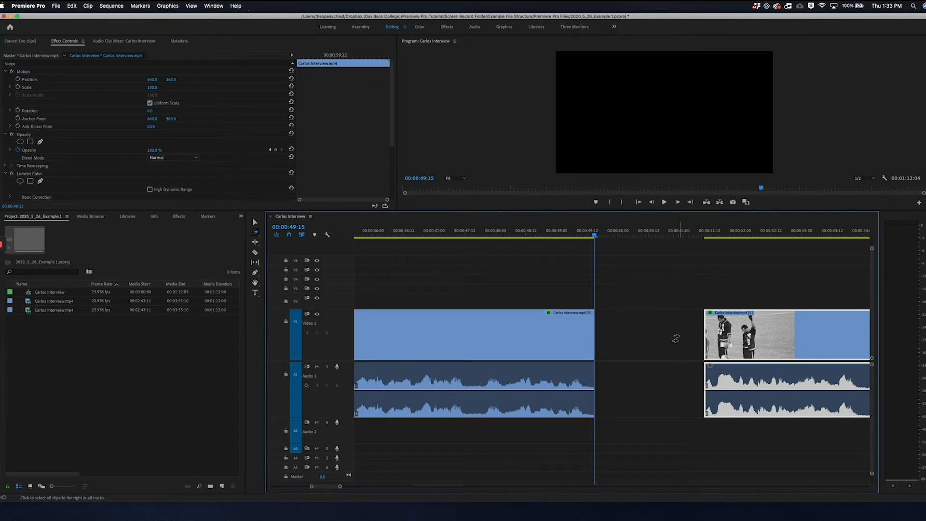
{"action": "key", "text": "minus"}
{"action": "key", "text": "minus"}
{"action": "key", "text": "minus"}
{"action": "key", "text": "minus"}
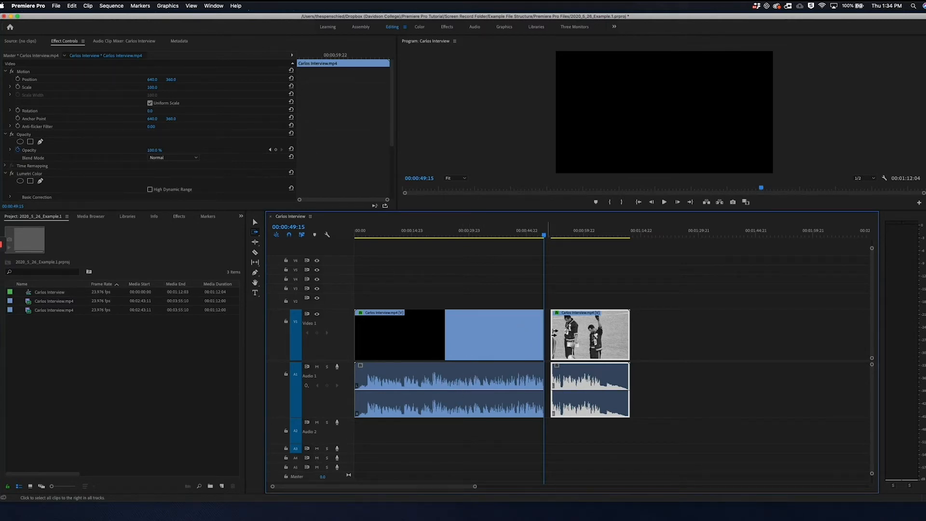
Step: Return to the Selection tool, clear the selection, and select the clip after the gap again
{"action": "key", "text": "v"}
{"action": "left_click", "coordinate": [572, 299]}
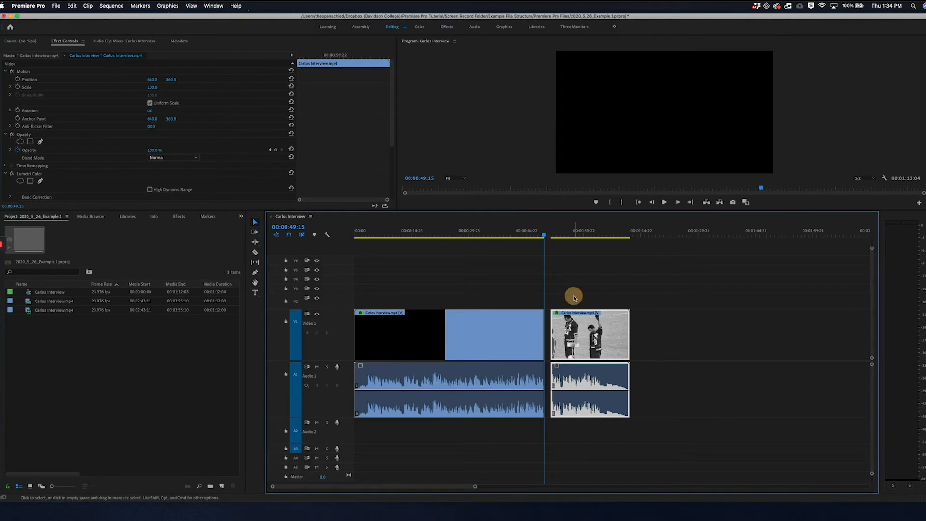
{"action": "left_click", "coordinate": [573, 325]}
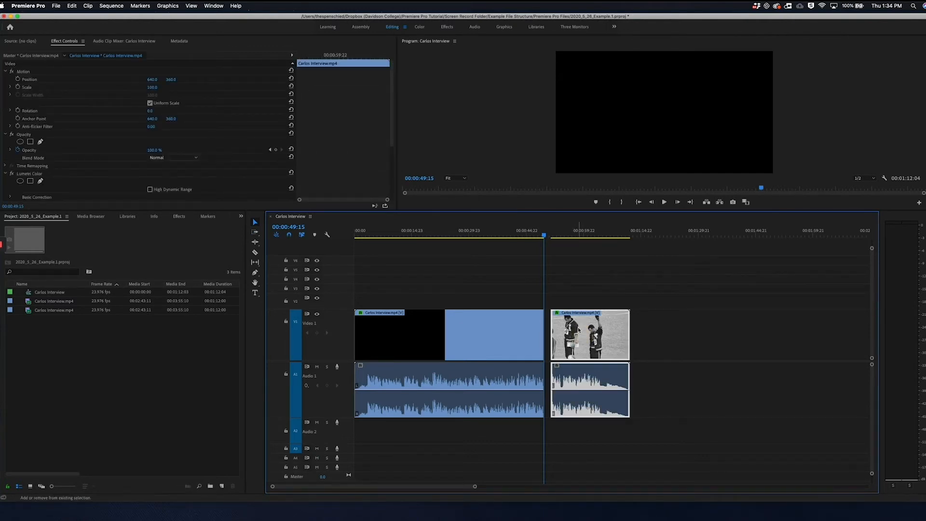
{"action": "left_click", "coordinate": [695, 311]}
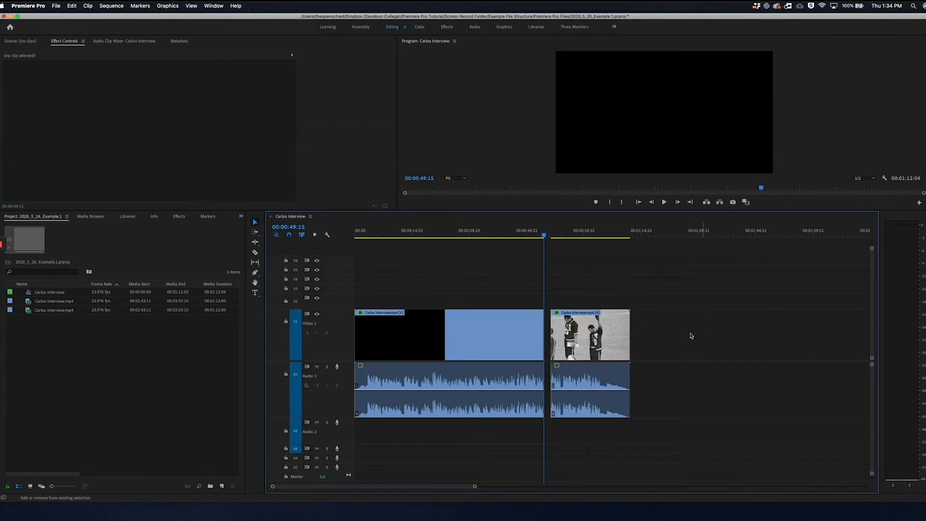
{"action": "left_click", "coordinate": [613, 357]}
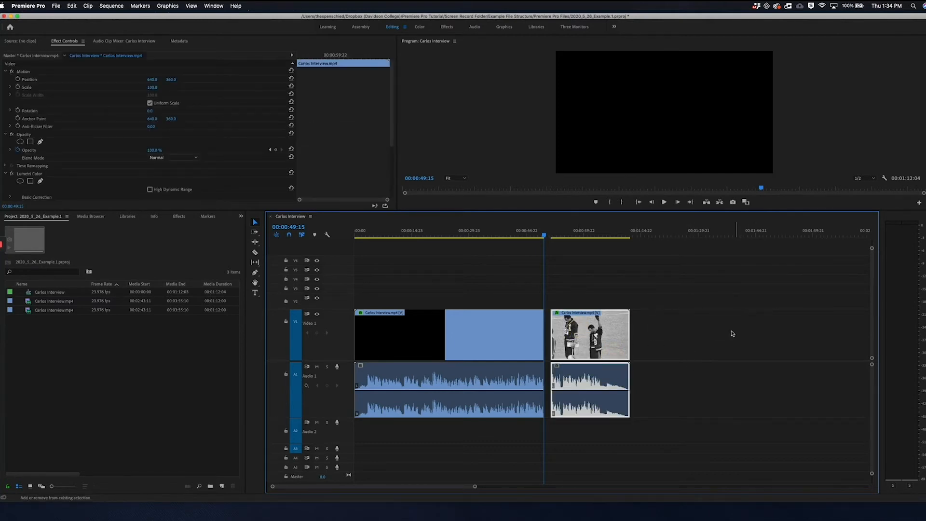
Step: Marquee-select the video and audio of everything after the gap
{"action": "left_click", "coordinate": [585, 286]}
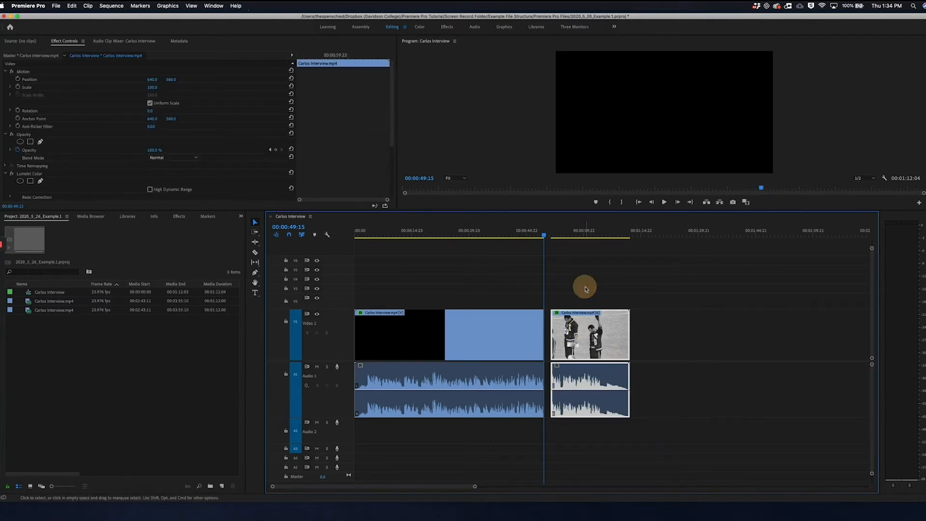
{"action": "left_click", "coordinate": [575, 272]}
{"action": "left_click_drag", "start_coordinate": [574, 272], "coordinate": [886, 479]}
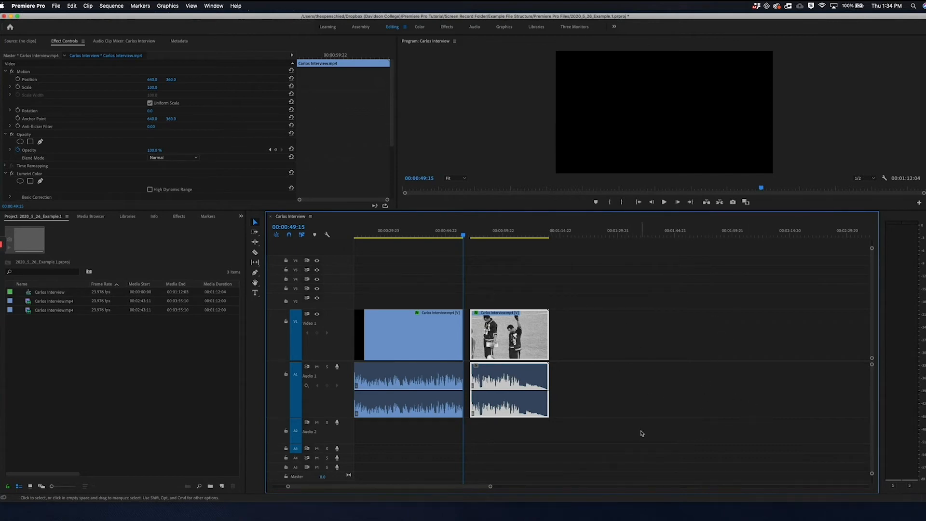
{"action": "left_click_drag", "start_coordinate": [490, 298], "coordinate": [841, 438]}
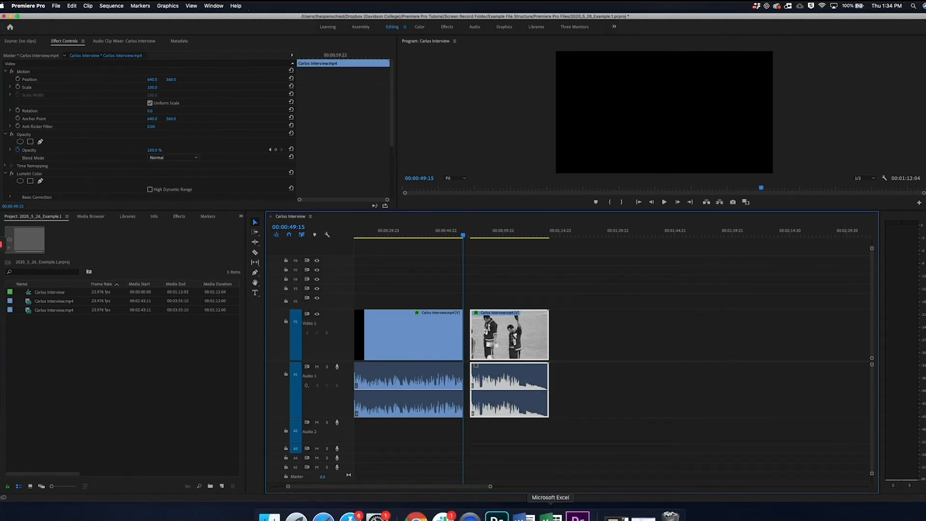
Step: Select everything after the gap with Track Select Forward and move it against the end of the preceding clip
{"action": "mouse_move", "coordinate": [490, 486]}
{"action": "left_mouse_down"}
{"action": "mouse_move", "coordinate": [459, 486]}
{"action": "mouse_move", "coordinate": [552, 477]}
{"action": "mouse_move", "coordinate": [478, 479]}
{"action": "left_mouse_up"}
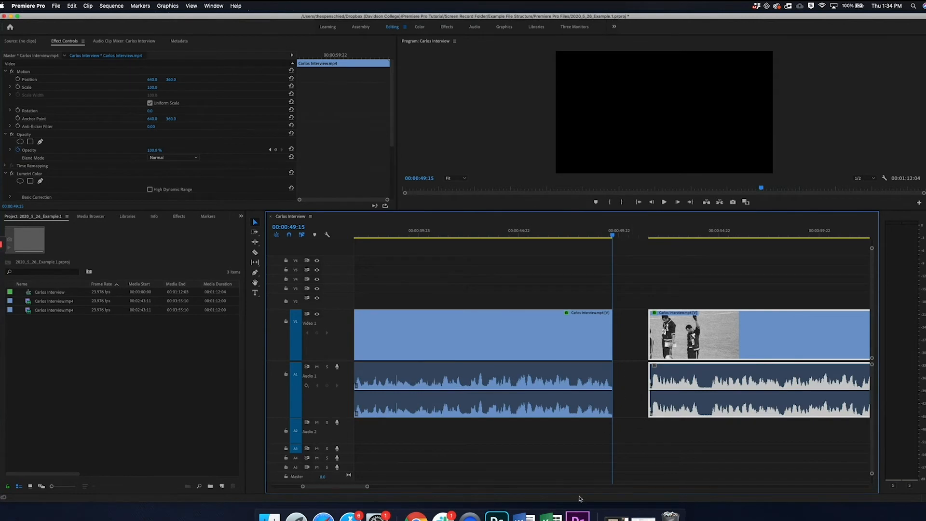
{"action": "left_click_drag", "start_coordinate": [367, 486], "coordinate": [341, 488]}
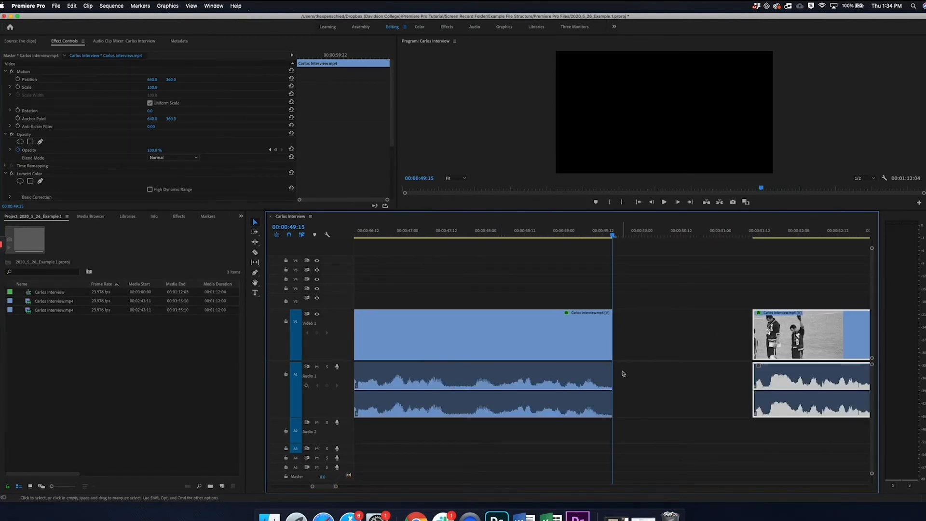
{"action": "key", "text": "a"}
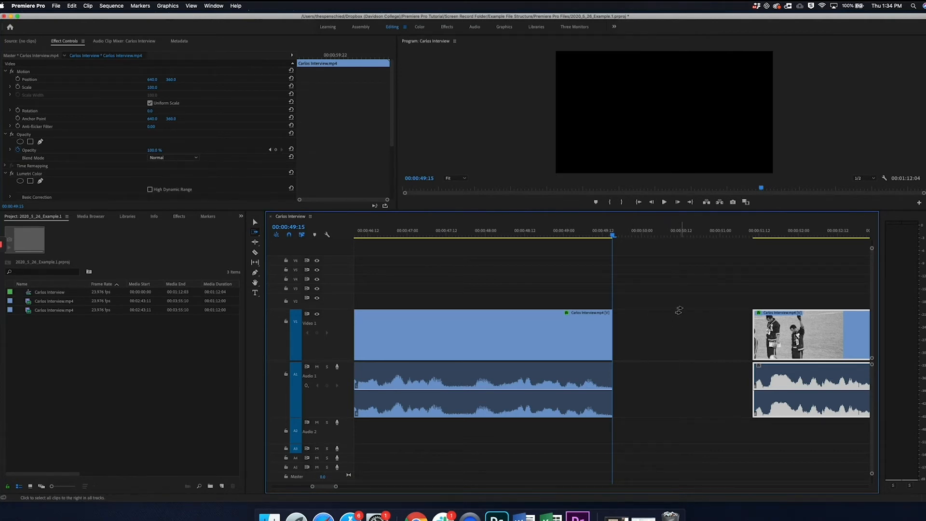
{"action": "left_click", "coordinate": [707, 334]}
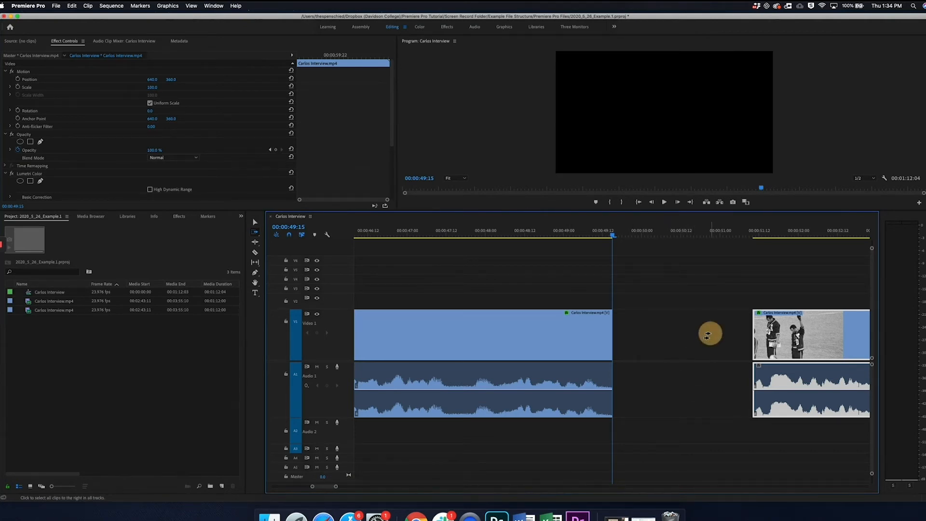
{"action": "left_click_drag", "start_coordinate": [708, 333], "coordinate": [578, 351]}
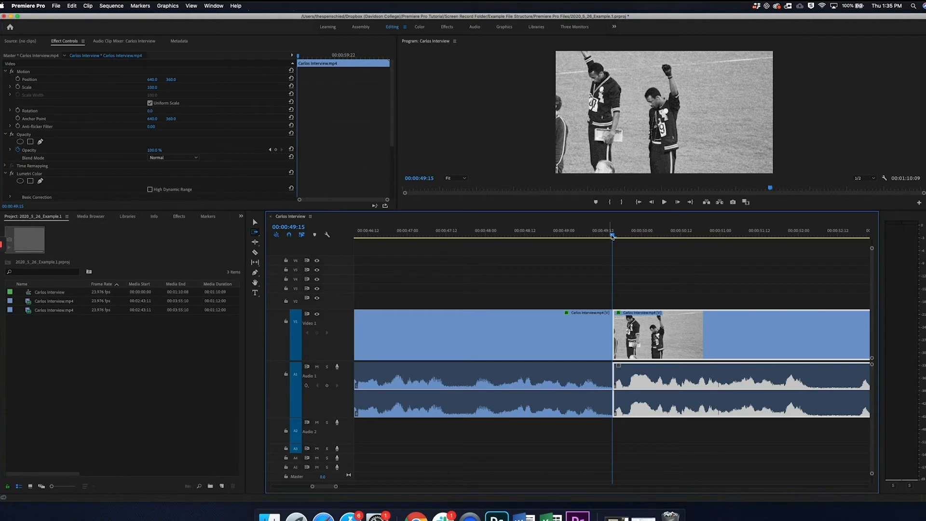
Step: Play the sequence across the closed gap from 00:00:48:16 and again from 00:00:49:12 to check the cut
{"action": "left_click_drag", "start_coordinate": [612, 237], "coordinate": [557, 235]}
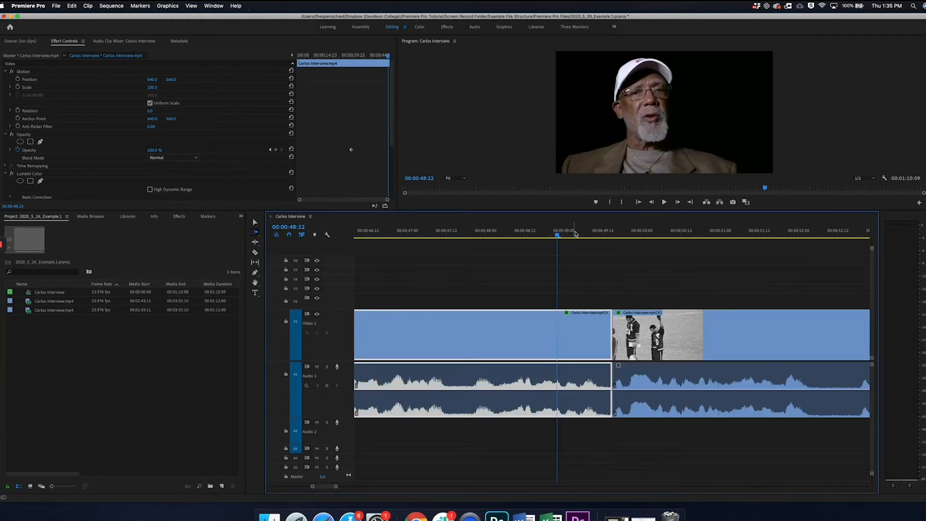
{"action": "left_click_drag", "start_coordinate": [557, 234], "coordinate": [535, 231]}
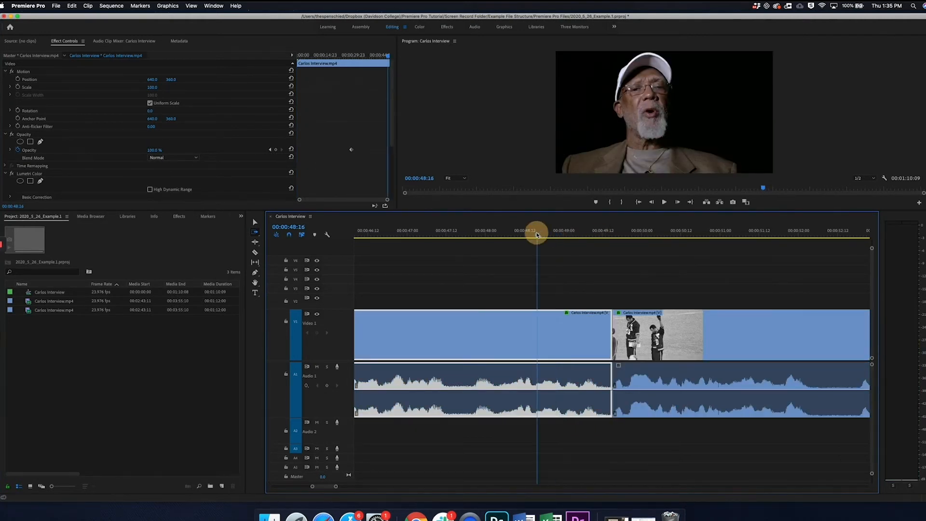
{"action": "key", "text": "space"}
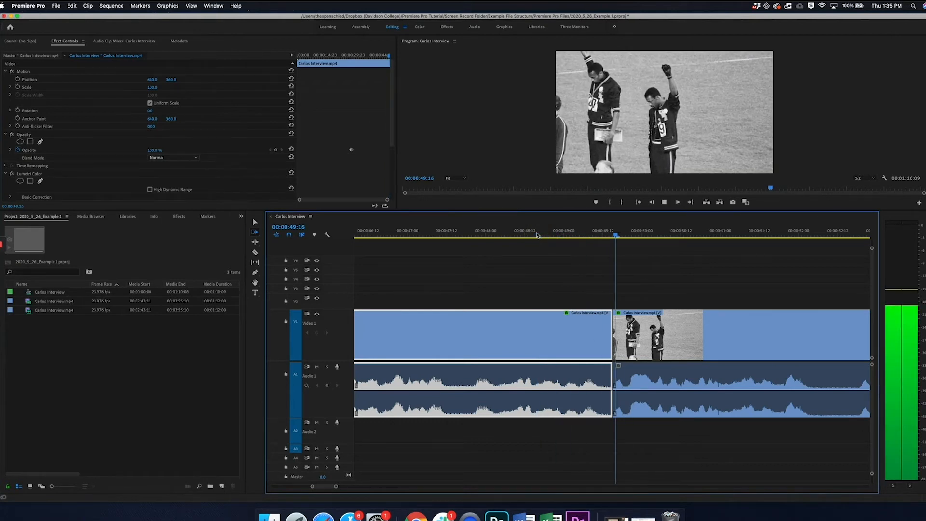
{"action": "key", "text": "space"}
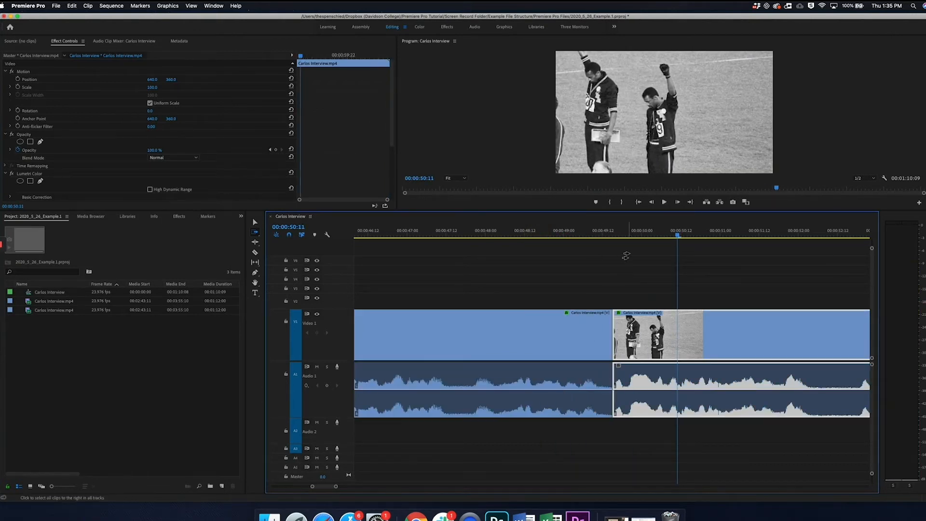
{"action": "left_click_drag", "start_coordinate": [622, 230], "coordinate": [609, 234]}
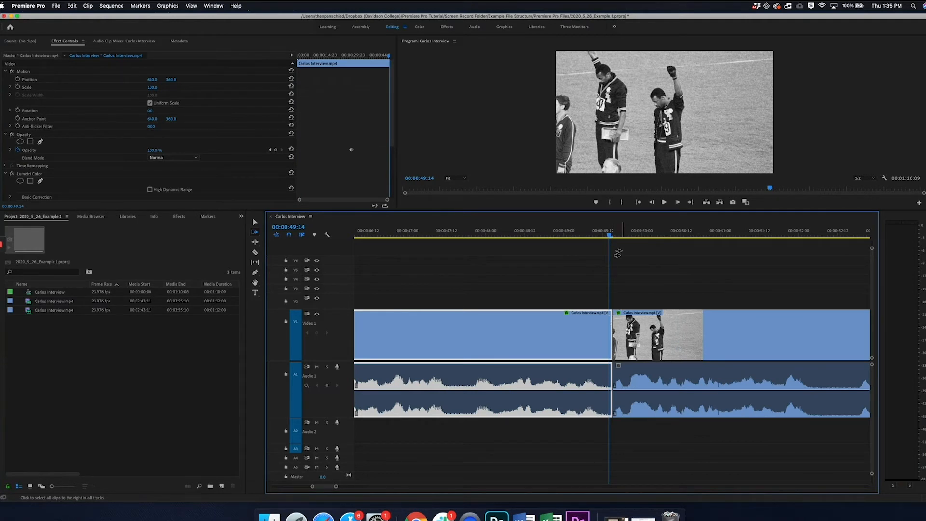
{"action": "left_click", "coordinate": [604, 232]}
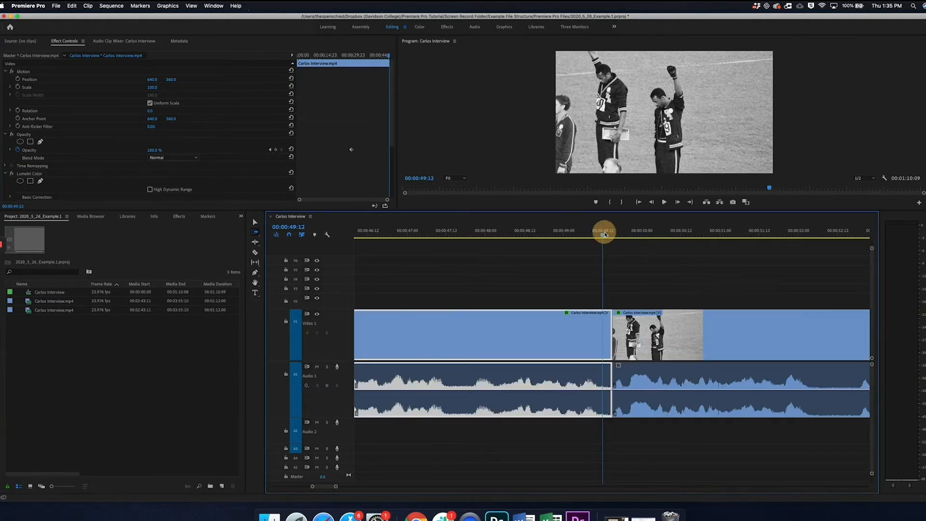
{"action": "key", "text": "space"}
Step: Undo the gap closing, the pause deletion and the razor cuts until the interview clip is whole
{"action": "key", "text": "super+z"}
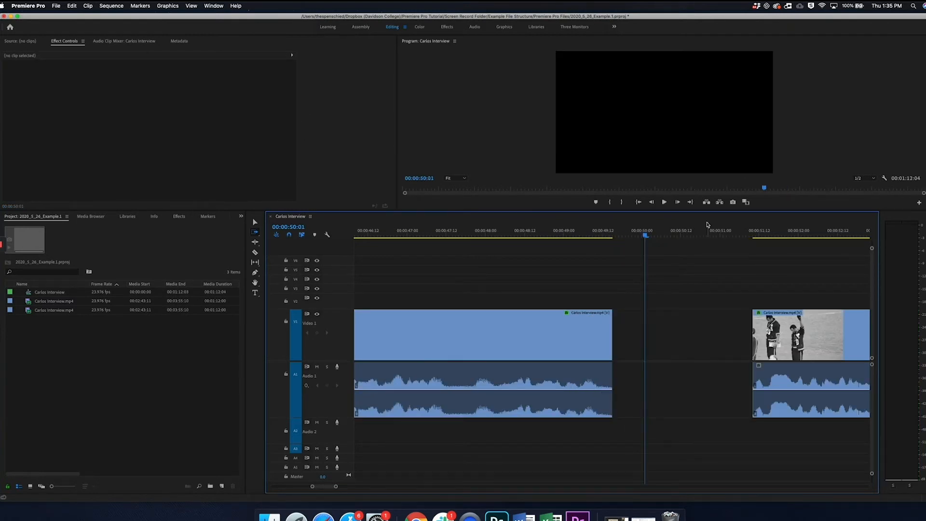
{"action": "key", "text": "super+shift+z"}
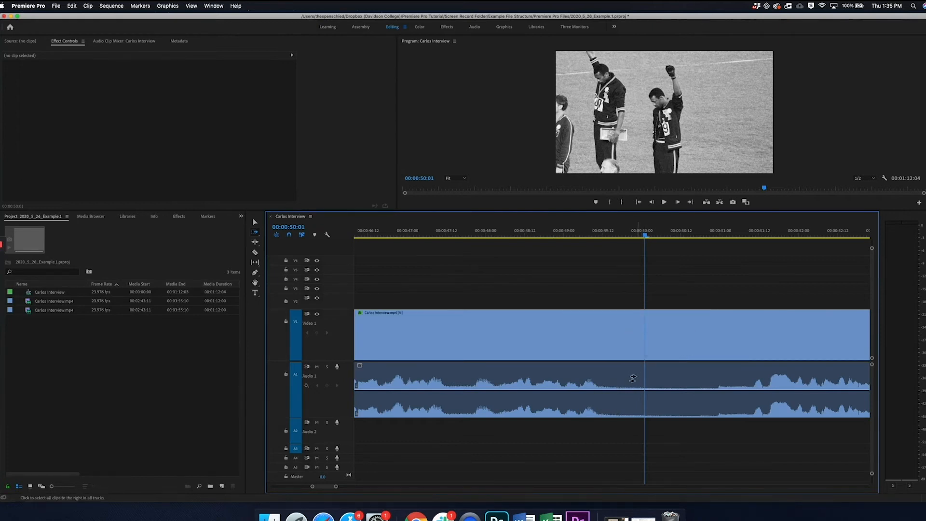
Step: Unlink the interview clip's video from its audio with the Selection tool and select only the audio
{"action": "left_click", "coordinate": [255, 222]}
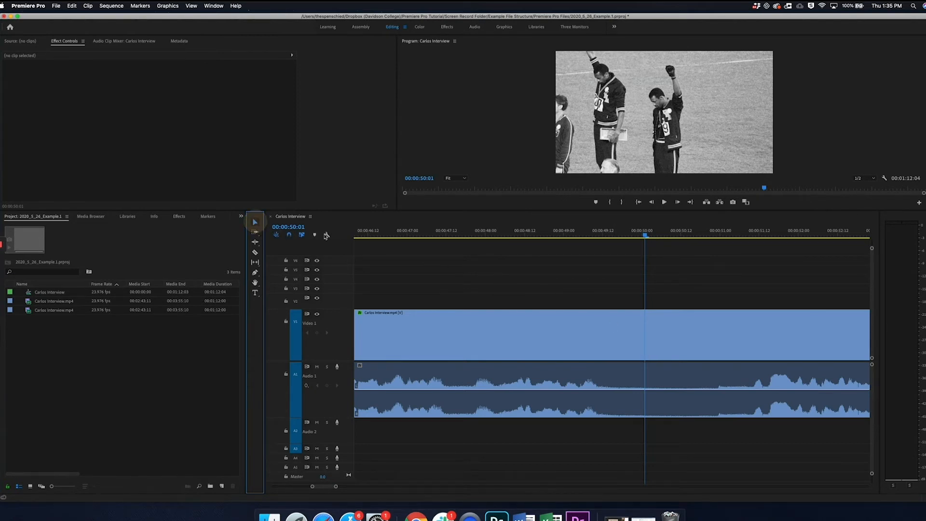
{"action": "right_click", "coordinate": [624, 339]}
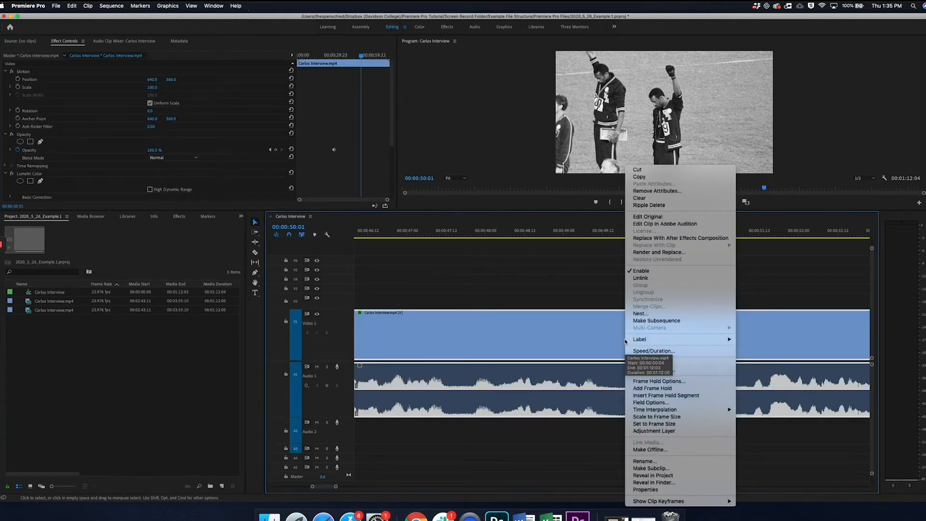
{"action": "left_click", "coordinate": [644, 278]}
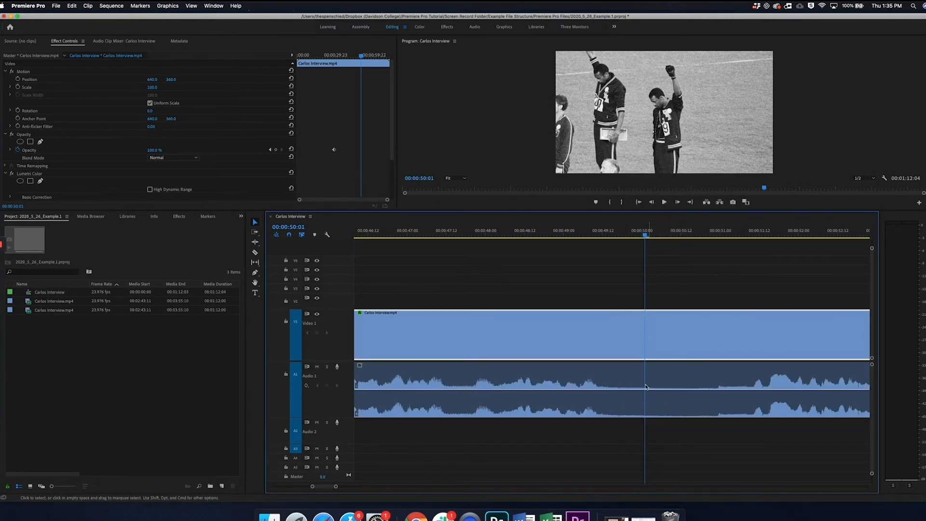
{"action": "left_click", "coordinate": [649, 404]}
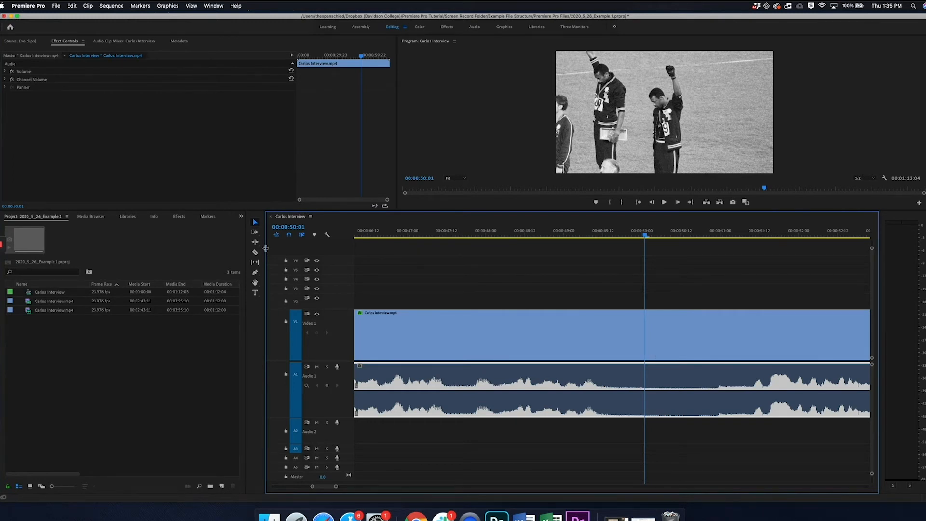
Step: Razor only the audio on both sides of the pause starting at 00:00:49:12 and delete the silent segment
{"action": "left_click", "coordinate": [254, 252]}
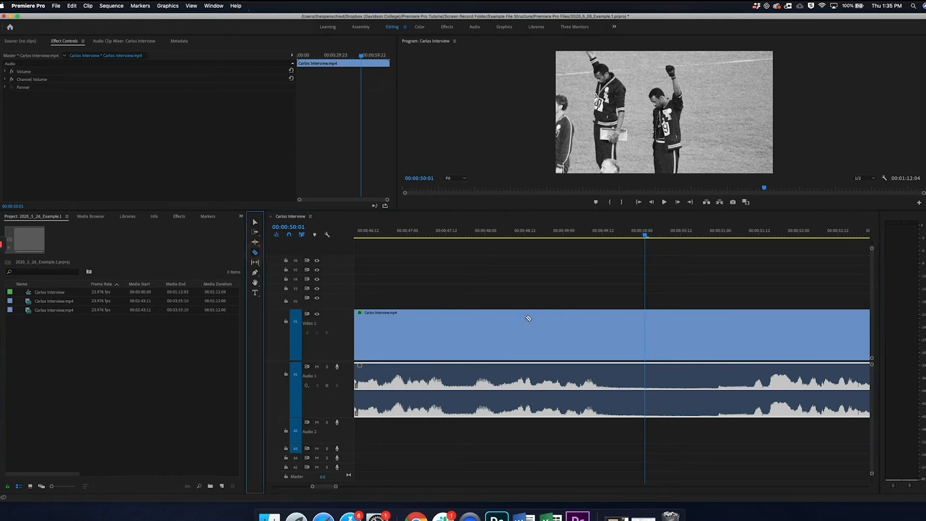
{"action": "left_click", "coordinate": [603, 385]}
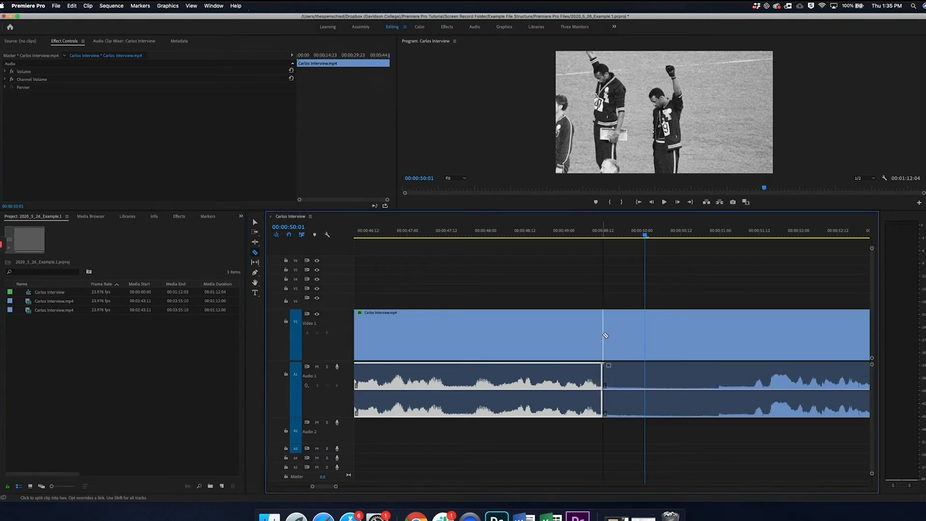
{"action": "left_click", "coordinate": [753, 374]}
{"action": "key", "text": "v"}
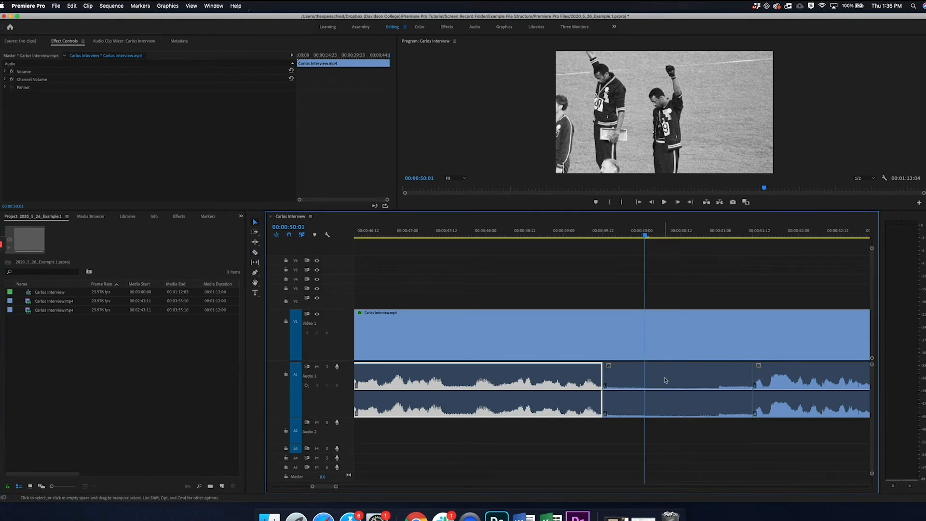
{"action": "left_click", "coordinate": [664, 380]}
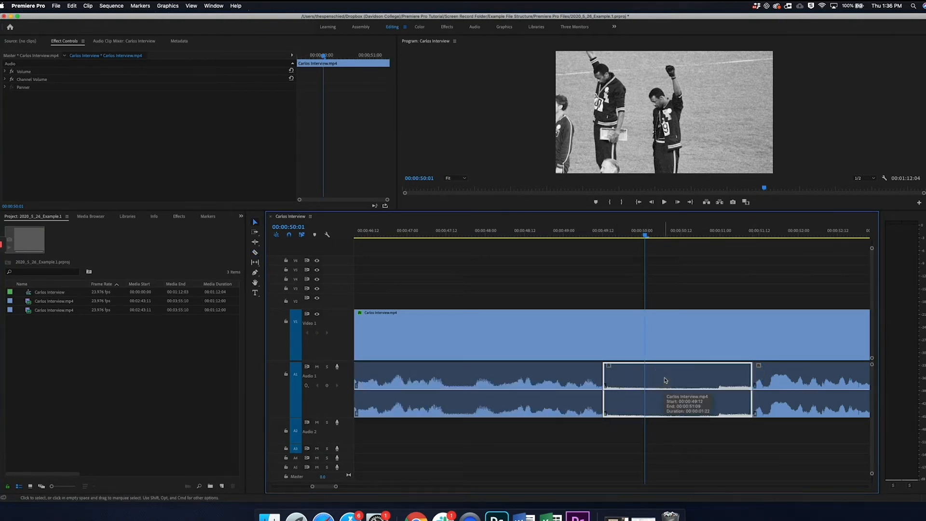
{"action": "key", "text": "Delete"}
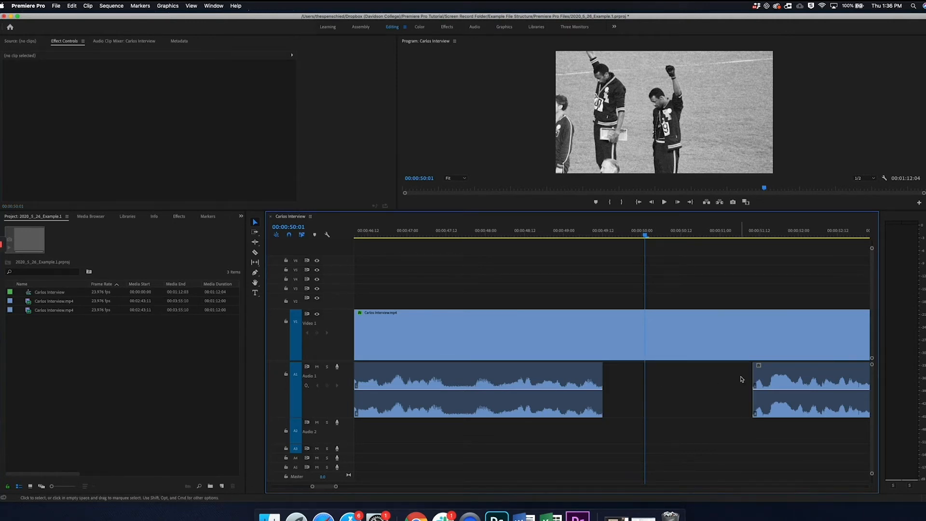
Step: Try selecting the audio after the gap with Track Select Forward, and clear the selection with the Selection tool
{"action": "key", "text": "a"}
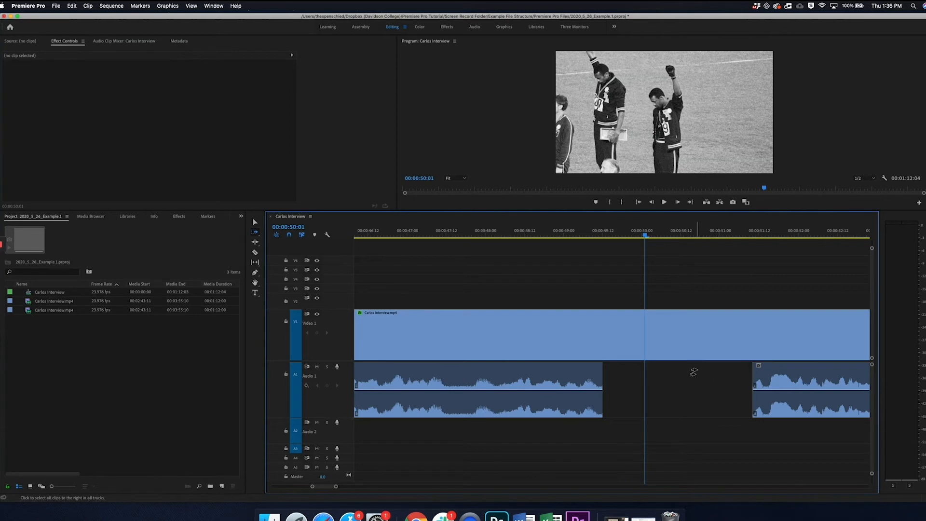
{"action": "left_click", "coordinate": [705, 372]}
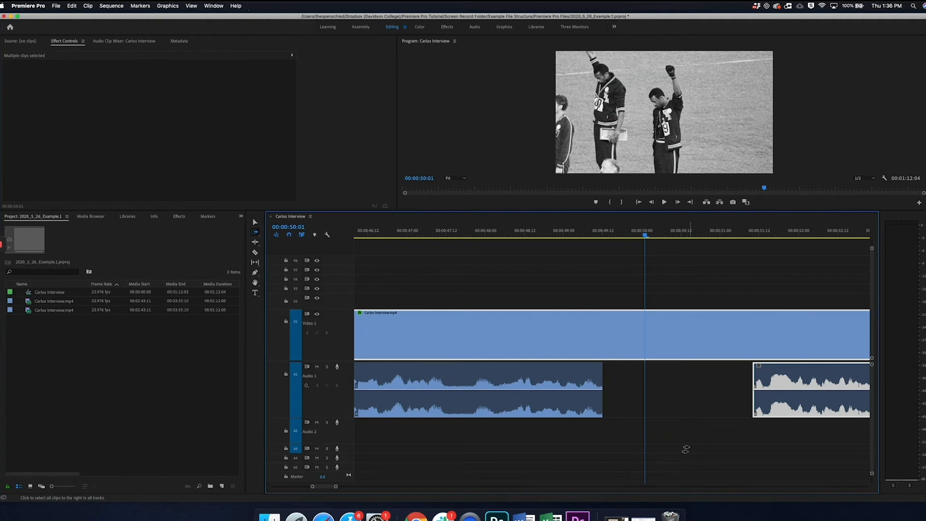
{"action": "key", "text": "v"}
{"action": "left_click", "coordinate": [799, 371]}
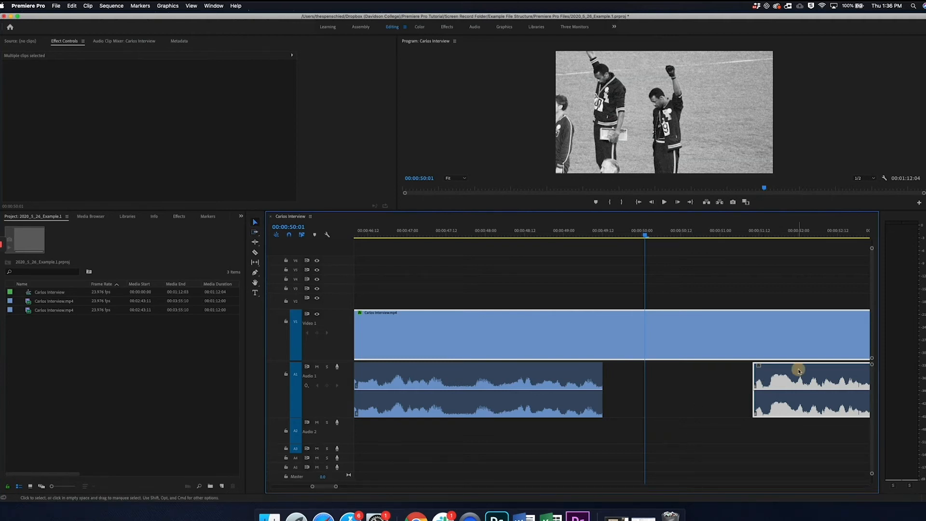
{"action": "left_click", "coordinate": [742, 468]}
Step: Move only the audio clip after the gap back against the end of the first audio clip
{"action": "left_click", "coordinate": [796, 370]}
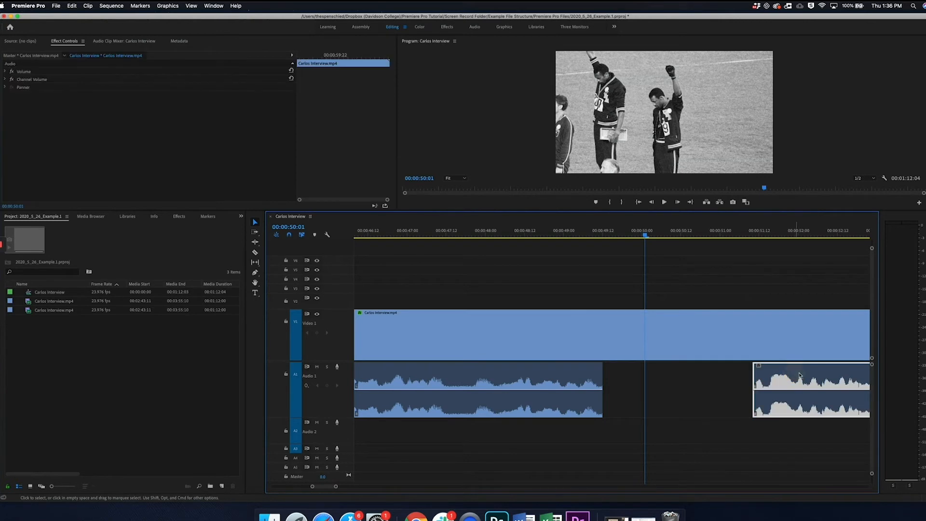
{"action": "left_click_drag", "start_coordinate": [799, 375], "coordinate": [653, 378]}
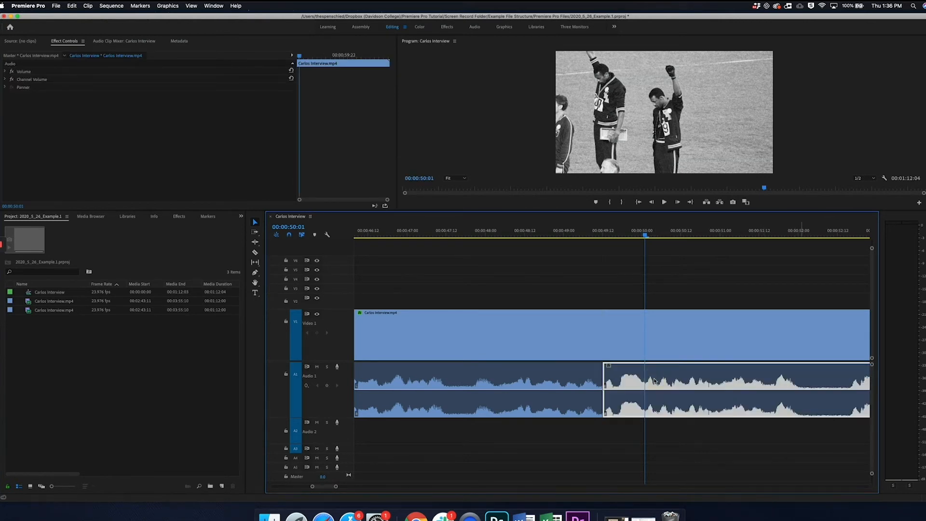
Step: Play across the audio cut from 00:00:48:17 and park the playhead at 00:00:49:14
{"action": "left_click", "coordinate": [541, 236]}
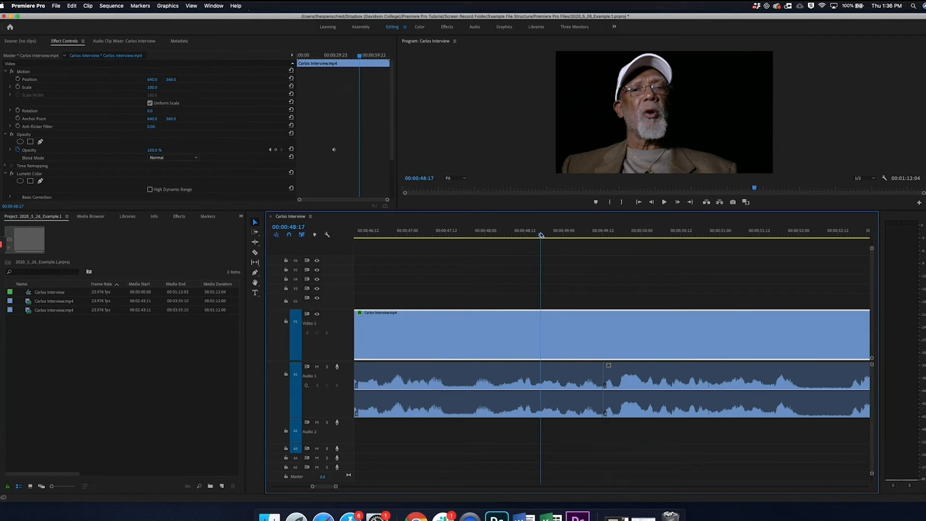
{"action": "key", "text": "space"}
{"action": "key", "text": "space"}
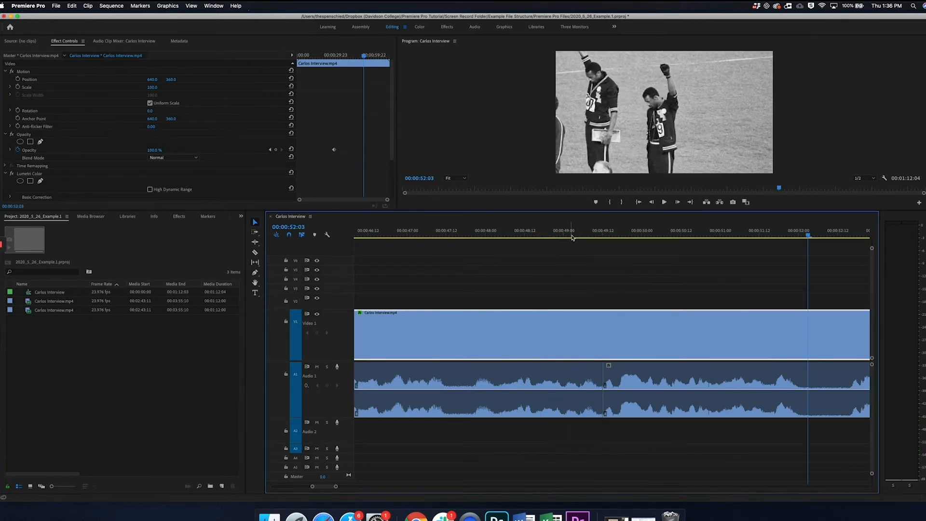
{"action": "left_click_drag", "start_coordinate": [574, 234], "coordinate": [608, 235]}
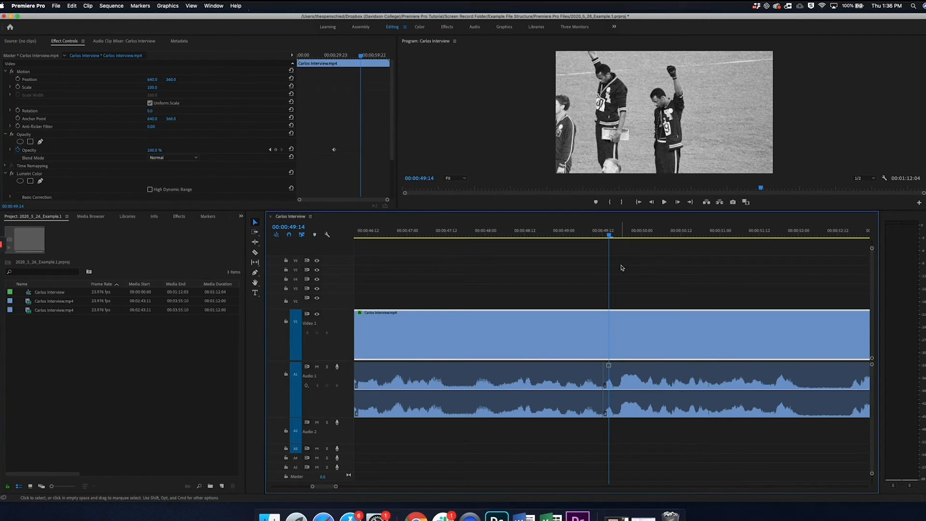
Step: Play a later section of the interview, up to 00:00:57:12, to check lip sync against the shifted audio
{"action": "key", "text": "minus"}
{"action": "key", "text": "minus"}
{"action": "key", "text": "minus"}
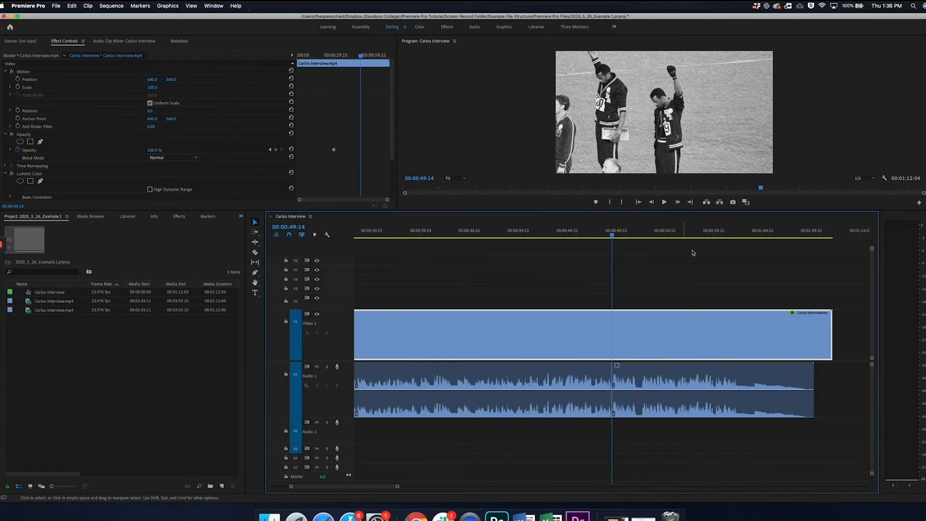
{"action": "mouse_move", "coordinate": [658, 237]}
{"action": "left_mouse_down"}
{"action": "mouse_move", "coordinate": [740, 237]}
{"action": "mouse_move", "coordinate": [659, 240]}
{"action": "left_mouse_up"}
{"action": "key", "text": "space"}
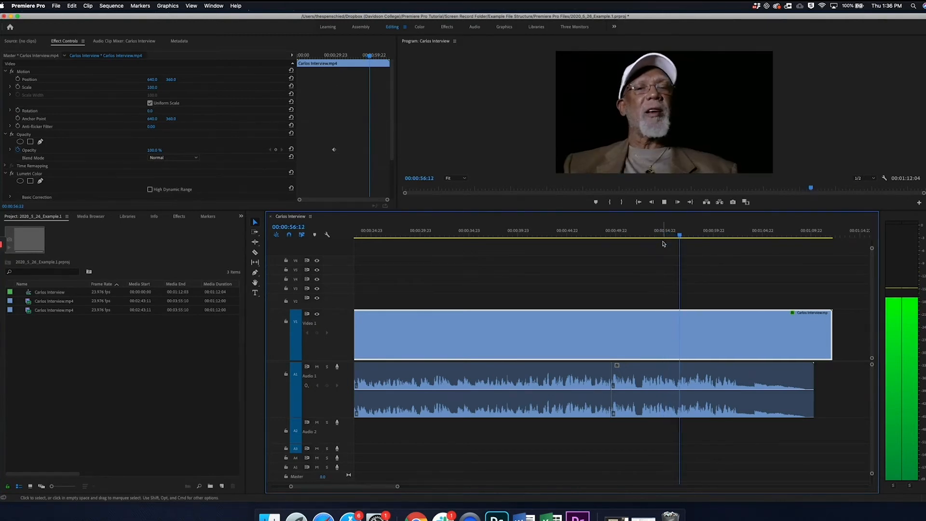
{"action": "key", "text": "space"}
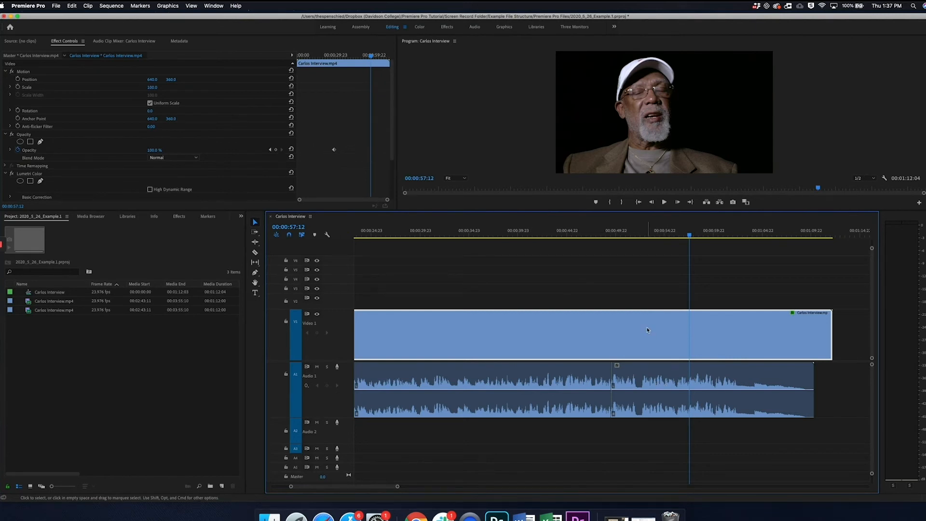
Step: Inspect the audio edit around 00:00:51:22 and park the playhead just before the audio cut at 00:00:49:09
{"action": "left_click_drag", "start_coordinate": [630, 235], "coordinate": [635, 235]}
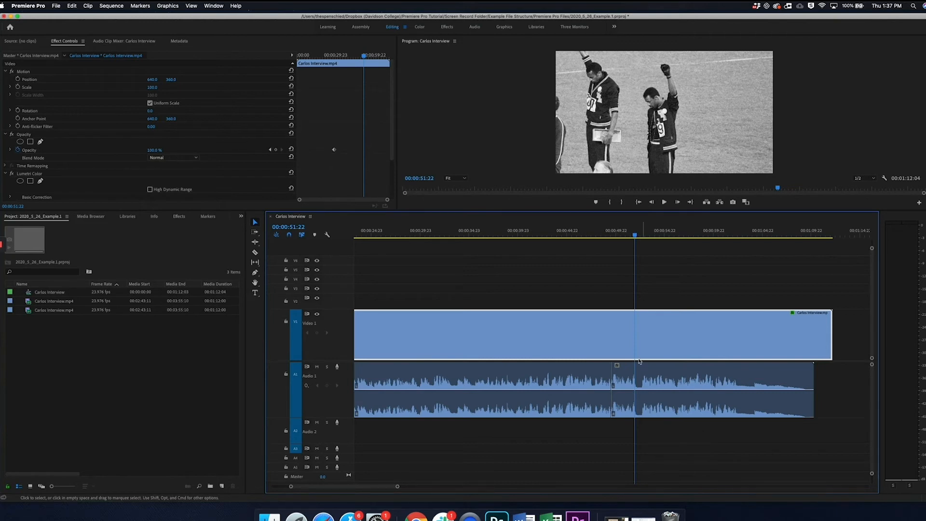
{"action": "key", "text": "="}
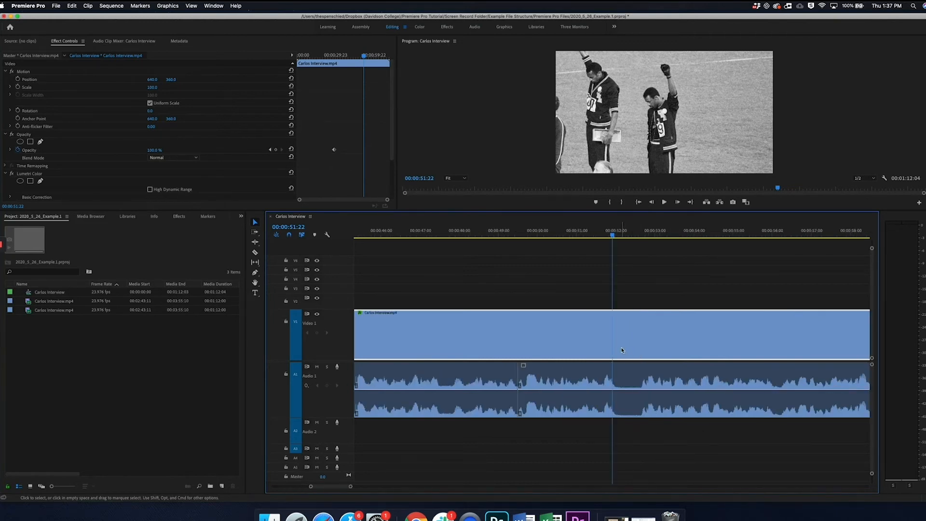
{"action": "left_click", "coordinate": [513, 232]}
{"action": "key", "text": "="}
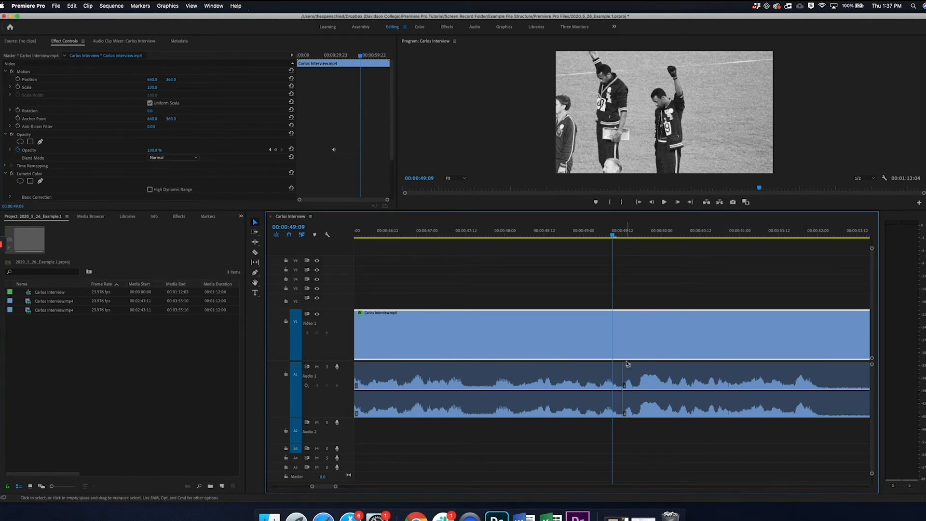
Step: Undo the audio shift and pause removal until the interview audio is one uncut clip again
{"action": "key", "text": "super+z"}
{"action": "key", "text": "super+z"}
{"action": "key", "text": "super+z"}
{"action": "key", "text": "super+z"}
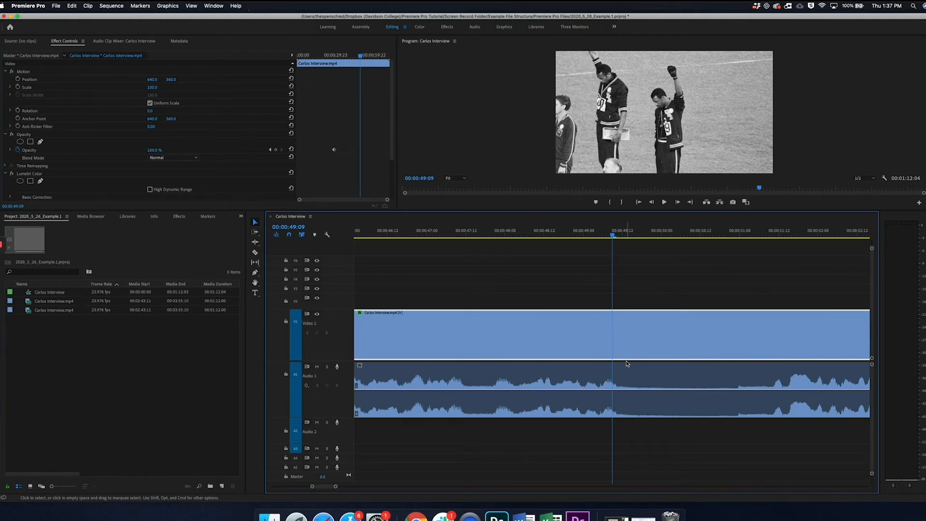
Step: Park the playhead at 00:00:00:18, try moving only the video to the sequence start, and realign it with the audio
{"action": "key", "text": "minus"}
{"action": "key", "text": "minus"}
{"action": "key", "text": "minus"}
{"action": "key", "text": "minus"}
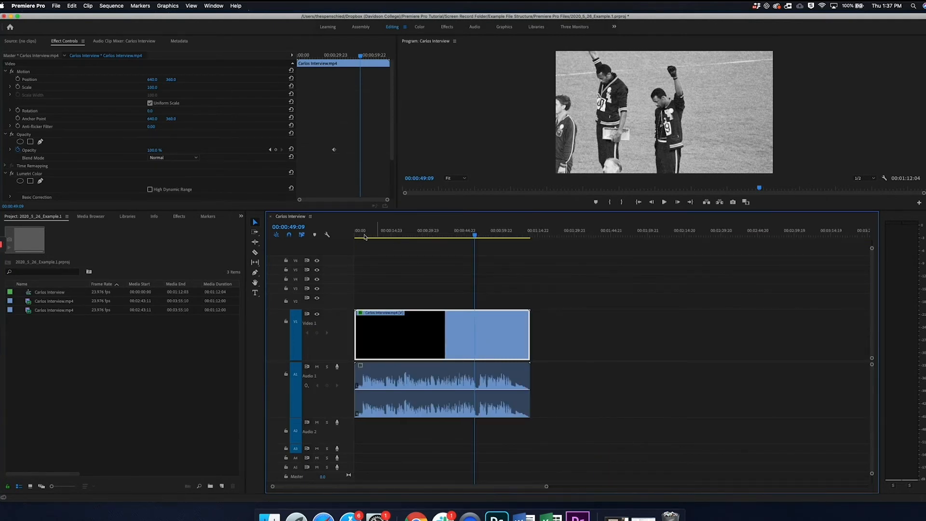
{"action": "left_click", "coordinate": [357, 235]}
{"action": "key", "text": "equal"}
{"action": "key", "text": "equal"}
{"action": "key", "text": "equal"}
{"action": "key", "text": "equal"}
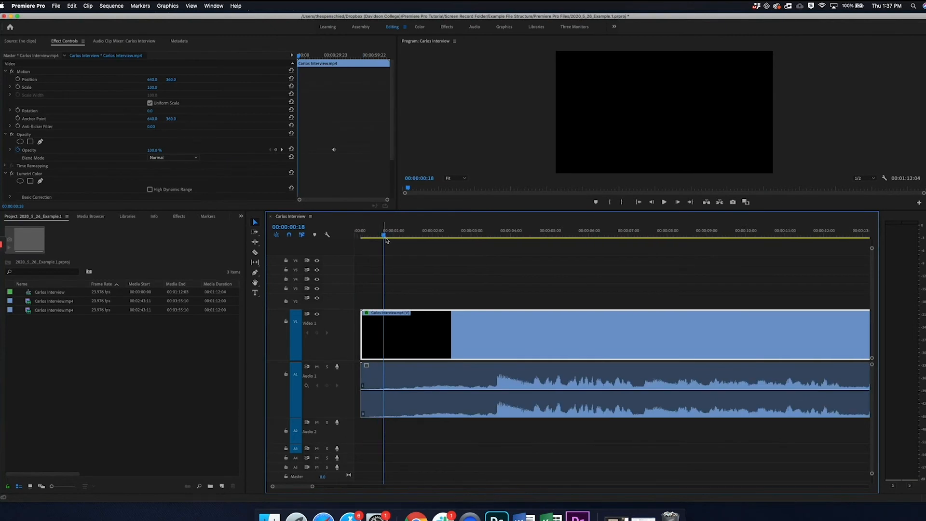
{"action": "left_click_drag", "start_coordinate": [371, 330], "coordinate": [361, 332]}
{"action": "left_click", "coordinate": [398, 368]}
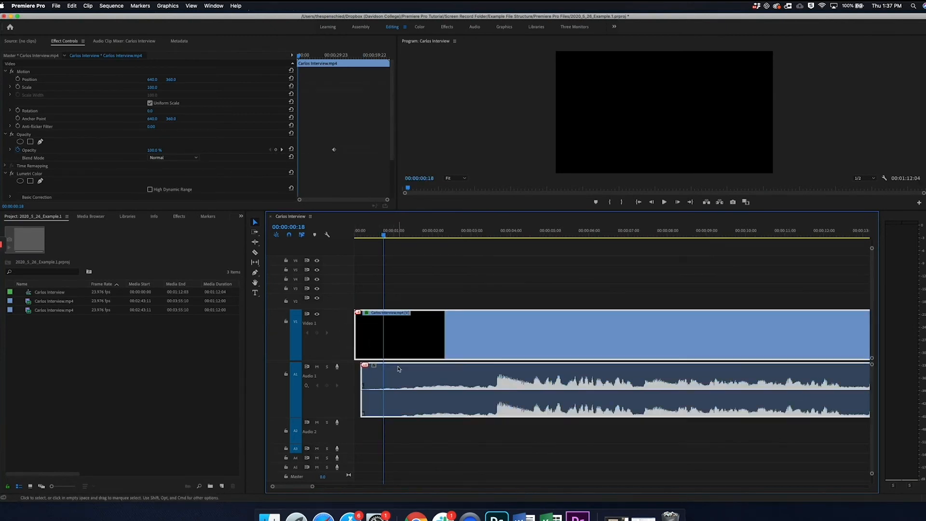
{"action": "left_click_drag", "start_coordinate": [404, 354], "coordinate": [411, 354]}
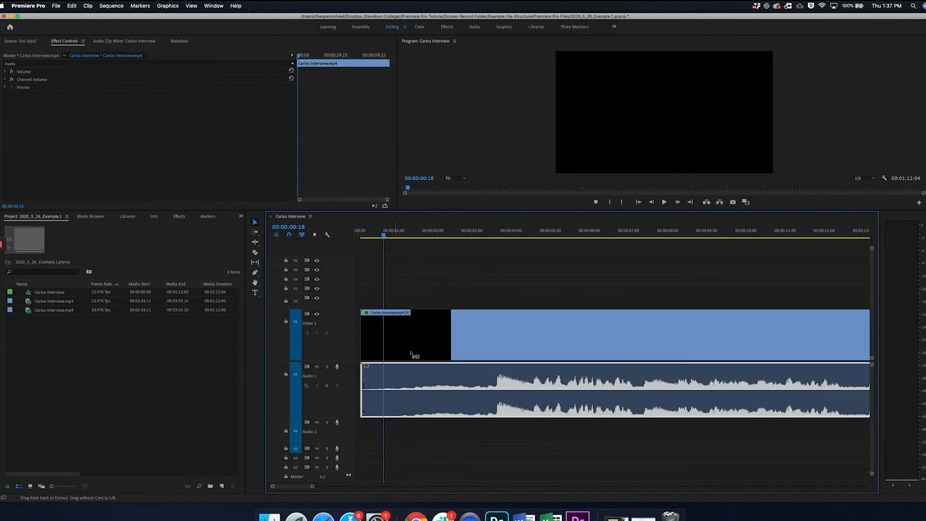
Step: Unlink the interview clip's video and audio
{"action": "left_click", "coordinate": [502, 275]}
{"action": "left_click", "coordinate": [520, 356]}
{"action": "right_click", "coordinate": [520, 356]}
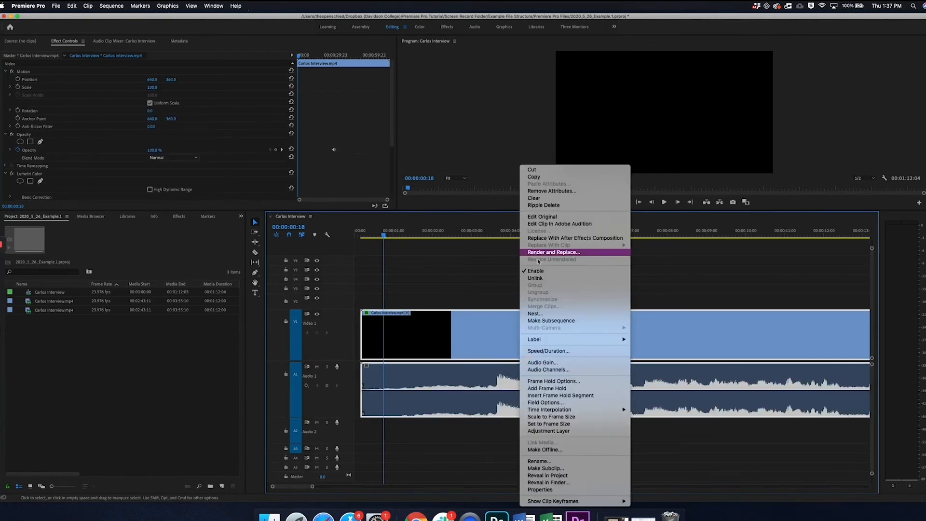
{"action": "left_click", "coordinate": [539, 280]}
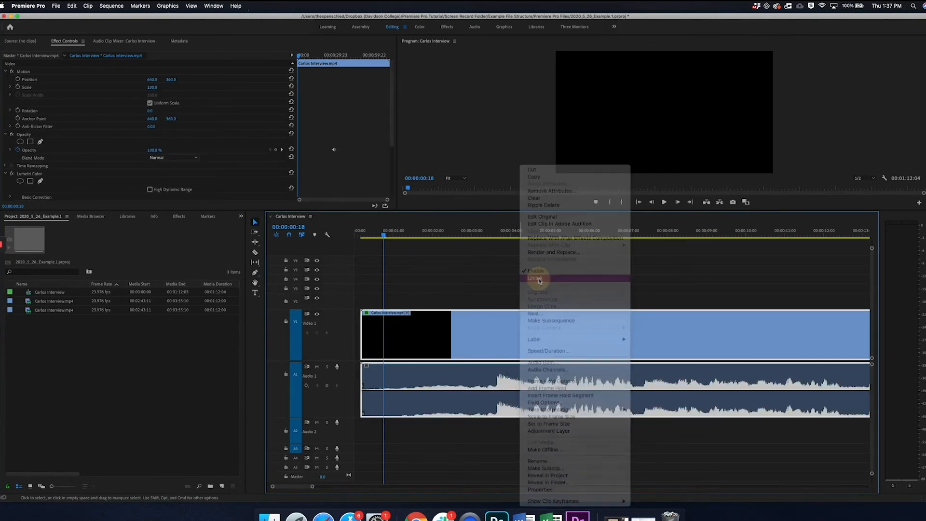
Step: Link the interview's video and audio together and move the linked clip to the start of the sequence
{"action": "left_click", "coordinate": [495, 275]}
{"action": "left_click_drag", "start_coordinate": [437, 295], "coordinate": [460, 379]}
{"action": "right_click", "coordinate": [461, 352]}
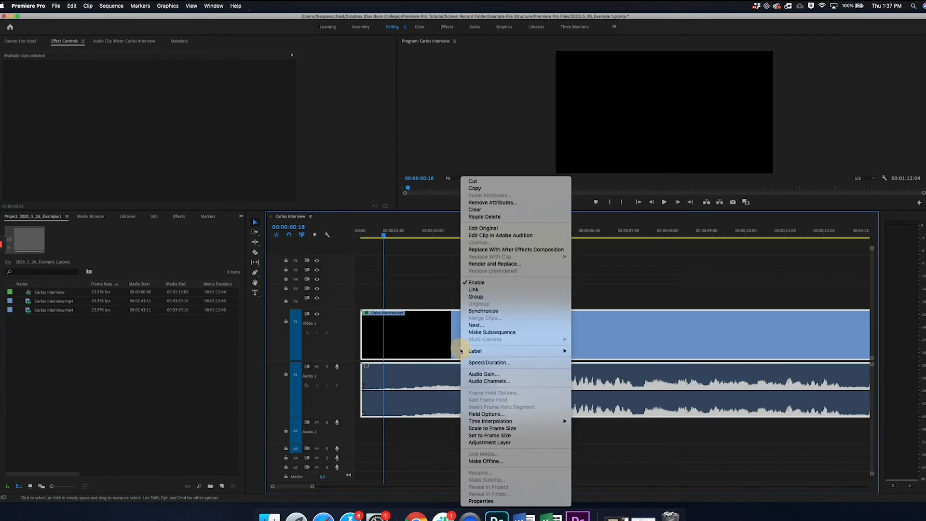
{"action": "left_click", "coordinate": [493, 289]}
{"action": "left_click_drag", "start_coordinate": [424, 341], "coordinate": [392, 337]}
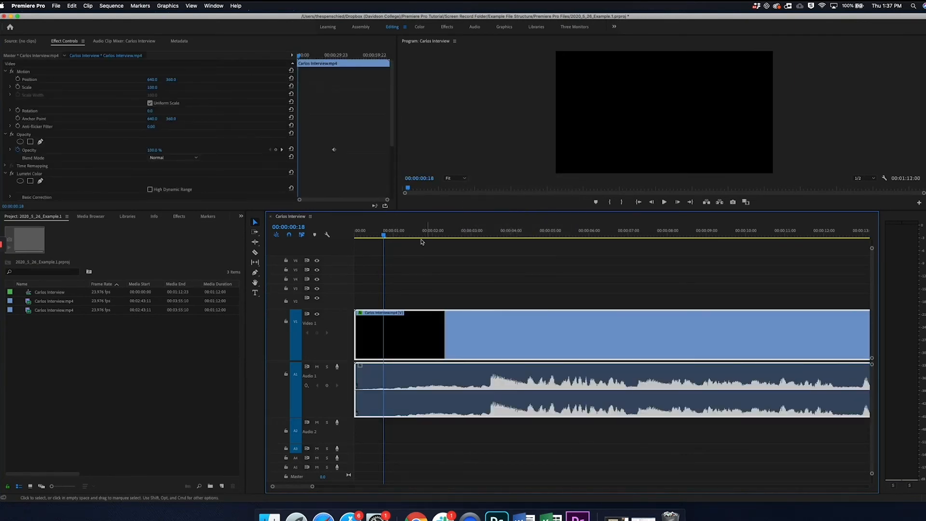
Step: Play the opening to find where the speech starts and split the linked clip there, at 00:00:03:11
{"action": "left_click", "coordinate": [440, 230]}
{"action": "key", "text": "space"}
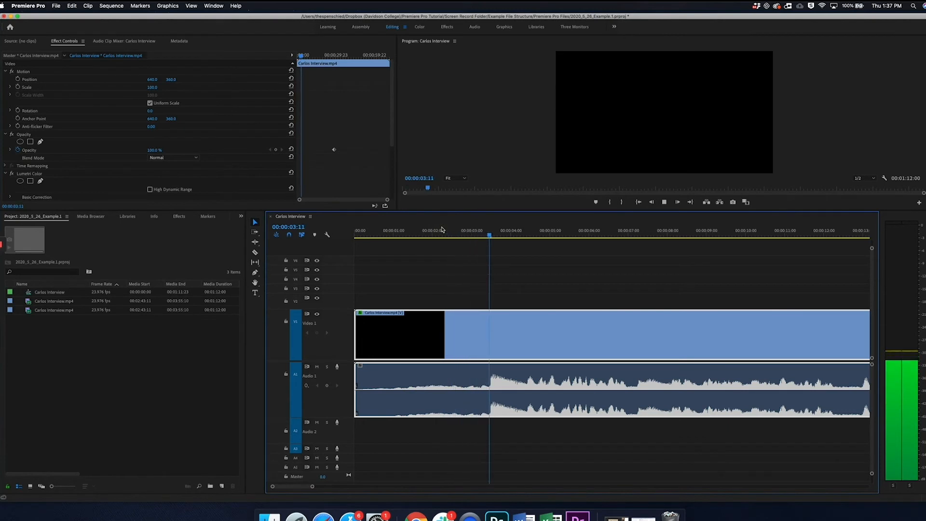
{"action": "key", "text": "space"}
{"action": "left_click", "coordinate": [490, 238]}
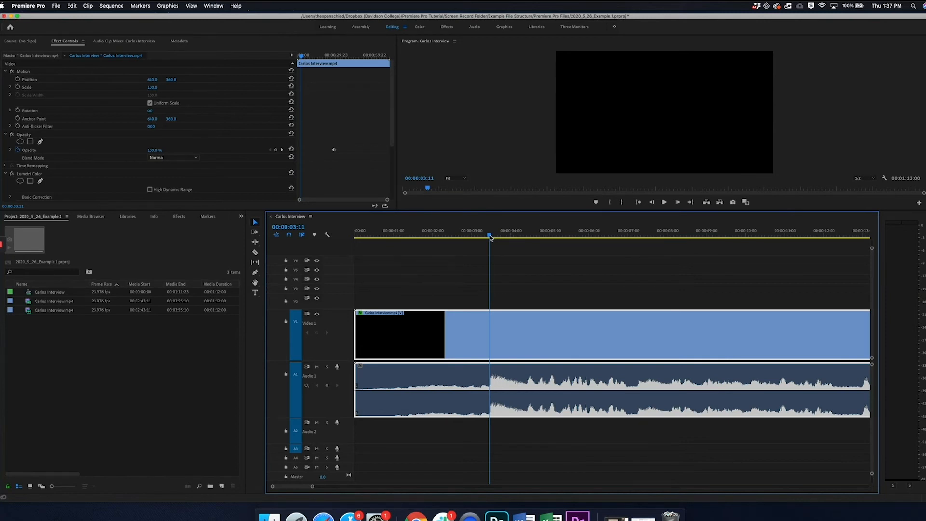
{"action": "key", "text": "c"}
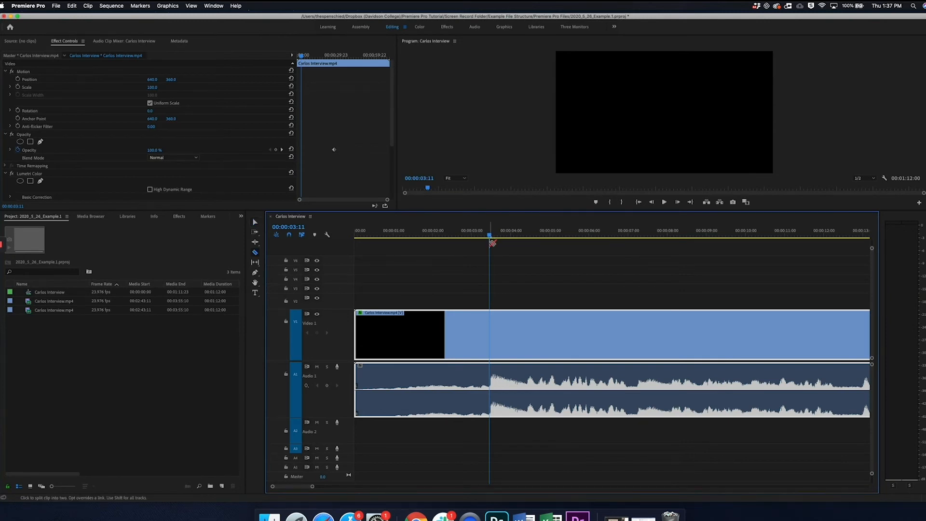
{"action": "left_click", "coordinate": [492, 369]}
{"action": "key", "text": "v"}
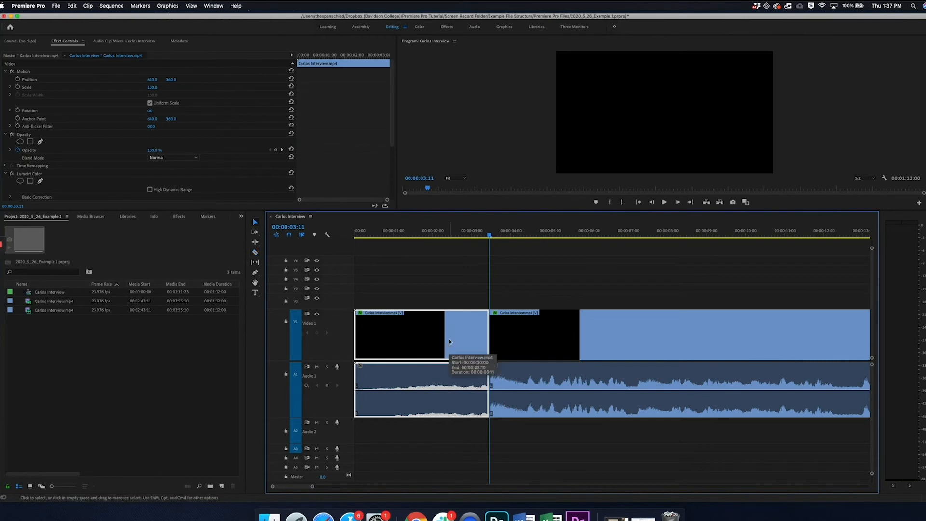
Step: Delete the opening section before the cut and ripple delete the gap it leaves
{"action": "left_click", "coordinate": [433, 322]}
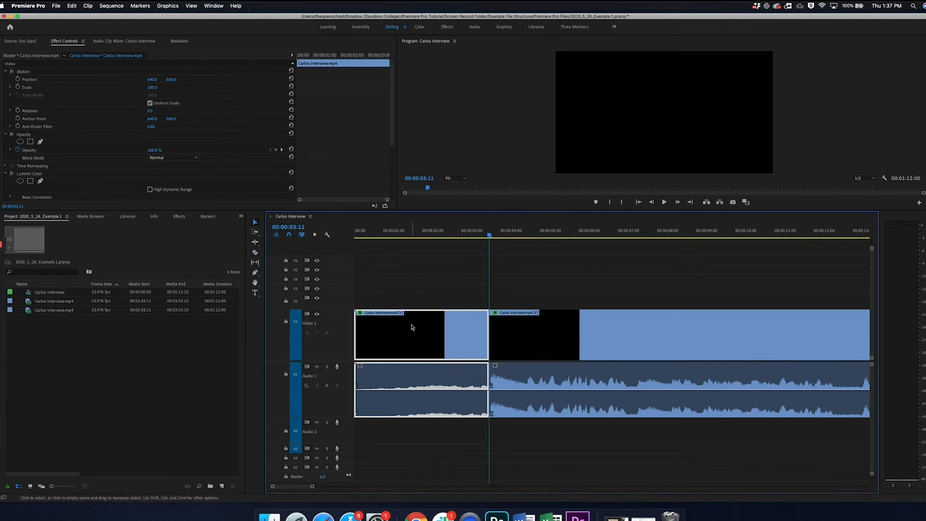
{"action": "key", "text": "Delete"}
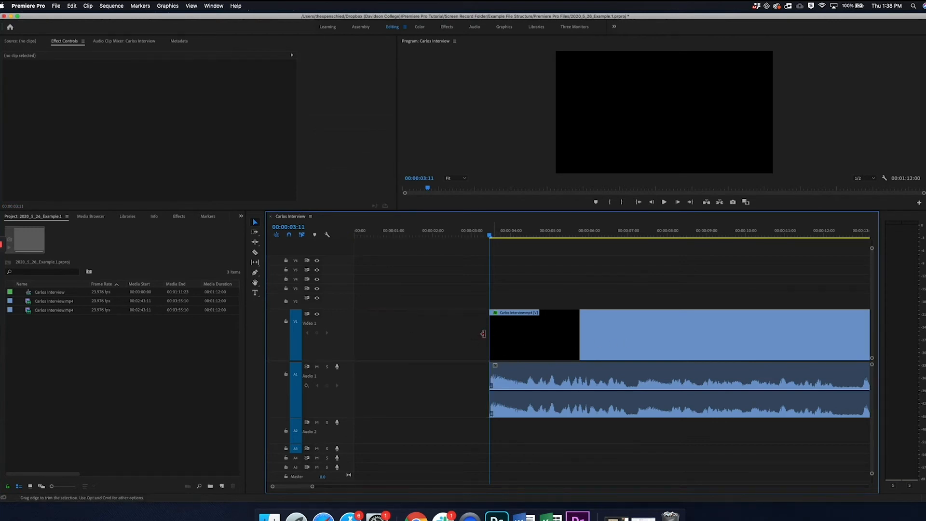
{"action": "left_click", "coordinate": [458, 334]}
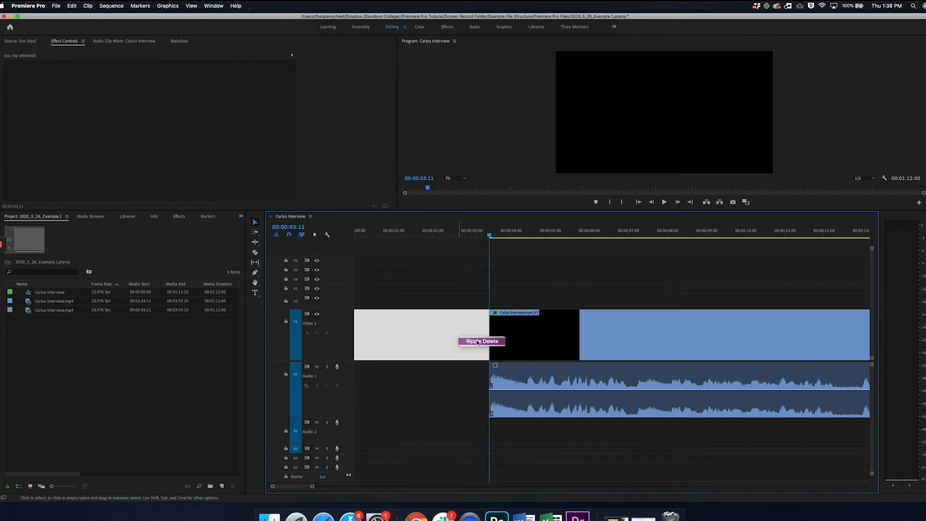
{"action": "key", "text": "Delete"}
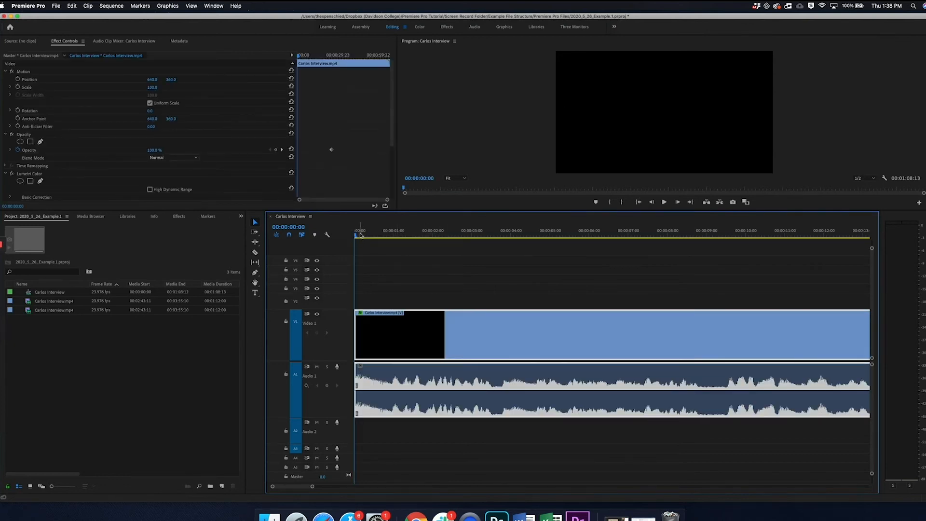
Step: Play the new opening up to 00:00:00:18, and undo the ripple delete, the deletion and the cut
{"action": "key", "text": "space"}
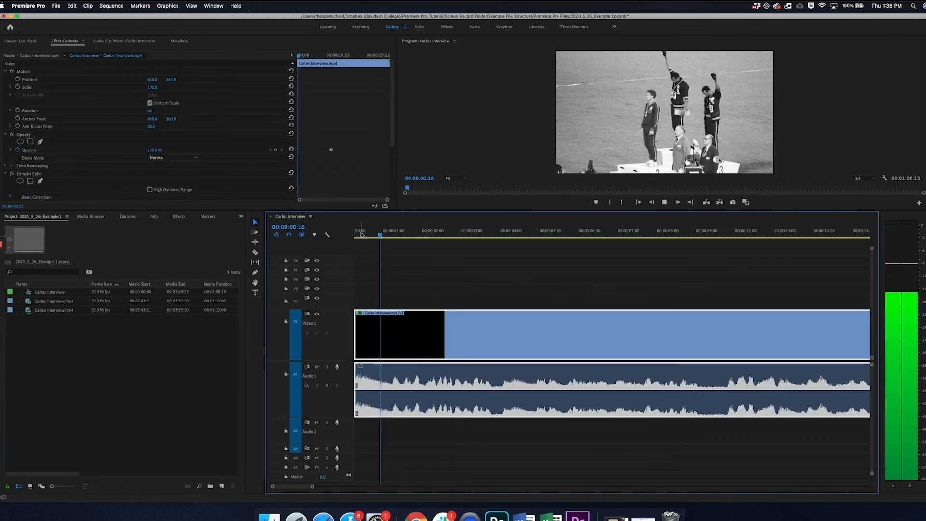
{"action": "key", "text": "space"}
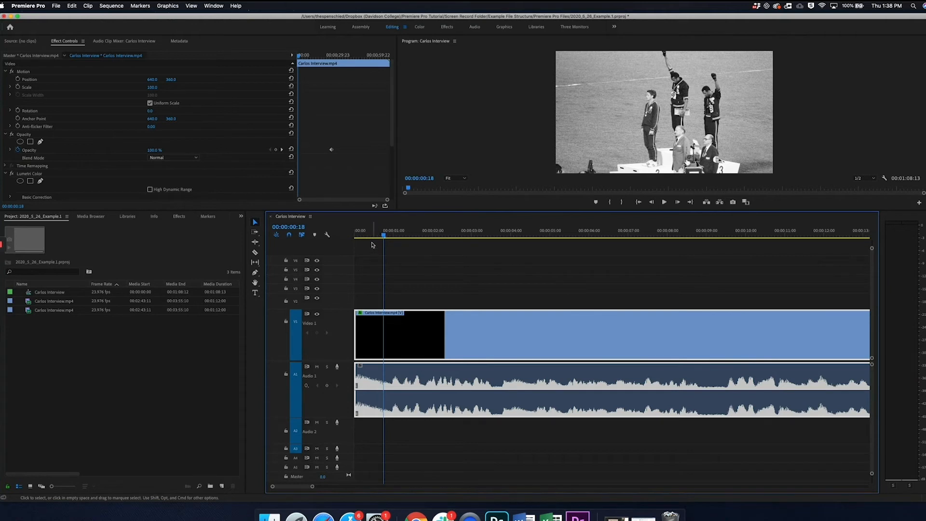
{"action": "left_click", "coordinate": [341, 232]}
{"action": "key", "text": "super+z"}
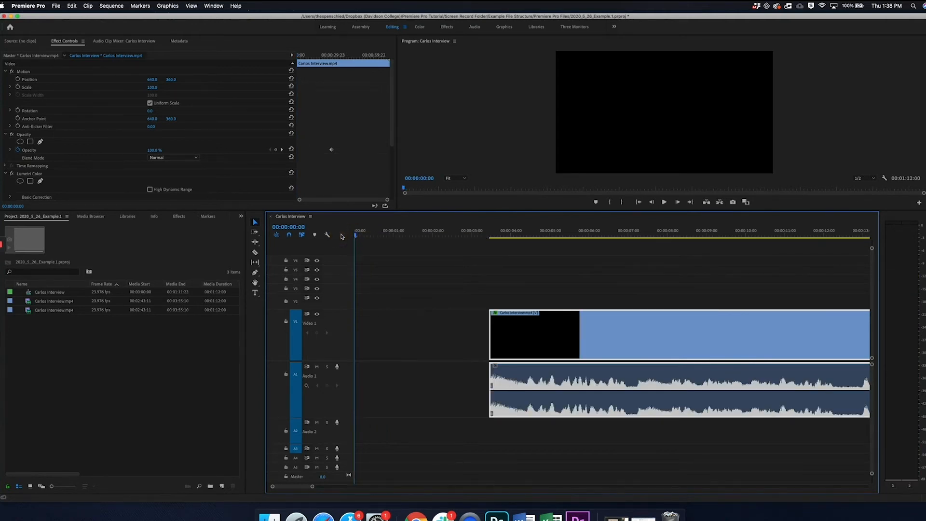
{"action": "key", "text": "super+shift+z"}
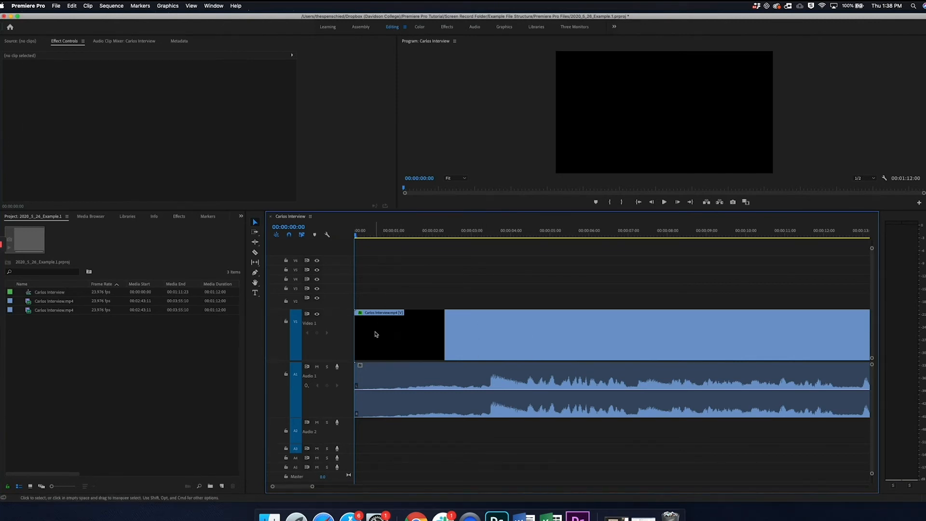
Step: Try trimming the linked clip's start to about 00:00:03:10, and restore its start to the beginning of the sequence
{"action": "left_click", "coordinate": [357, 319]}
{"action": "left_click_drag", "start_coordinate": [358, 324], "coordinate": [488, 339]}
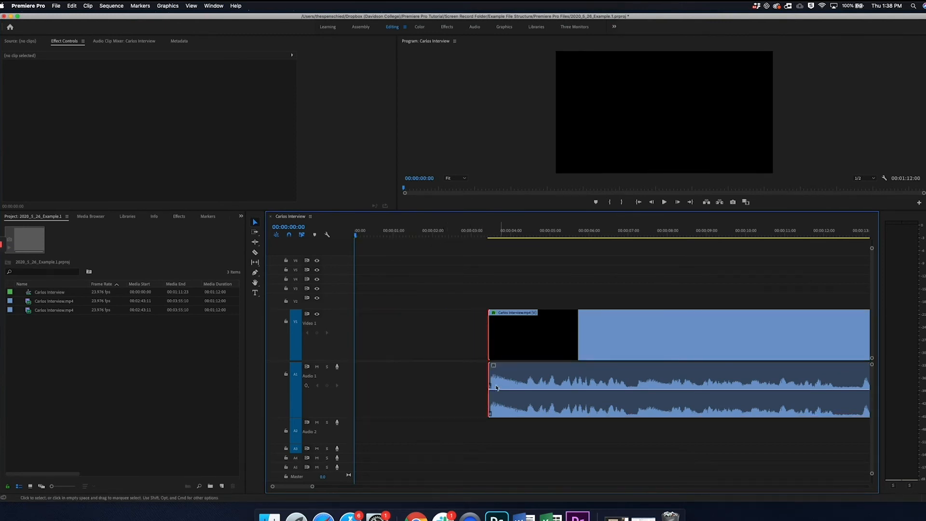
{"action": "left_click", "coordinate": [404, 355]}
{"action": "key", "text": "Delete"}
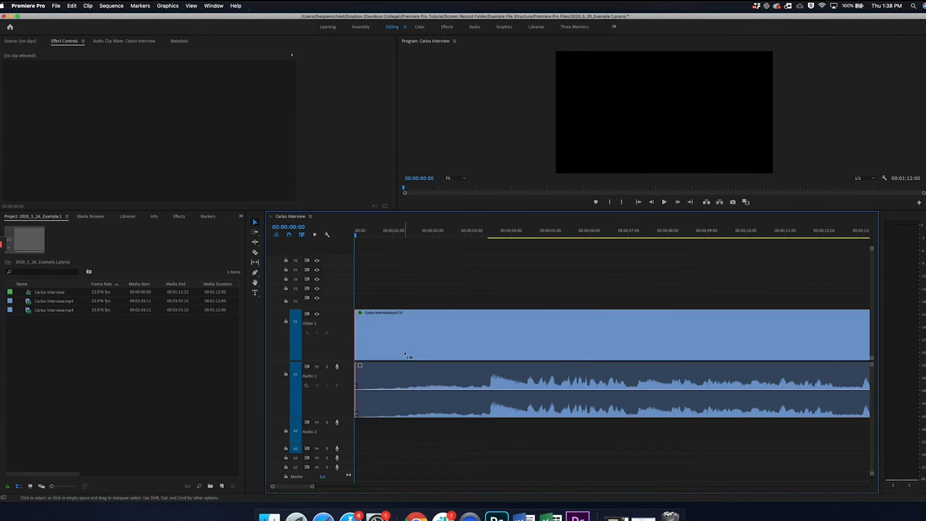
Step: Split the linked clip at 00:00:03:10 with the Razor tool and return to the Selection tool
{"action": "key", "text": "c"}
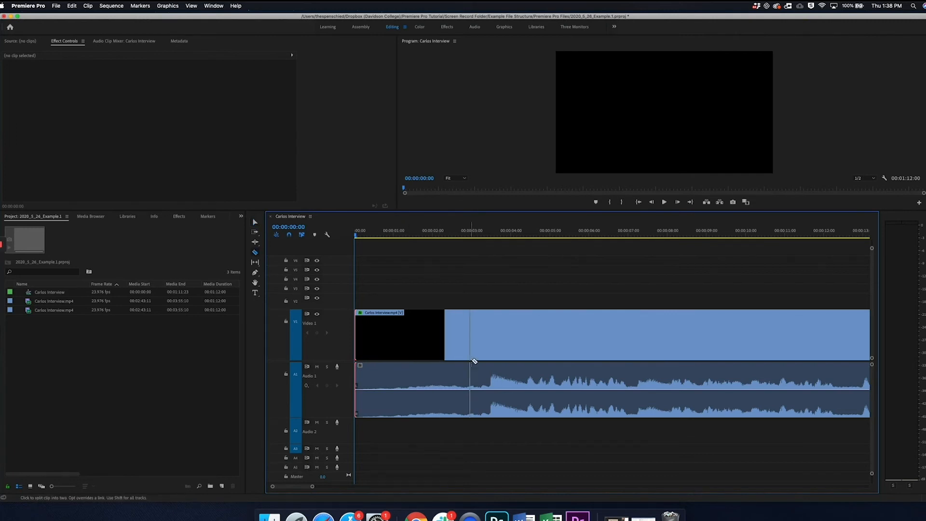
{"action": "left_click", "coordinate": [489, 346]}
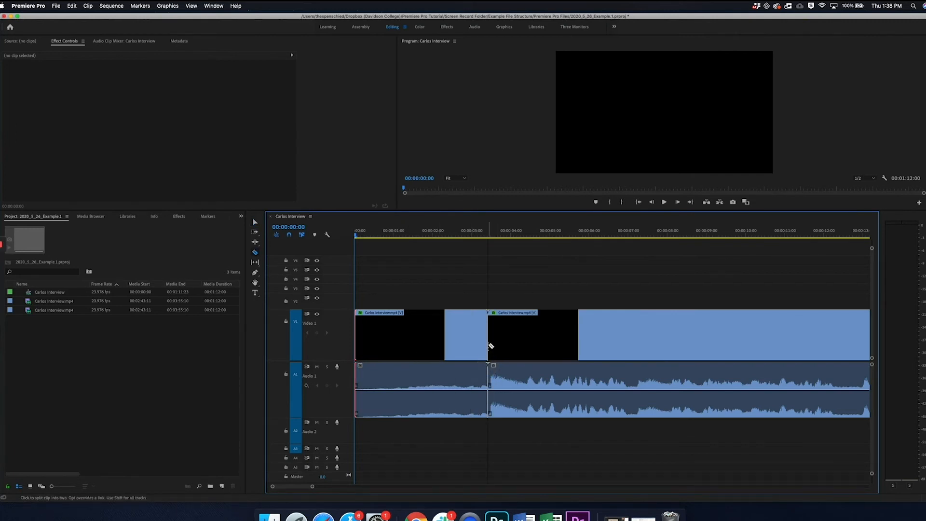
{"action": "key", "text": "v"}
Step: Try trimming the second clip's start to about 00:00:05 and the first clip's end to about 00:00:02, and undo both trims
{"action": "left_click_drag", "start_coordinate": [489, 337], "coordinate": [554, 337]}
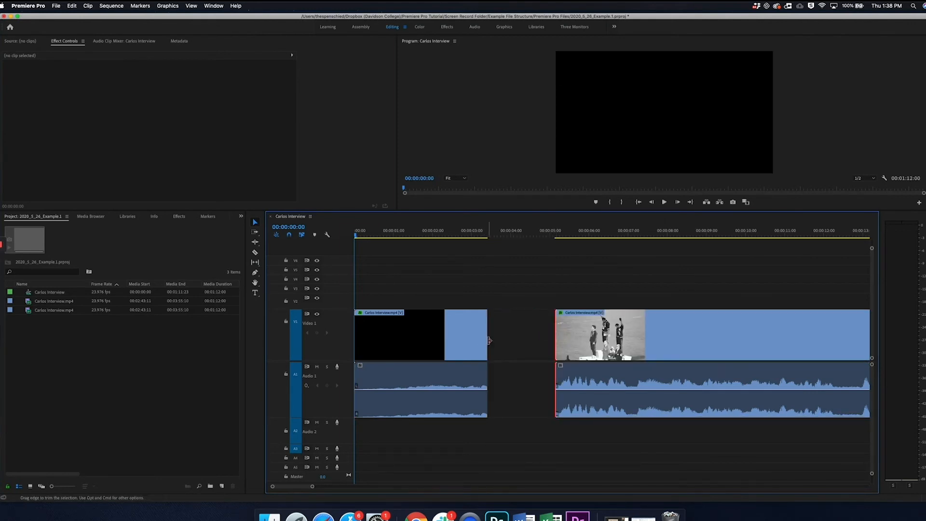
{"action": "left_click_drag", "start_coordinate": [488, 340], "coordinate": [431, 343]}
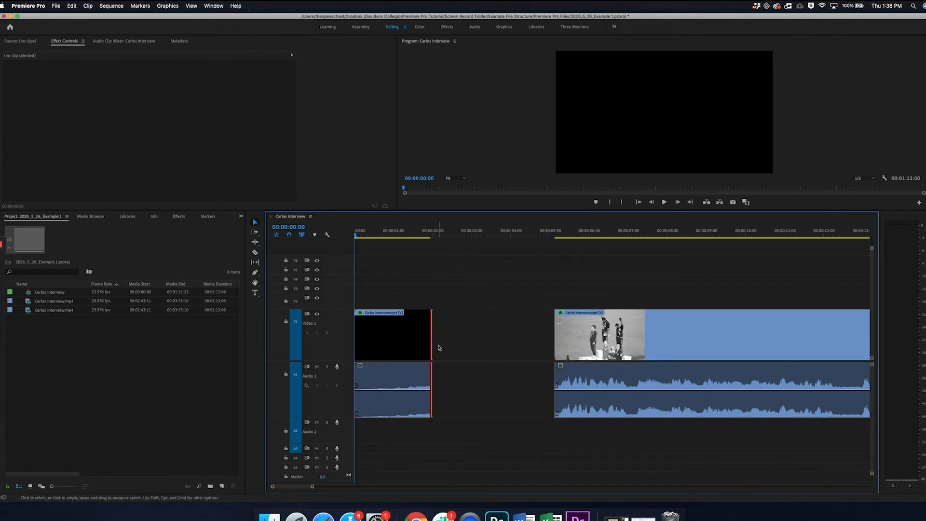
{"action": "key", "text": "super+z"}
{"action": "key", "text": "super+z"}
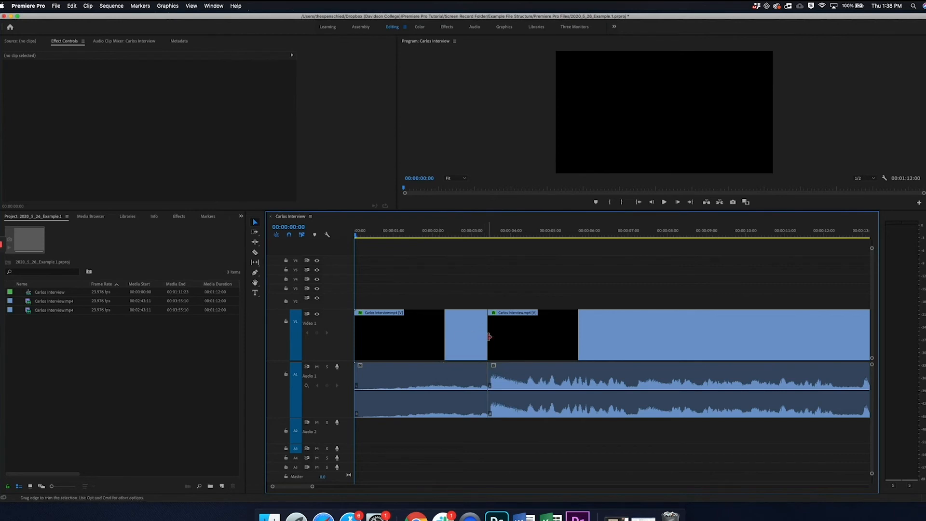
Step: Try moving the second clip to the sequence start in place of the opening section, and undo the move
{"action": "left_click_drag", "start_coordinate": [407, 295], "coordinate": [431, 402]}
{"action": "left_click", "coordinate": [529, 290]}
{"action": "left_click", "coordinate": [556, 384]}
{"action": "left_click_drag", "start_coordinate": [577, 344], "coordinate": [433, 353]}
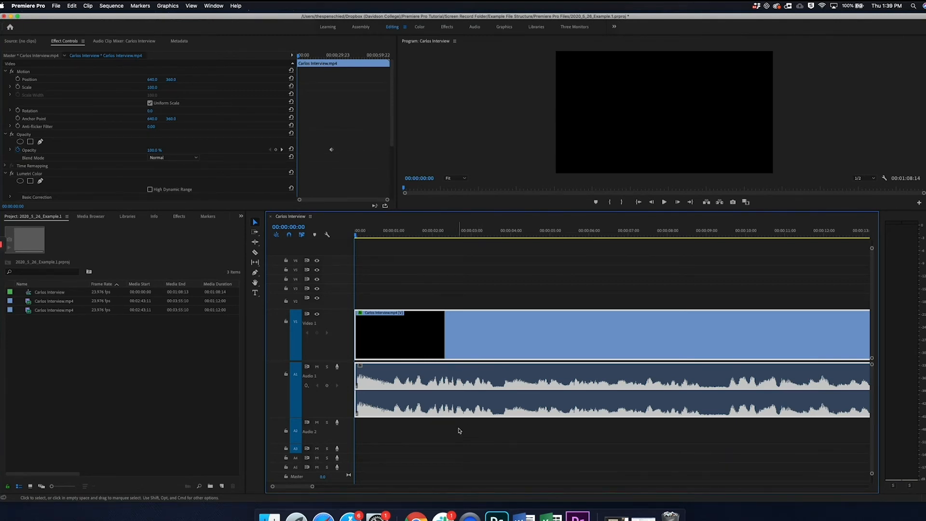
{"action": "key", "text": "super+z"}
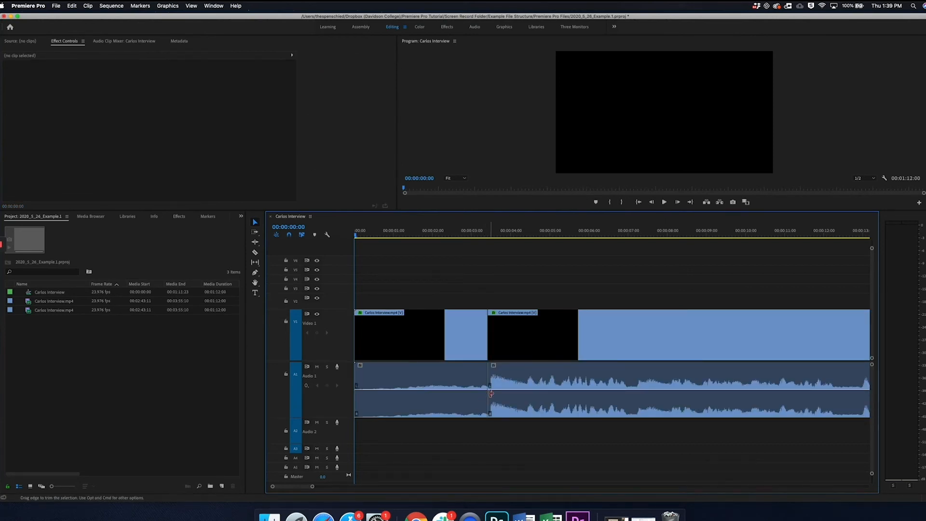
Step: Apply the default video and audio transitions at the cut at 00:00:03:10
{"action": "right_click", "coordinate": [489, 326]}
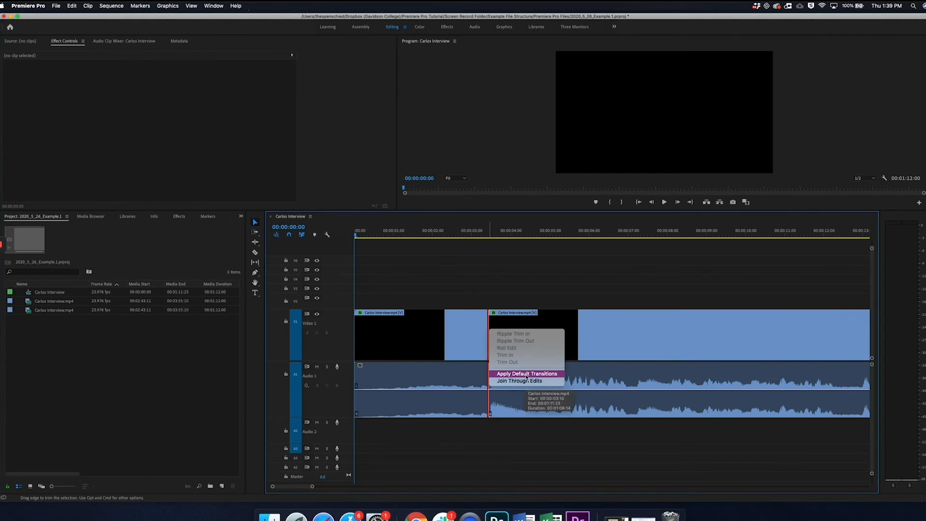
{"action": "left_click", "coordinate": [527, 374]}
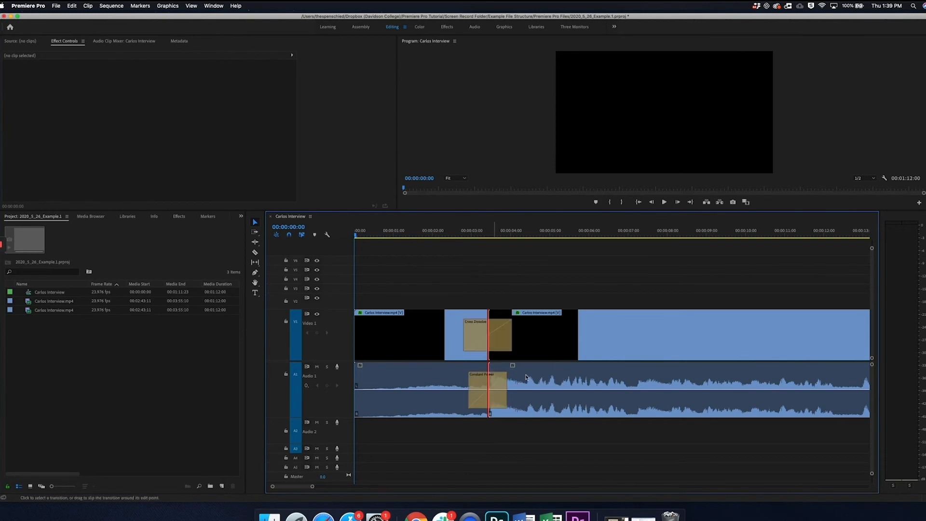
Step: Try deleting the Cross Dissolve at the cut at 00:00:03:10, undo the deletion, and try lengthening the transition from its start edge
{"action": "left_click", "coordinate": [481, 386]}
{"action": "left_click", "coordinate": [484, 331]}
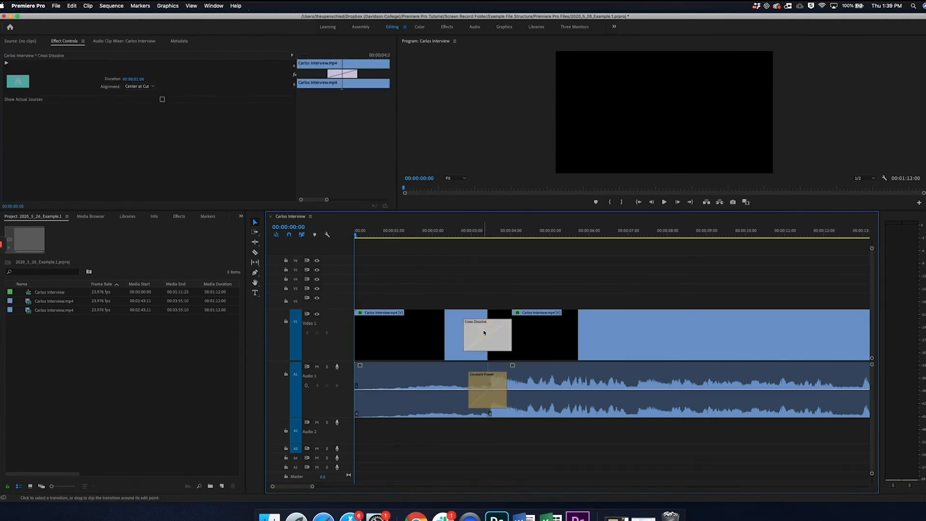
{"action": "key", "text": "Delete"}
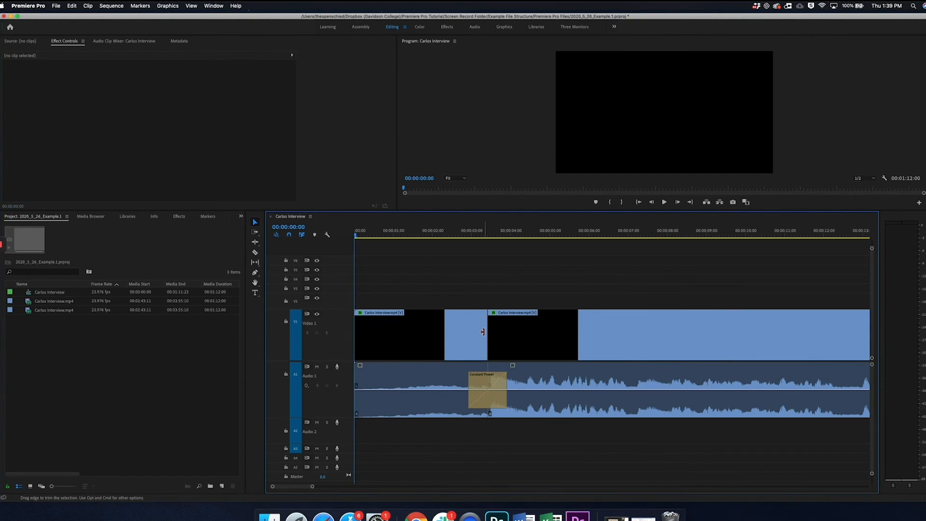
{"action": "key", "text": "super+z"}
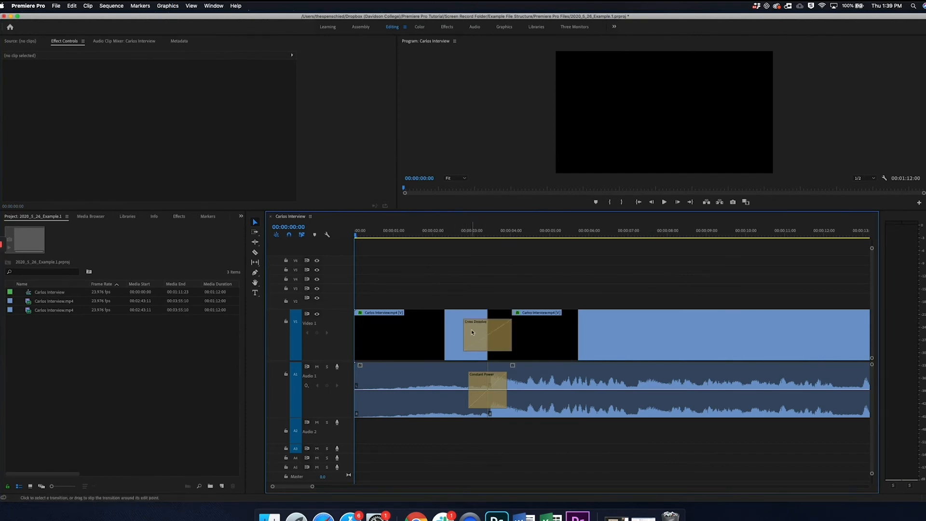
{"action": "left_click_drag", "start_coordinate": [468, 331], "coordinate": [381, 326]}
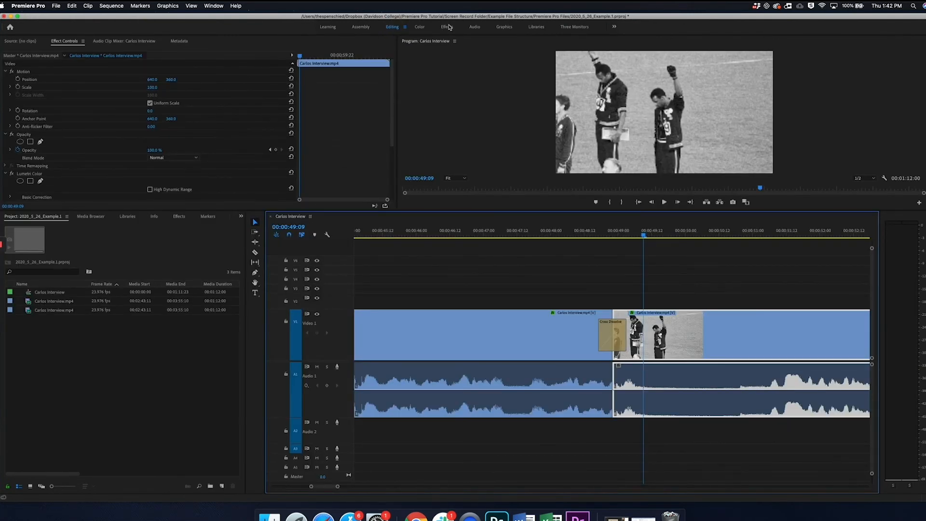
Step: Switch to the Effects workspace and expand the Wipe, Slide and Page Peel groups under Video Transitions
{"action": "left_click", "coordinate": [447, 27]}
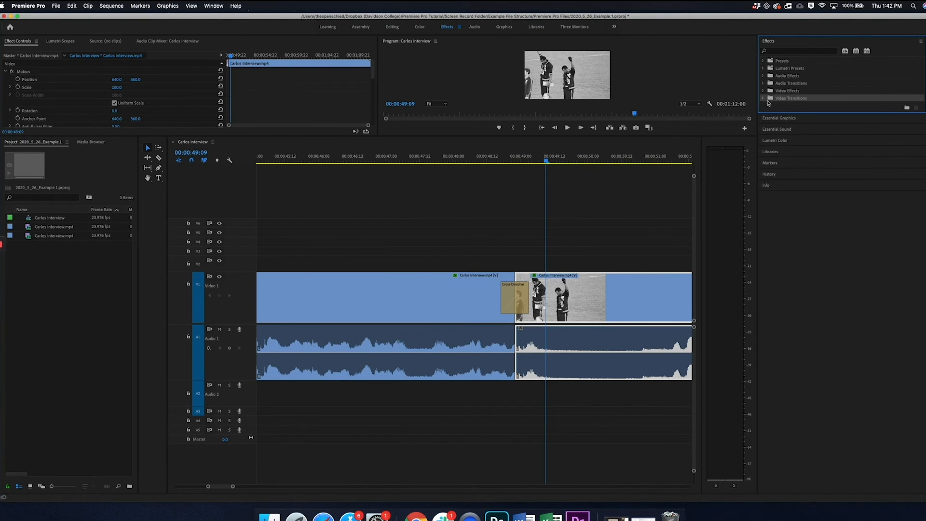
{"action": "left_click", "coordinate": [763, 99]}
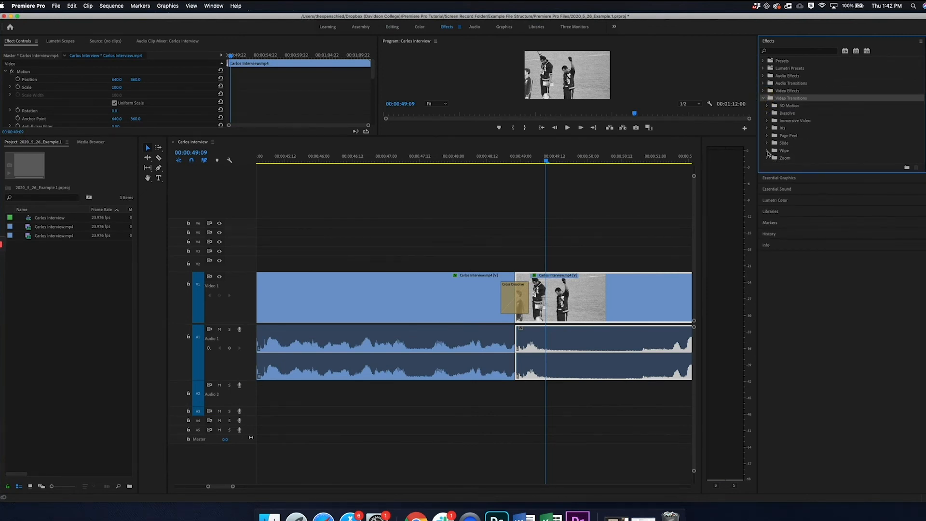
{"action": "left_click", "coordinate": [766, 151]}
{"action": "left_click", "coordinate": [768, 144]}
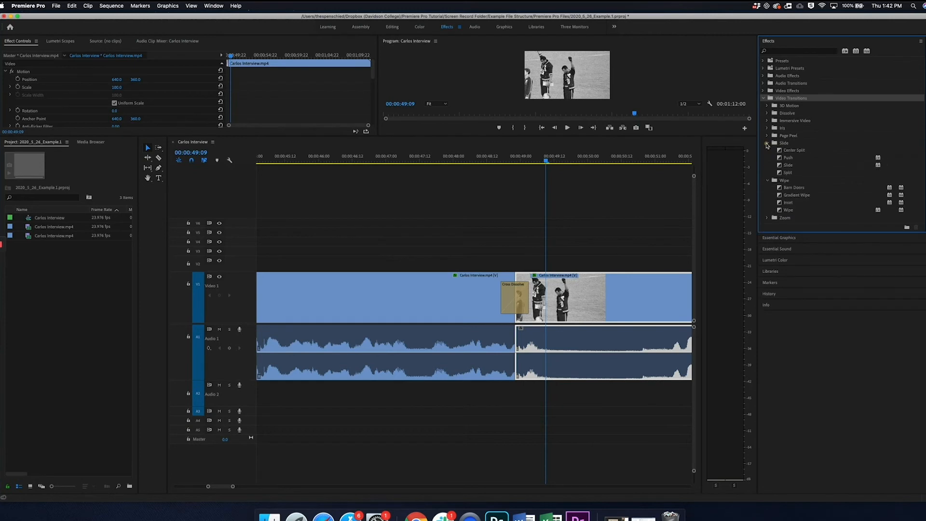
{"action": "left_click", "coordinate": [766, 135]}
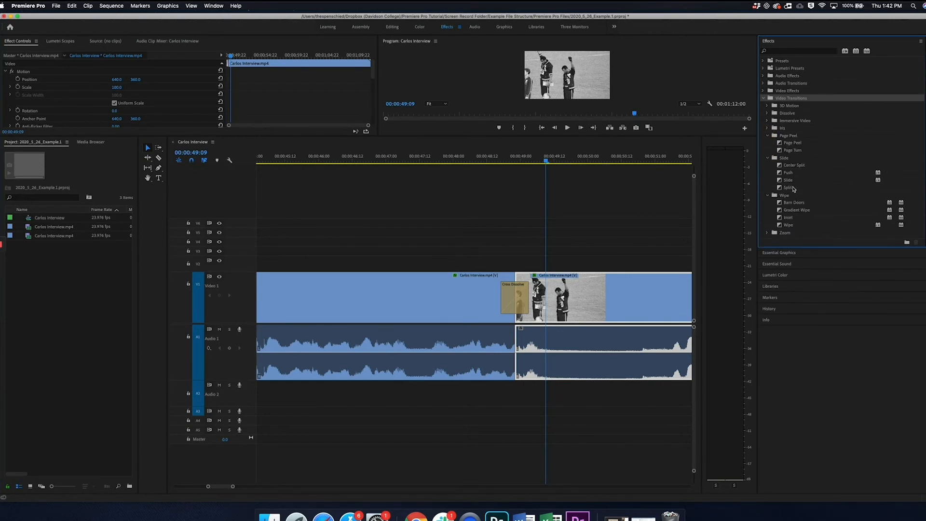
Step: Try the Slide transition on the cut at 00:00:48:22, and undo until the cut carries no video transition
{"action": "left_click_drag", "start_coordinate": [789, 181], "coordinate": [517, 296]}
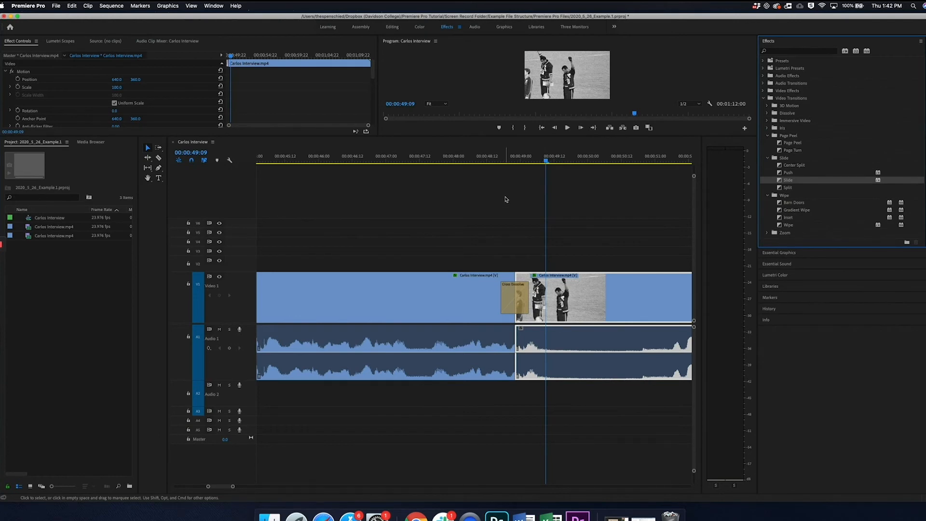
{"action": "key", "text": "super+z"}
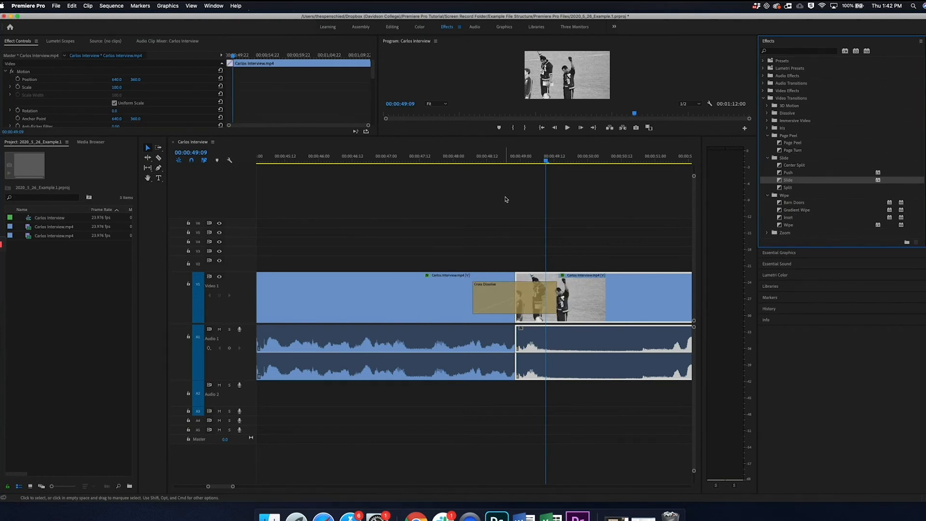
{"action": "key", "text": "super+z"}
{"action": "key", "text": "super+z"}
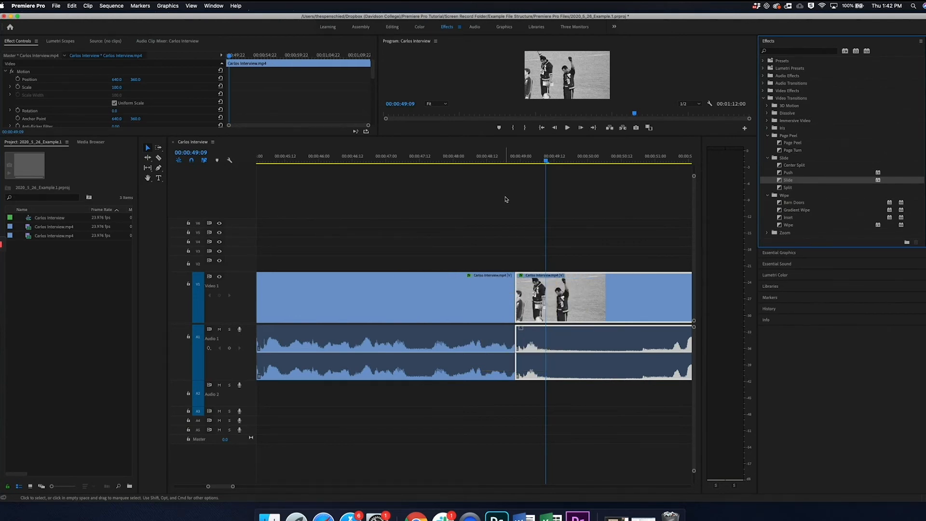
Step: Apply the default transitions at the cut at 00:00:48:22 and delete the video Cross Dissolve
{"action": "left_click", "coordinate": [512, 358]}
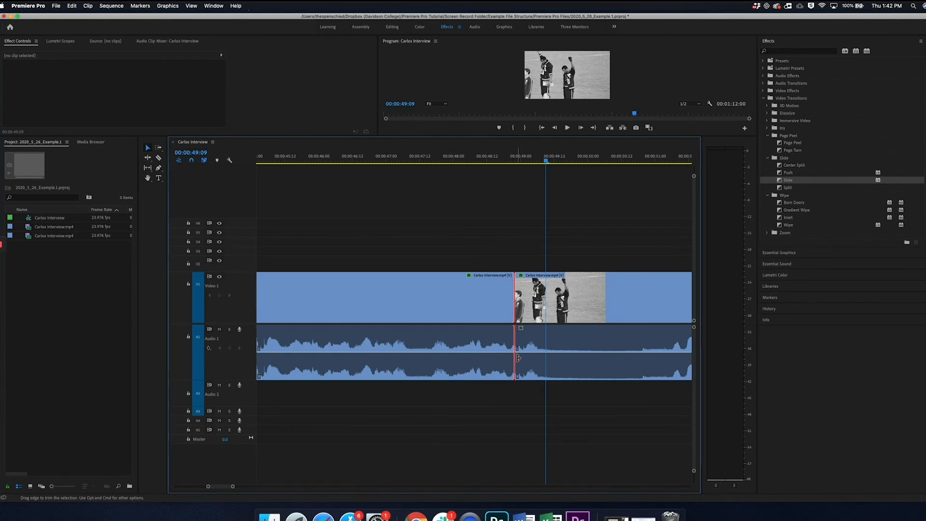
{"action": "right_click", "coordinate": [513, 357]}
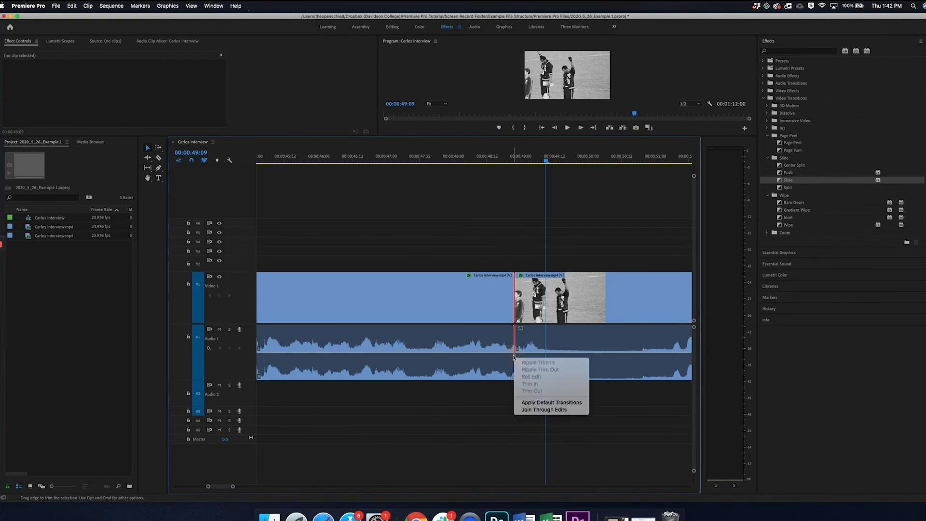
{"action": "left_click", "coordinate": [537, 402]}
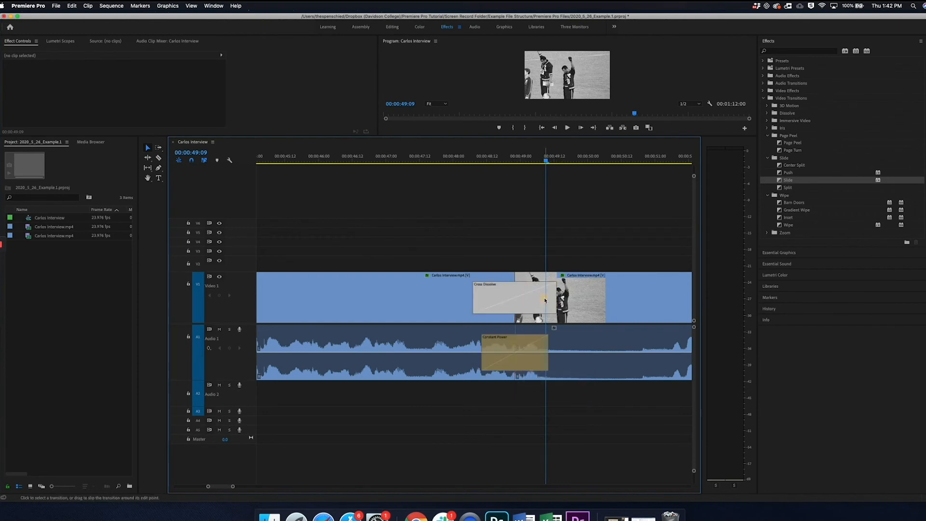
{"action": "left_click", "coordinate": [545, 300]}
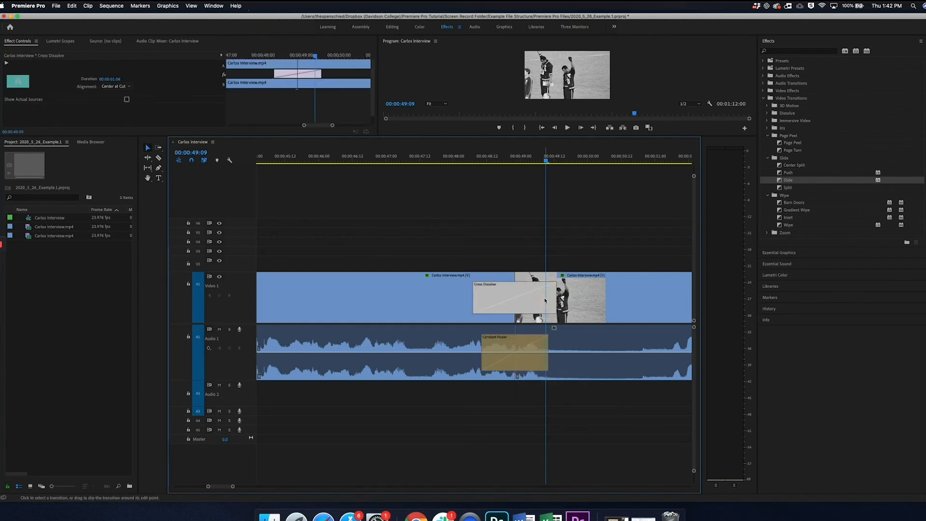
{"action": "key", "text": "Delete"}
Step: Shorten the Constant Power audio transition at the cut to 00:00:00:02, and delete it
{"action": "left_click", "coordinate": [520, 161]}
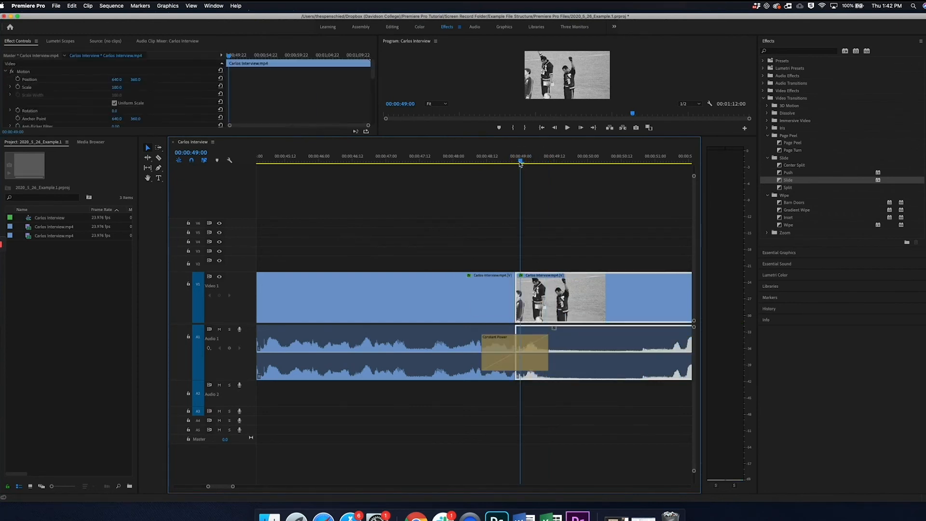
{"action": "key", "text": "equal"}
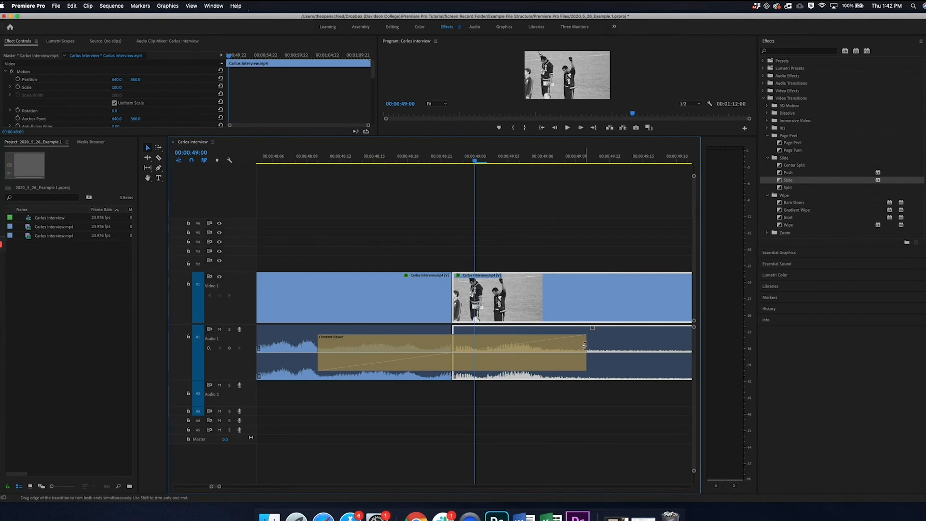
{"action": "left_click_drag", "start_coordinate": [585, 345], "coordinate": [377, 347]}
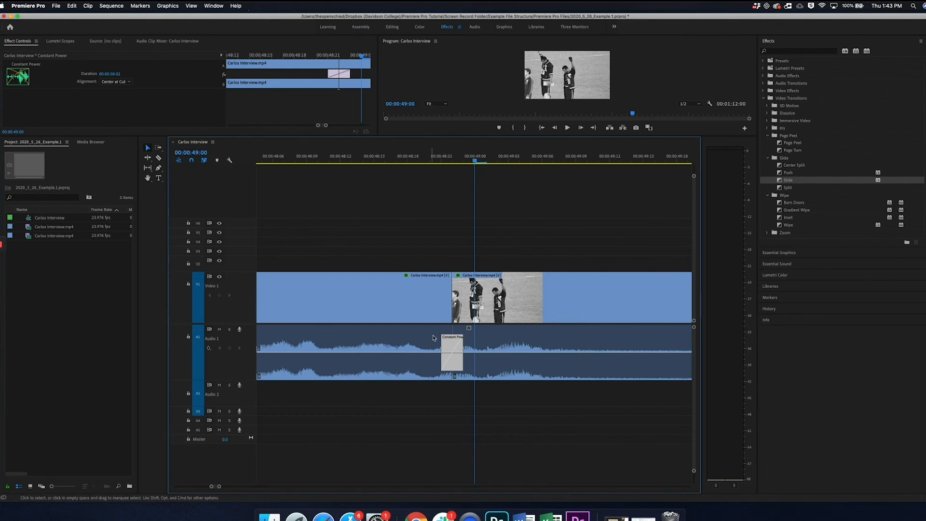
{"action": "key", "text": "Delete"}
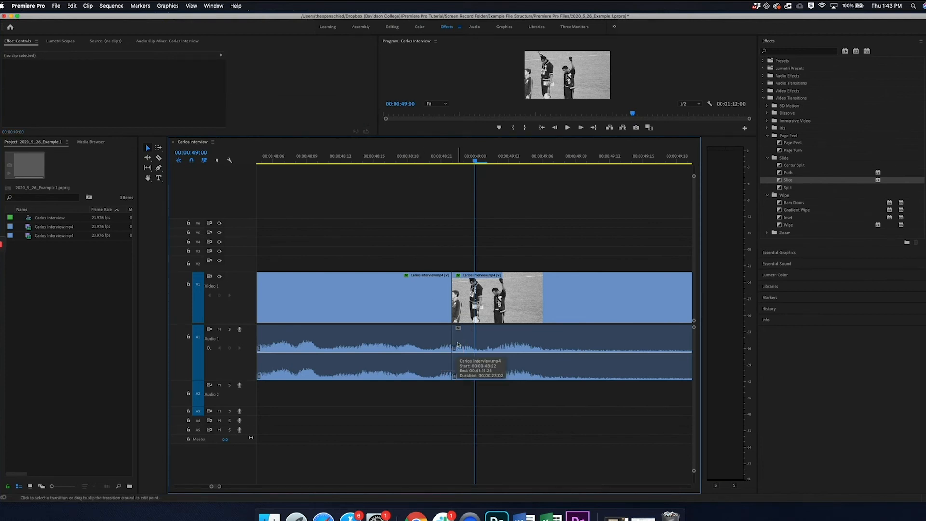
Step: Undo the transition and cut edits back to a single uncut interview clip
{"action": "key", "text": "super+z"}
{"action": "key", "text": "super+z"}
{"action": "key", "text": "super+z"}
{"action": "key", "text": "super+z"}
Step: Unlink the video and audio of the full interview clip
{"action": "key", "text": "minus"}
{"action": "key", "text": "minus"}
{"action": "key", "text": "minus"}
{"action": "key", "text": "minus"}
{"action": "key", "text": "minus"}
{"action": "key", "text": "minus"}
{"action": "key", "text": "minus"}
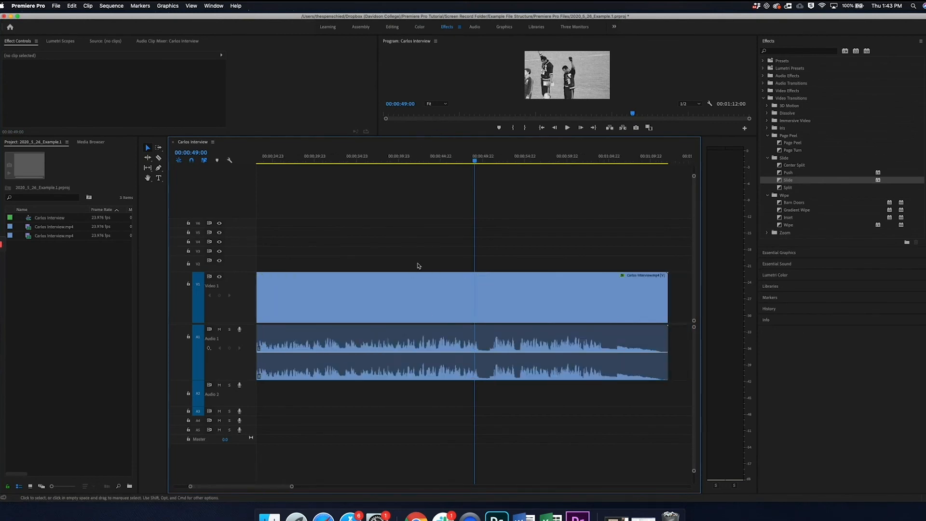
{"action": "key", "text": "equal"}
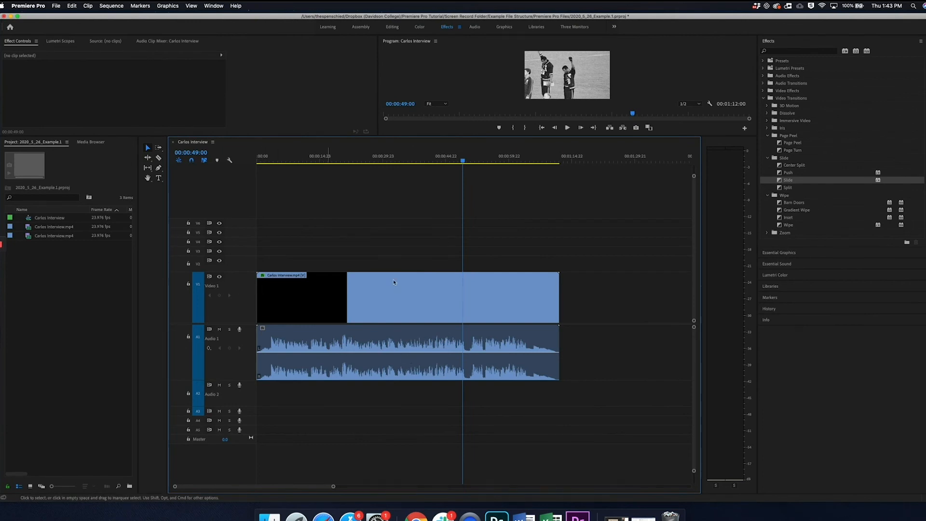
{"action": "left_click_drag", "start_coordinate": [554, 285], "coordinate": [545, 285]}
{"action": "right_click", "coordinate": [552, 283]}
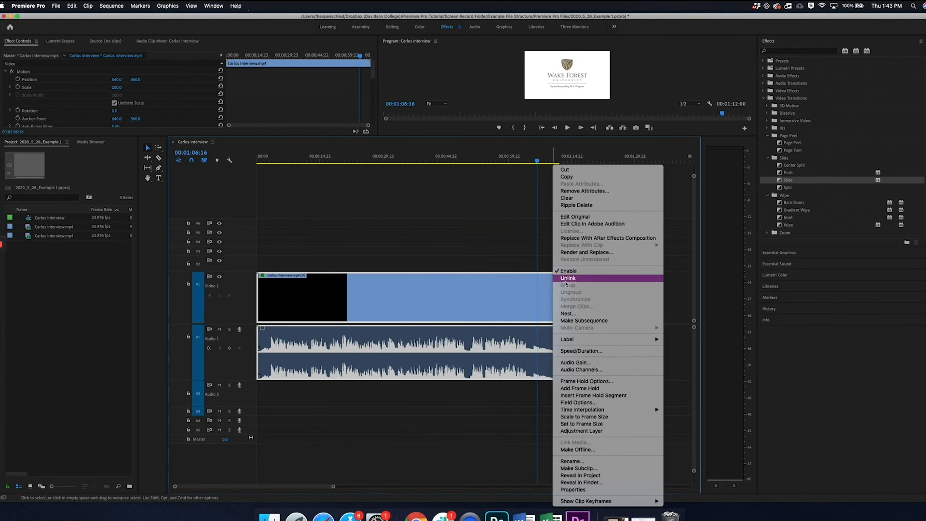
{"action": "left_click", "coordinate": [568, 283]}
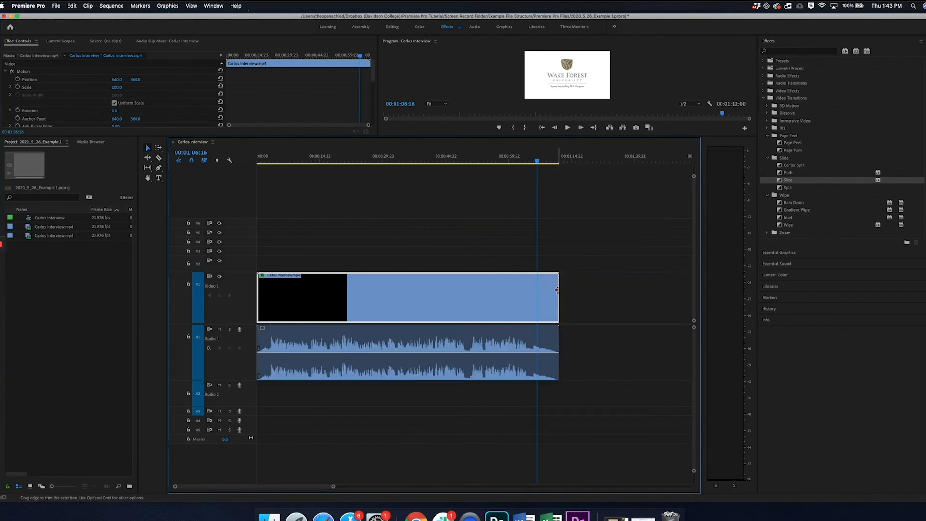
Step: Trim the video's end to about 00:01:06:11 and the audio's end to 00:01:08:19
{"action": "key", "text": "="}
{"action": "key", "text": "="}
{"action": "left_click", "coordinate": [497, 158]}
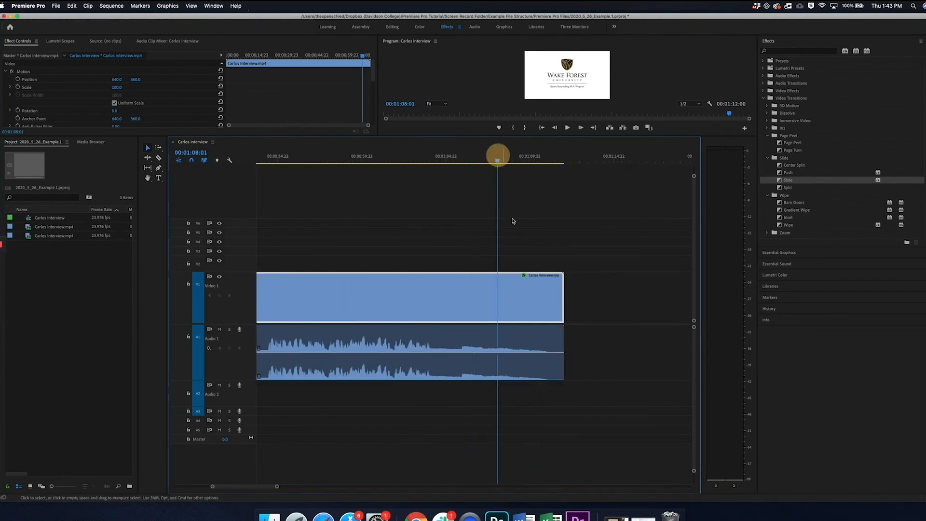
{"action": "left_click_drag", "start_coordinate": [562, 288], "coordinate": [496, 290]}
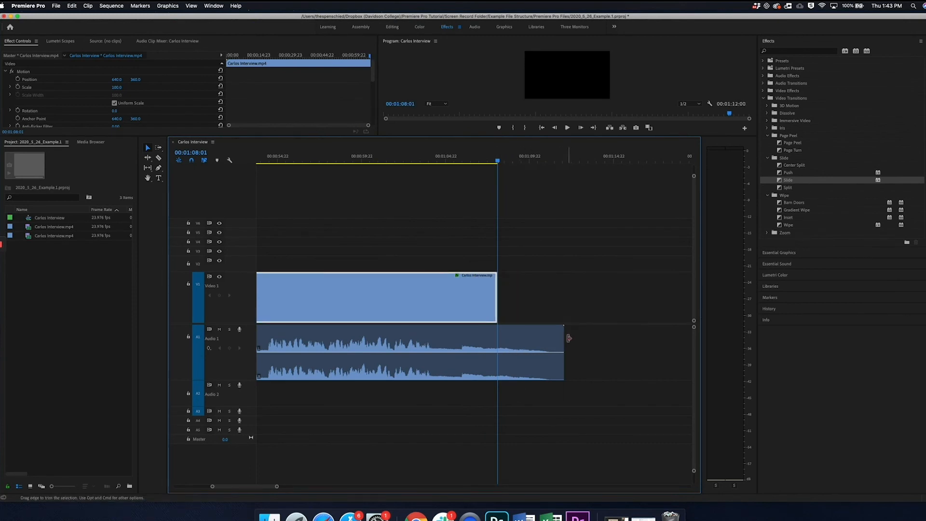
{"action": "left_click", "coordinate": [458, 155]}
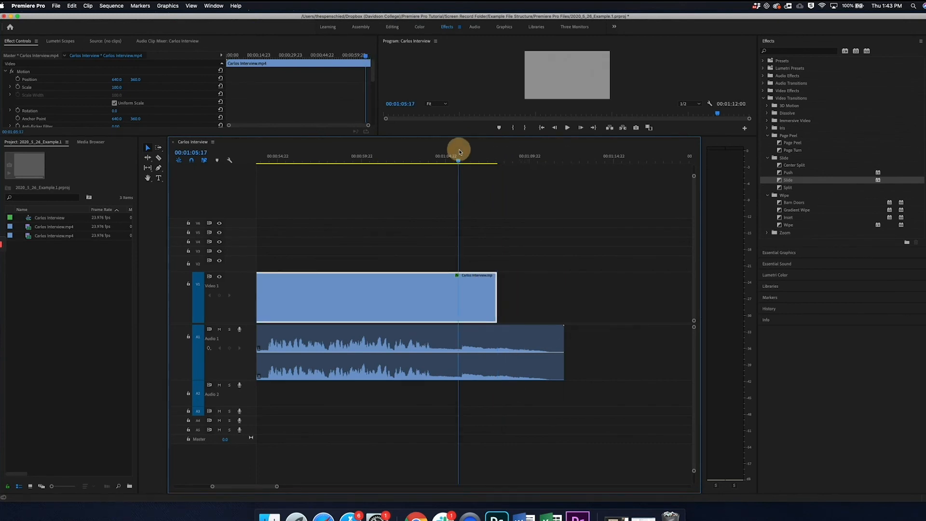
{"action": "left_click_drag", "start_coordinate": [496, 299], "coordinate": [471, 302]}
{"action": "left_click_drag", "start_coordinate": [562, 344], "coordinate": [510, 344]}
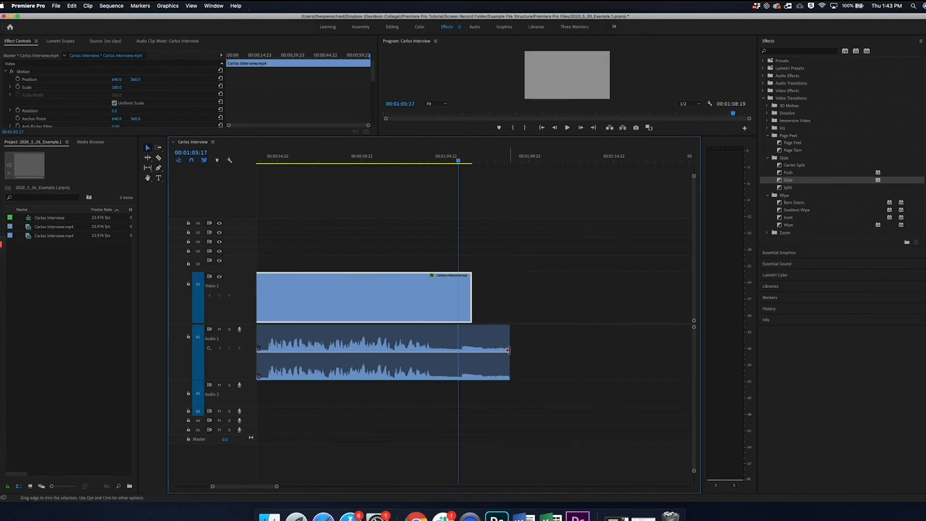
Step: Play back the closing logo section and extend the video's end to 00:01:08:01
{"action": "left_click", "coordinate": [504, 159]}
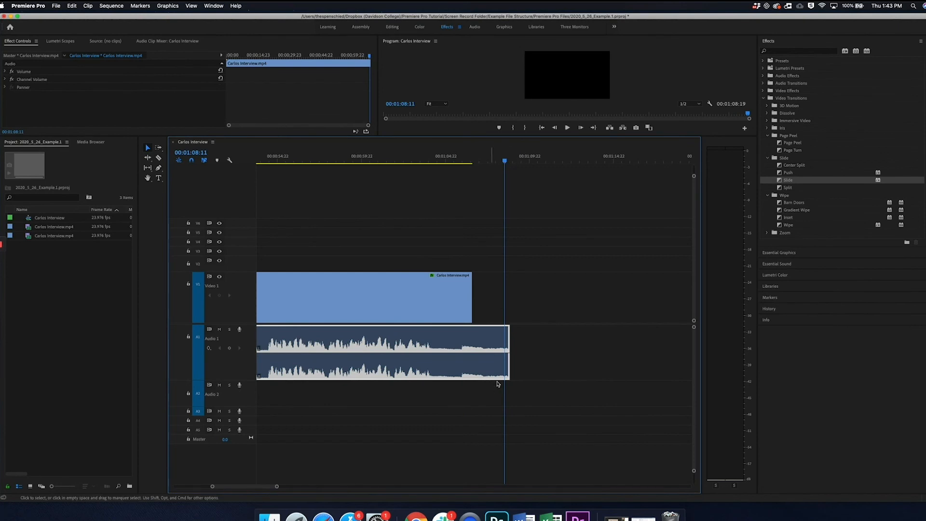
{"action": "left_click", "coordinate": [468, 158]}
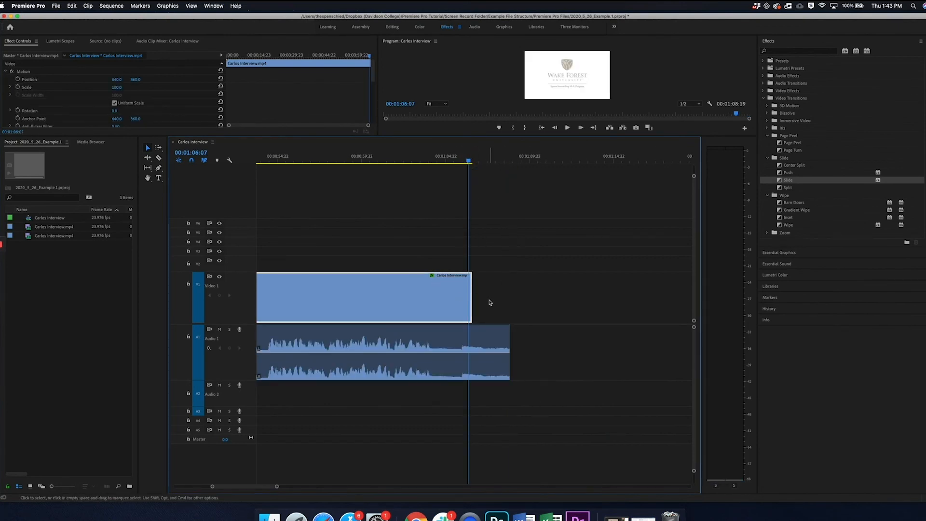
{"action": "key", "text": "space"}
{"action": "left_click", "coordinate": [479, 331]}
{"action": "left_click_drag", "start_coordinate": [472, 298], "coordinate": [484, 299]}
{"action": "left_click", "coordinate": [464, 158]}
{"action": "key", "text": "space"}
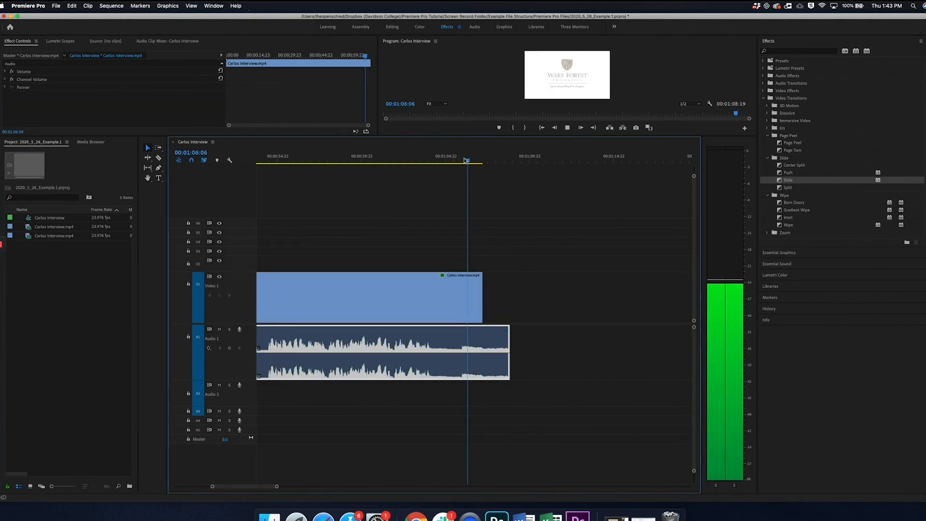
{"action": "key", "text": "space"}
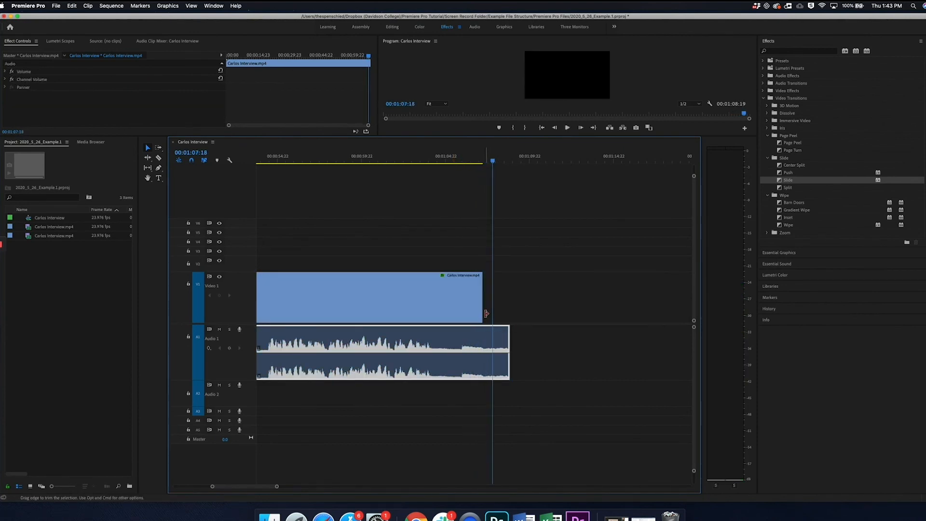
{"action": "left_click_drag", "start_coordinate": [484, 312], "coordinate": [497, 310]}
{"action": "key", "text": "space"}
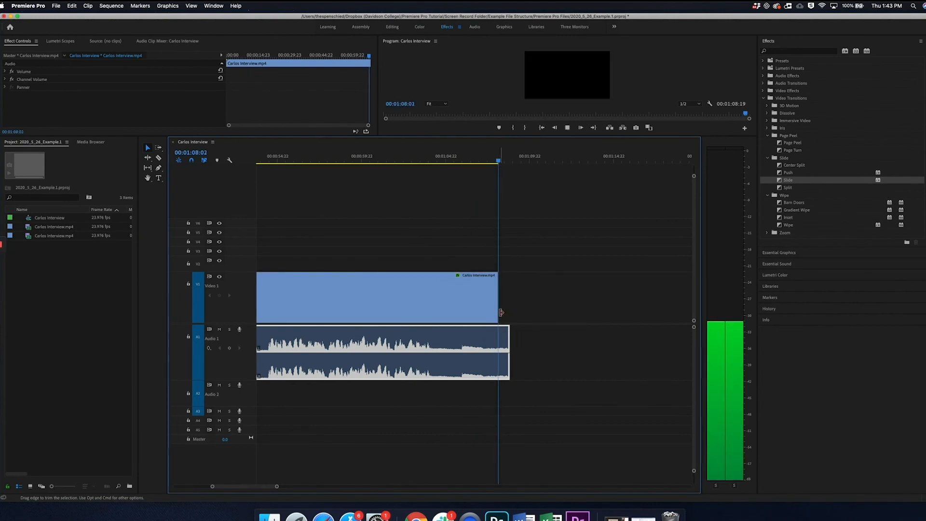
{"action": "key", "text": "space"}
Step: Apply default transitions to the ends of the video and audio, and lengthen the audio's Constant Power fade to 00:00:02:18
{"action": "right_click", "coordinate": [494, 303]}
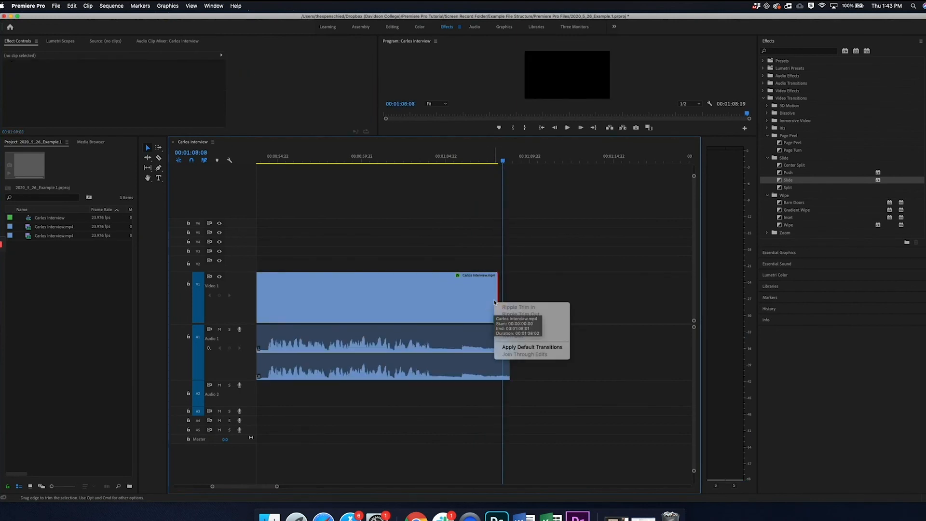
{"action": "left_click", "coordinate": [514, 348]}
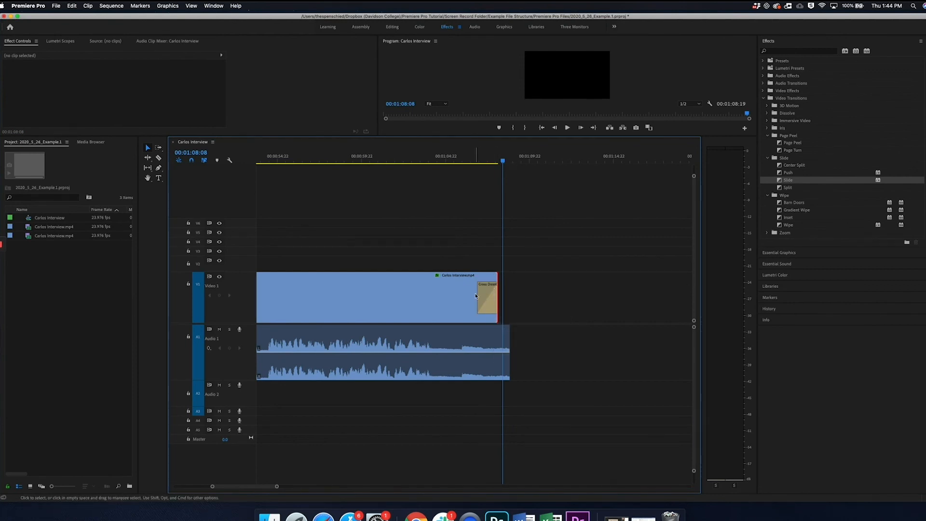
{"action": "right_click", "coordinate": [509, 336]}
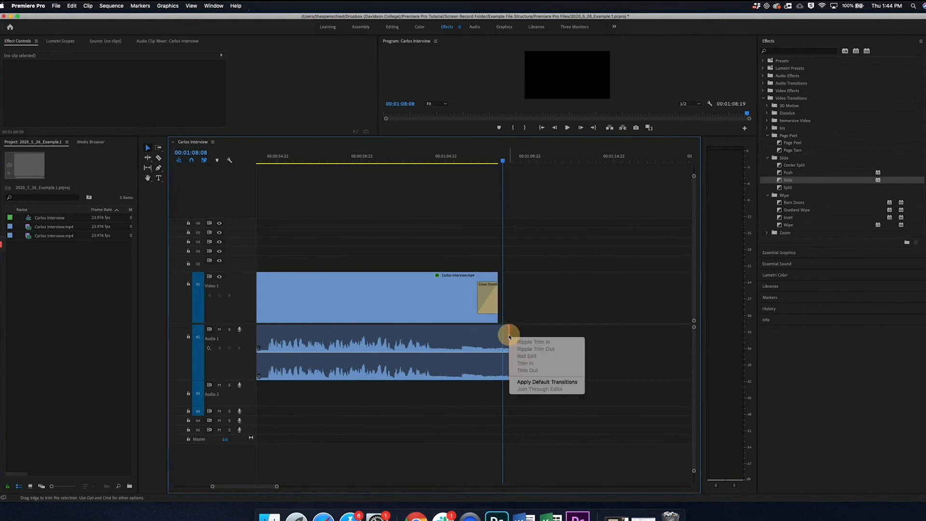
{"action": "left_click", "coordinate": [525, 382]}
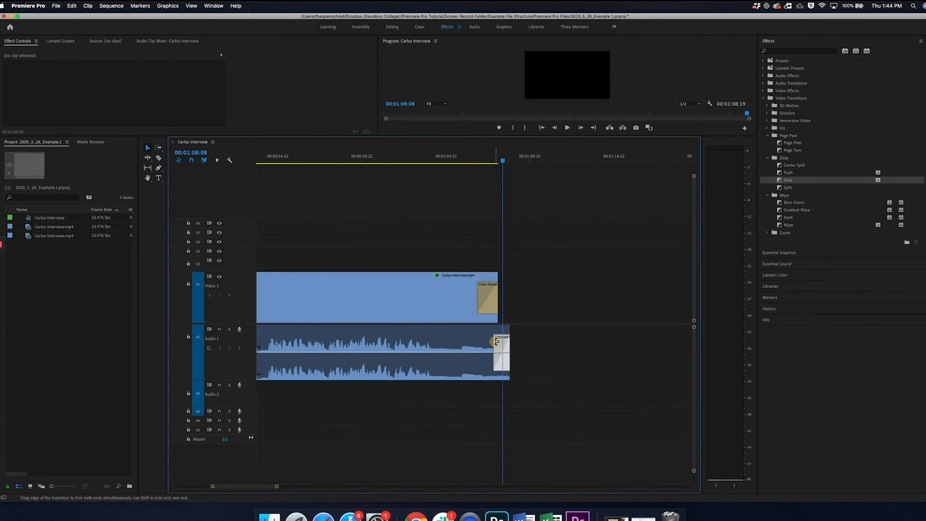
{"action": "left_click_drag", "start_coordinate": [497, 341], "coordinate": [470, 341]}
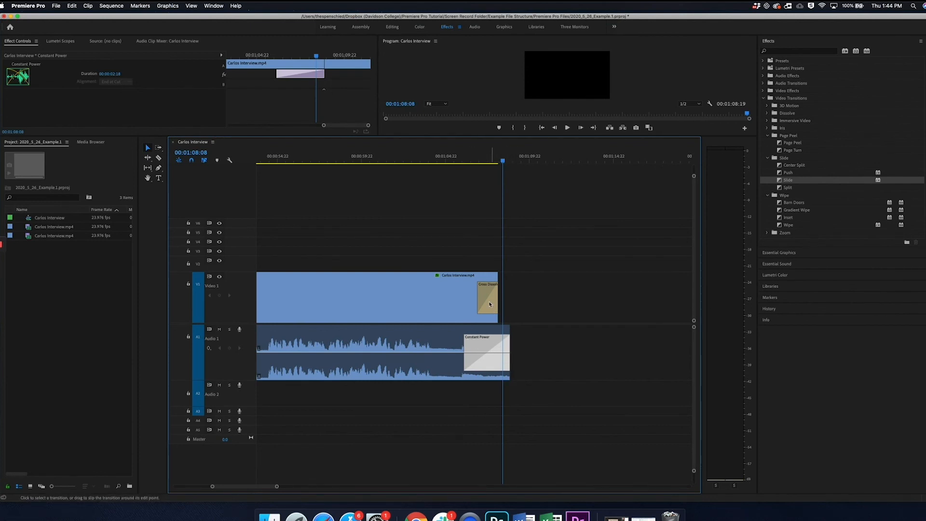
Step: Play back the ending with its fades from 00:01:05:22, and play the opening of the interview sequence
{"action": "left_click", "coordinate": [462, 161]}
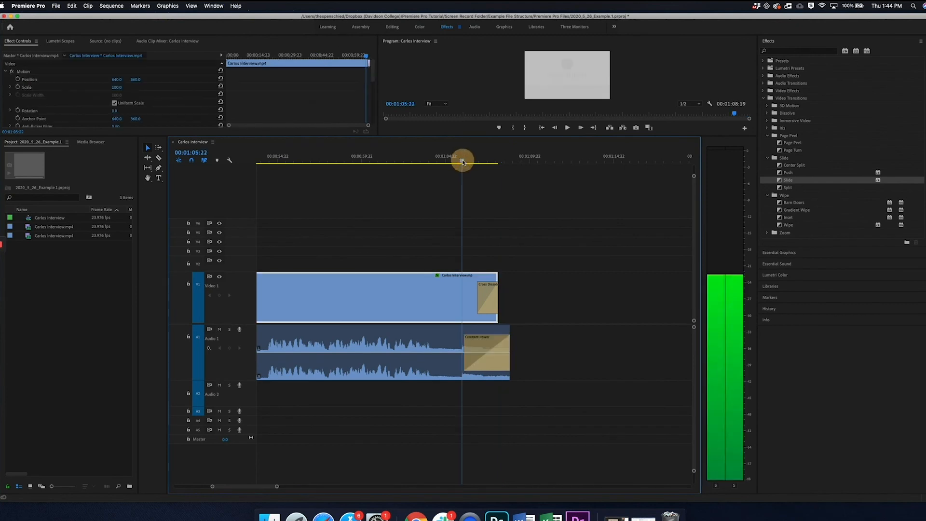
{"action": "key", "text": "space"}
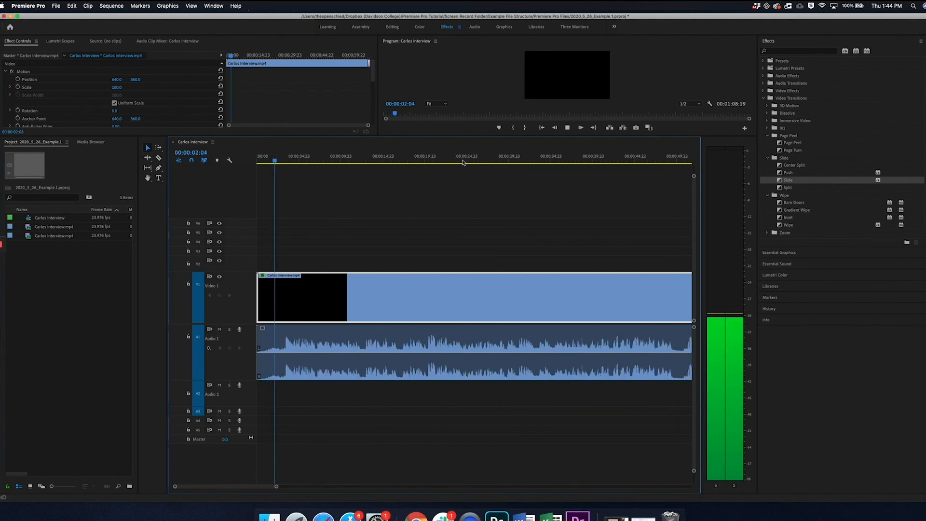
{"action": "key", "text": "space"}
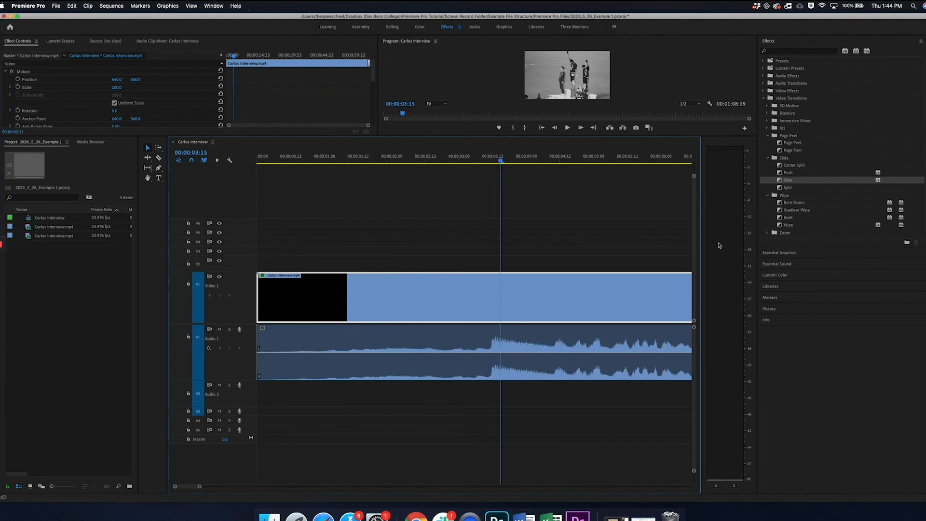
Step: Switch to the Editing workspace and adjust the interview audio clip's gain by 15 dB
{"action": "left_click", "coordinate": [392, 28]}
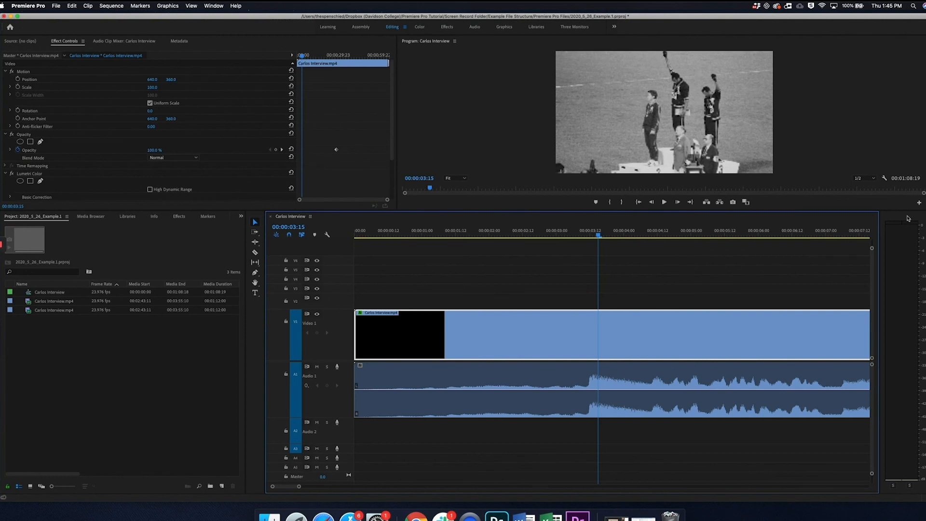
{"action": "left_click", "coordinate": [605, 377]}
{"action": "right_click", "coordinate": [605, 377]}
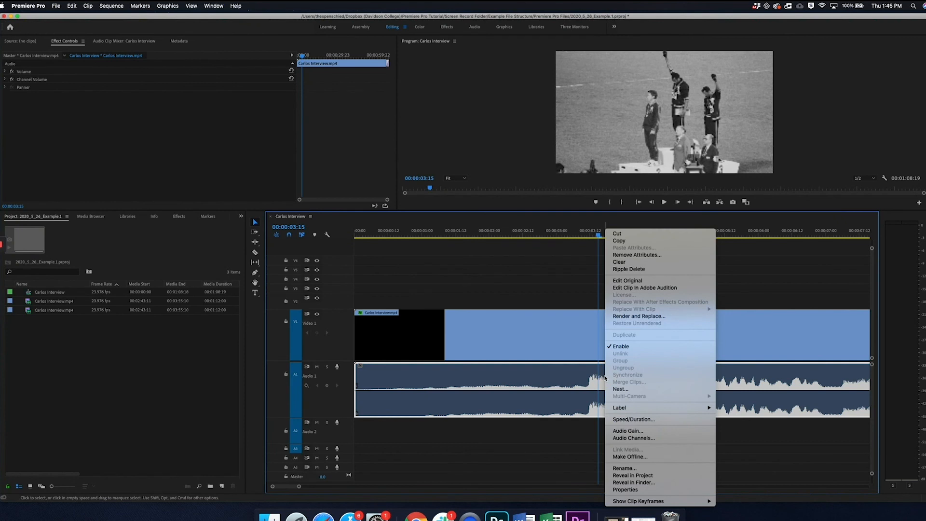
{"action": "left_click", "coordinate": [621, 431]}
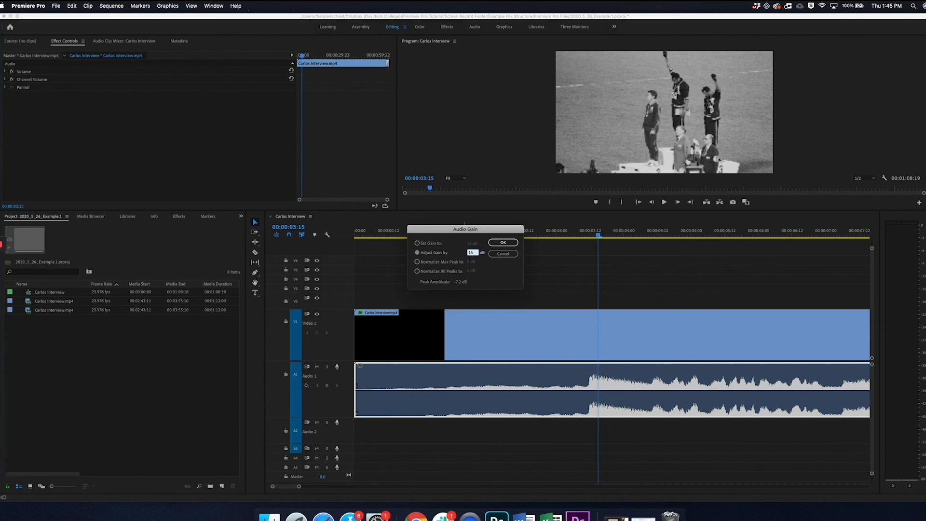
{"action": "key", "text": "Return"}
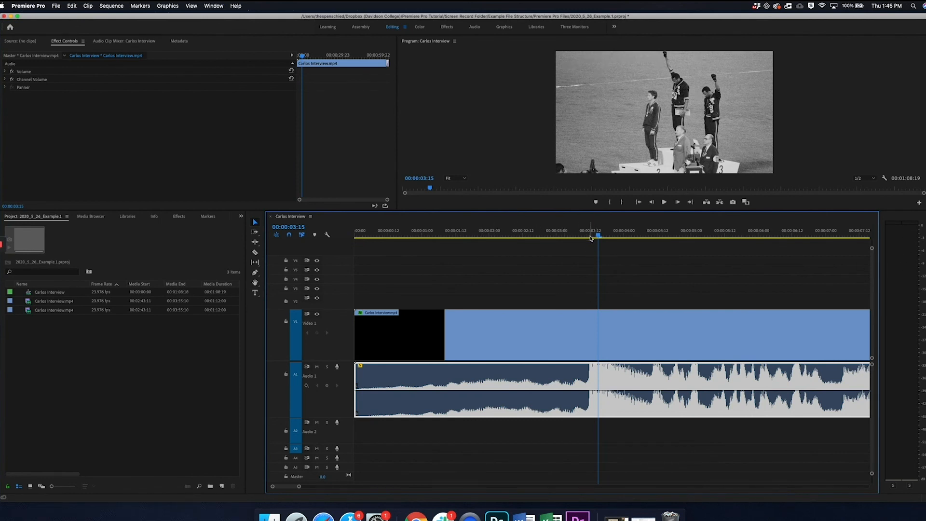
Step: Play back the boosted audio from about 00:00:03 to check its level on the audio meters
{"action": "left_click", "coordinate": [573, 235]}
{"action": "key", "text": "space"}
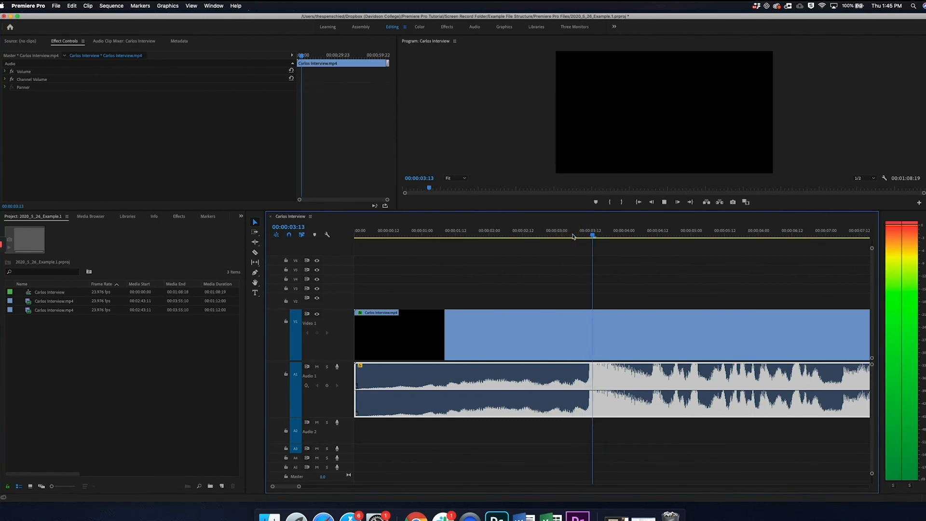
{"action": "key", "text": "space"}
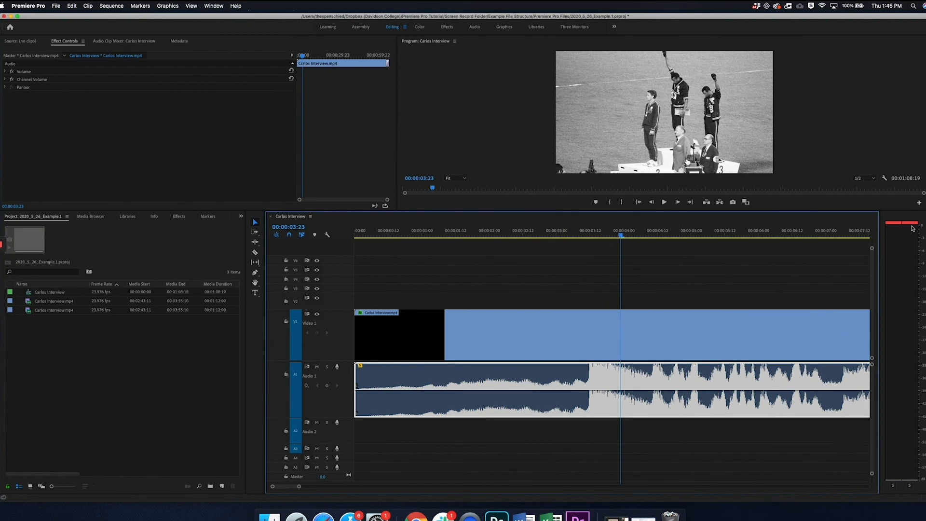
Step: Adjust the interview audio clip's gain by -15 dB
{"action": "right_click", "coordinate": [657, 376]}
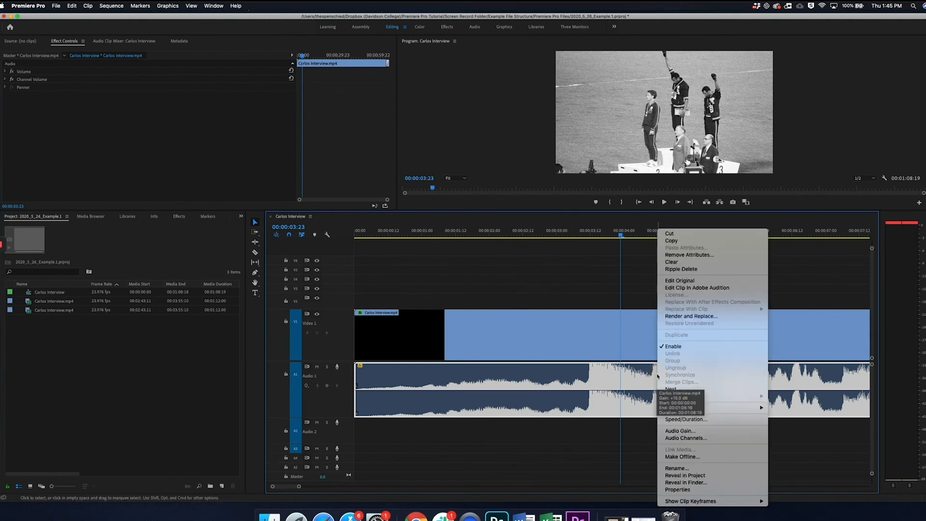
{"action": "mouse_move", "coordinate": [687, 411]}
{"action": "left_click", "coordinate": [691, 431]}
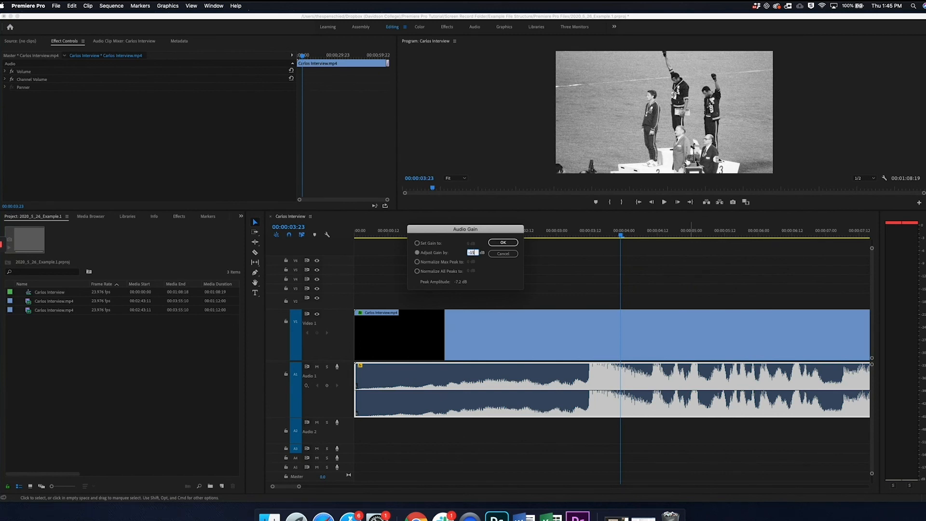
{"action": "key", "text": "Return"}
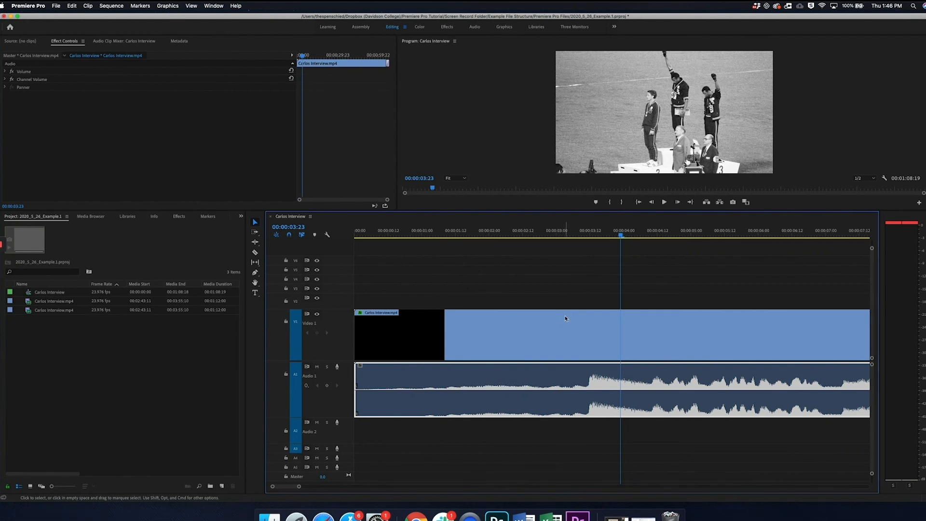
Step: Cut the interview video with the Razor tool at about 00:00:30:17, leaving the audio uncut
{"action": "left_click", "coordinate": [568, 300]}
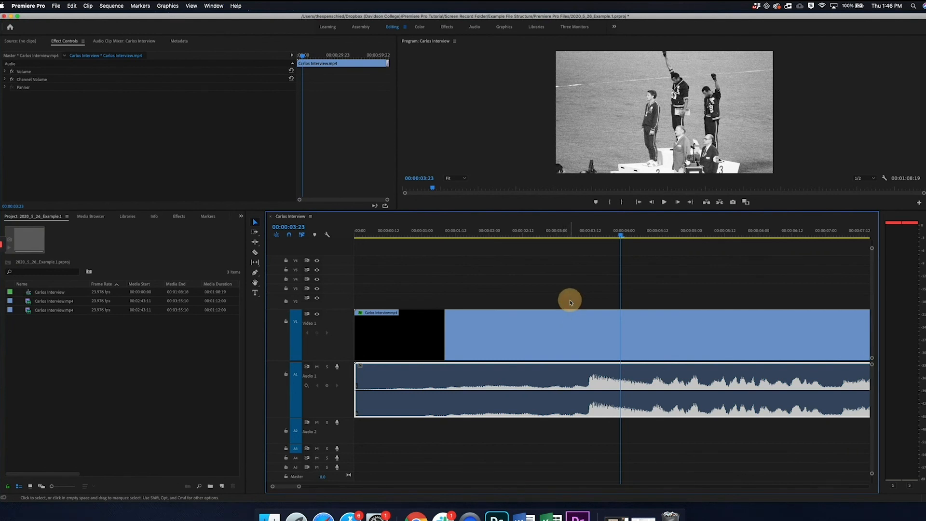
{"action": "left_click", "coordinate": [255, 253]}
{"action": "key", "text": "minus"}
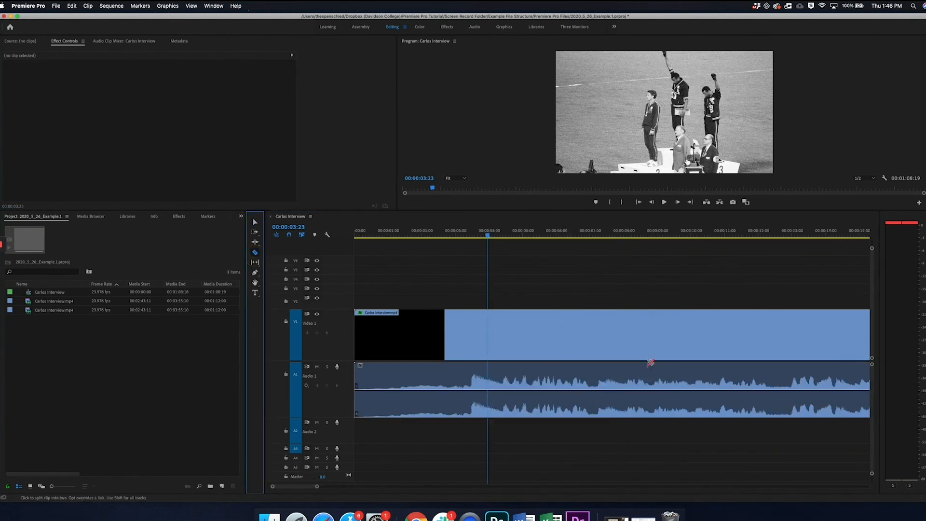
{"action": "key", "text": "minus"}
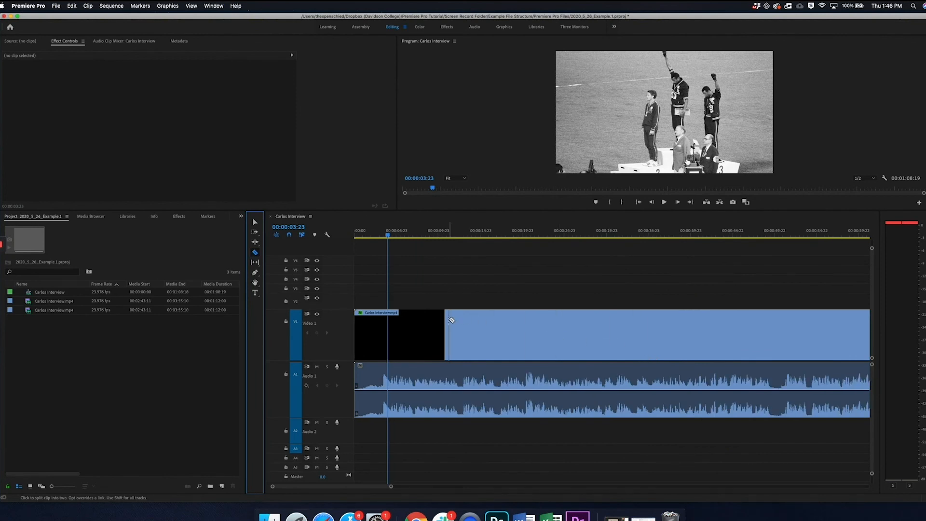
{"action": "key", "text": "minus"}
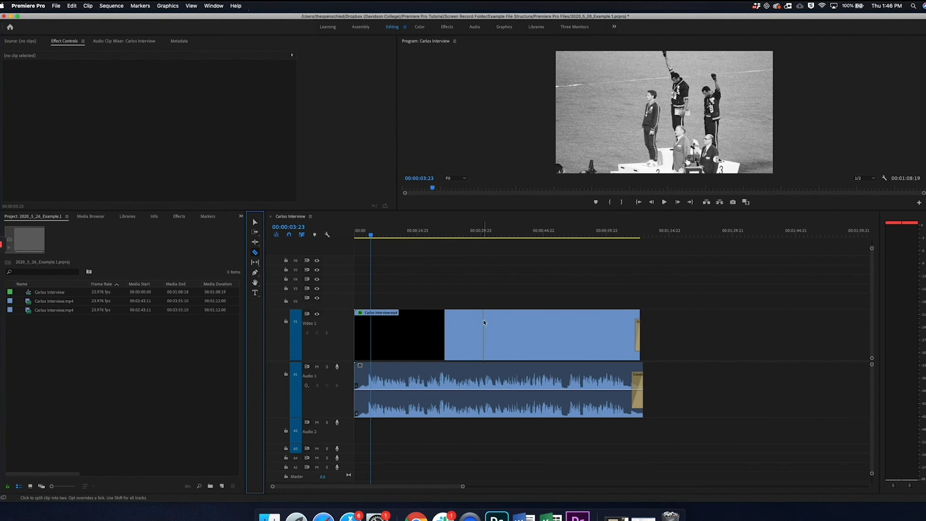
{"action": "left_click", "coordinate": [484, 323]}
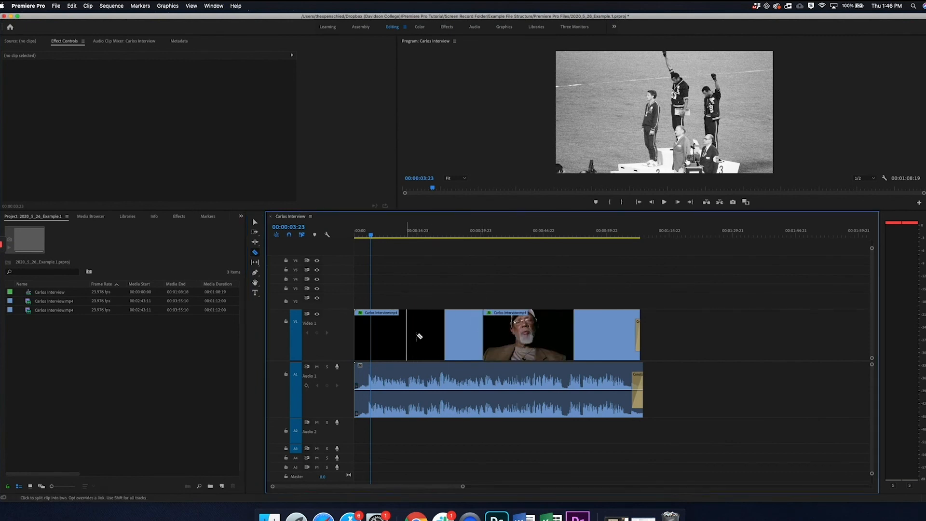
{"action": "key", "text": "v"}
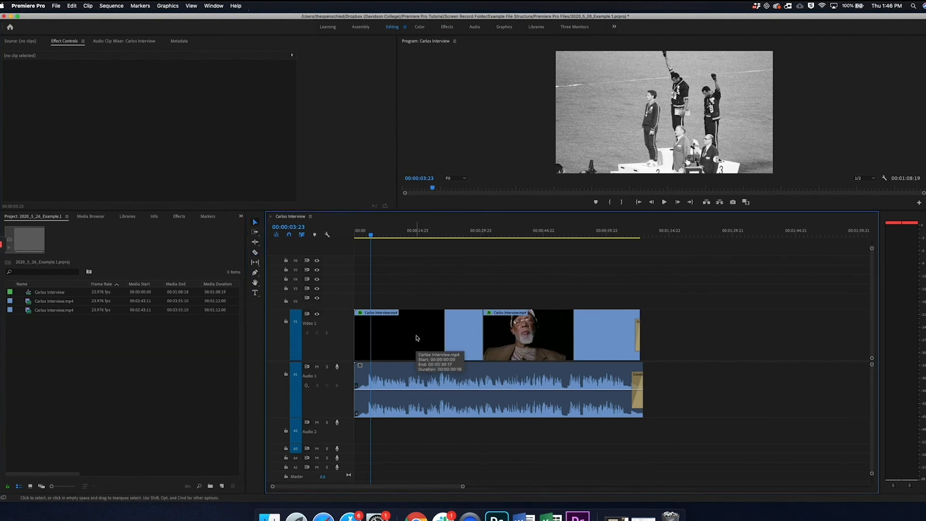
Step: Speed up the first video segment to about five times its normal speed
{"action": "right_click", "coordinate": [417, 338]}
{"action": "left_click", "coordinate": [401, 330]}
{"action": "left_click", "coordinate": [417, 338]}
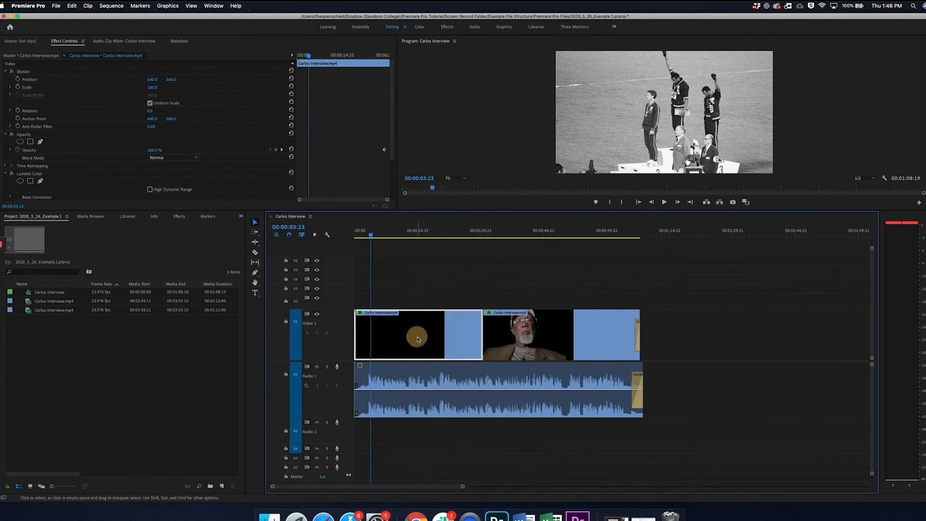
{"action": "right_click", "coordinate": [446, 324]}
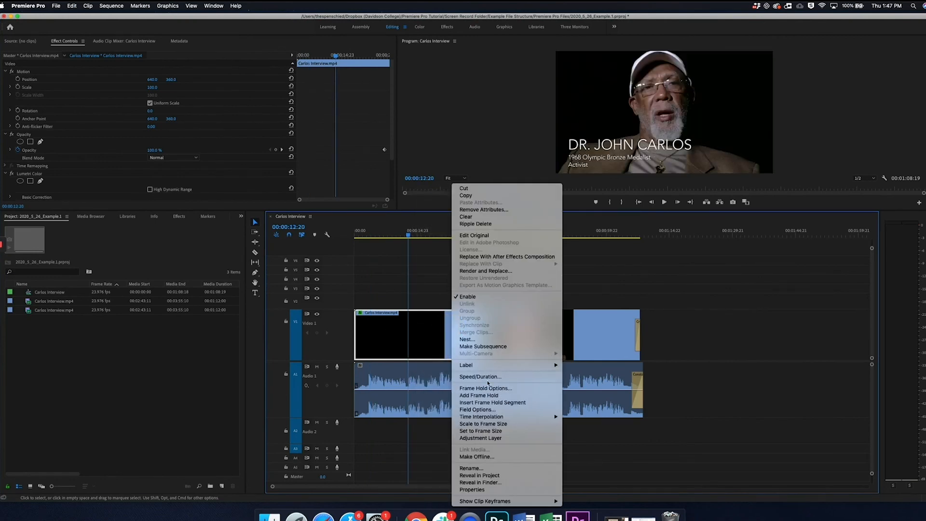
{"action": "left_click", "coordinate": [487, 377]}
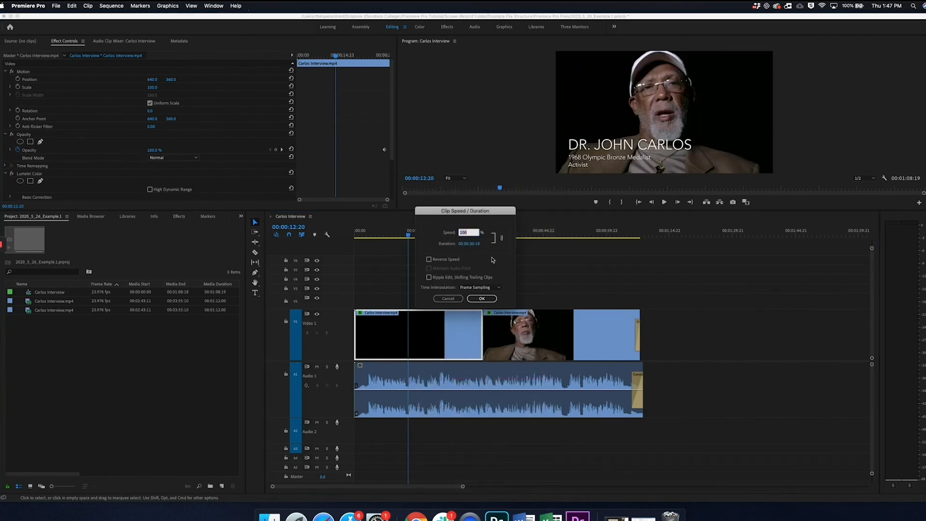
{"action": "type", "text": "50"}
{"action": "key", "text": "Return"}
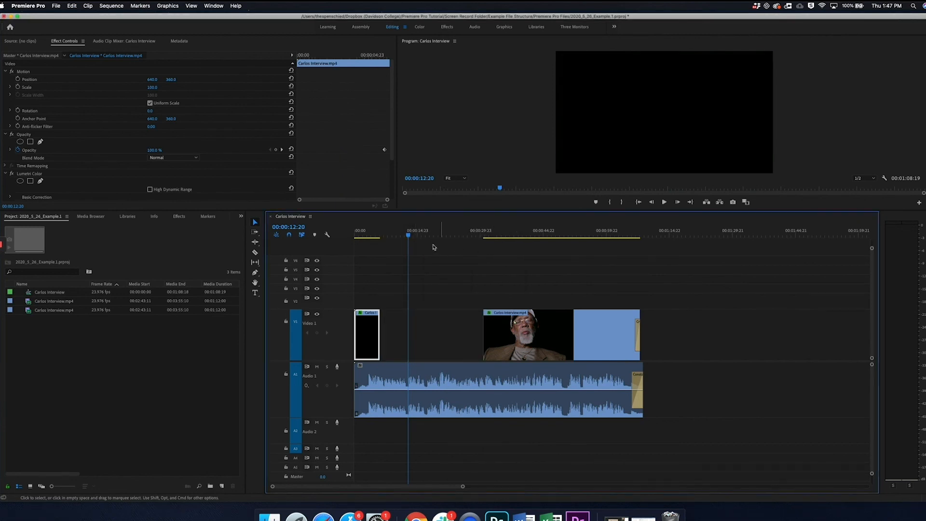
Step: Preview the sped-up segment from near its start, and undo the speed change and the video cut
{"action": "left_click", "coordinate": [358, 233]}
{"action": "key", "text": "space"}
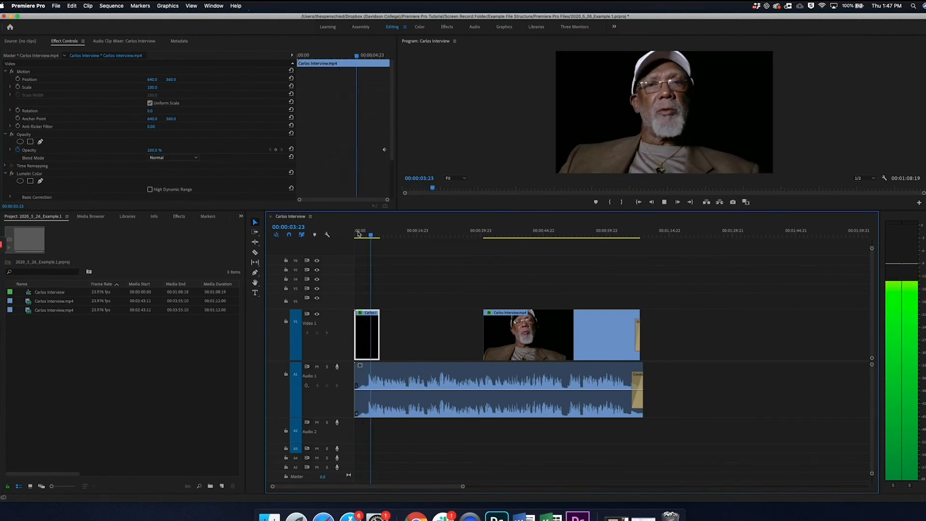
{"action": "key", "text": "space"}
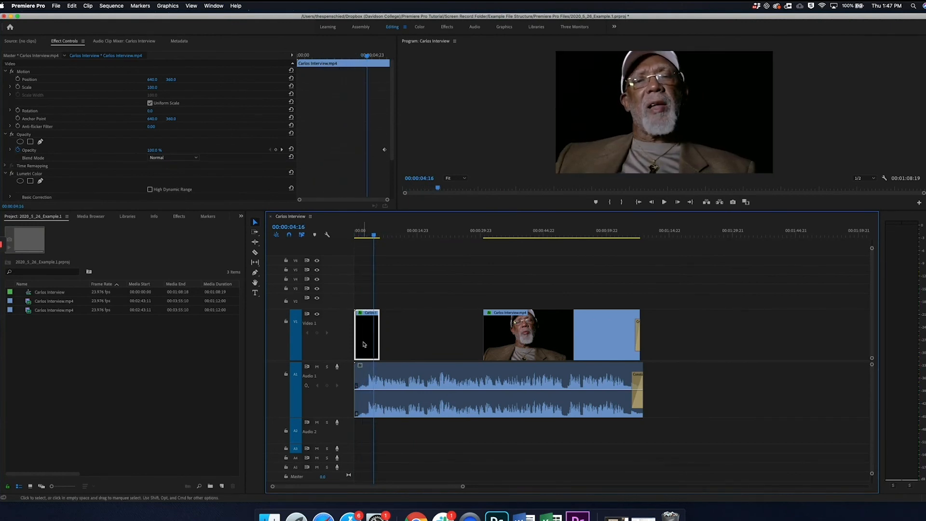
{"action": "key", "text": "super+z"}
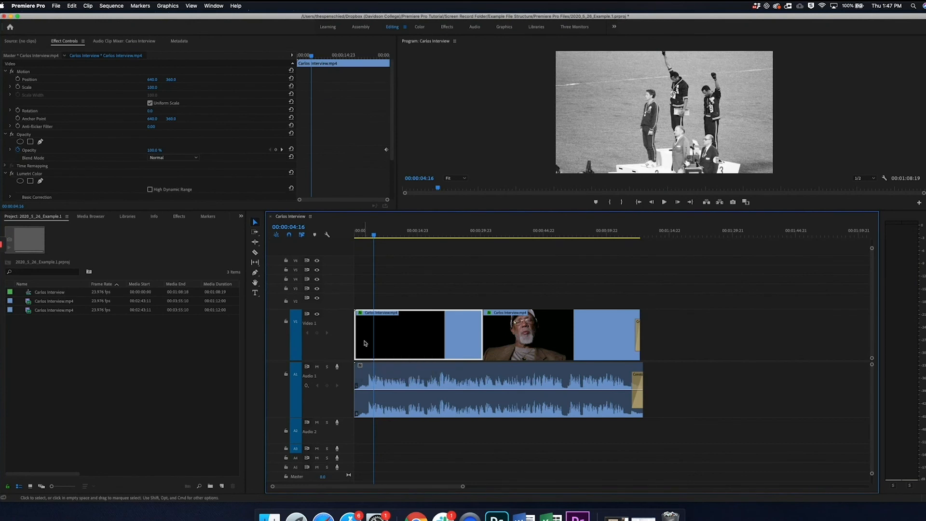
{"action": "key", "text": "super+z"}
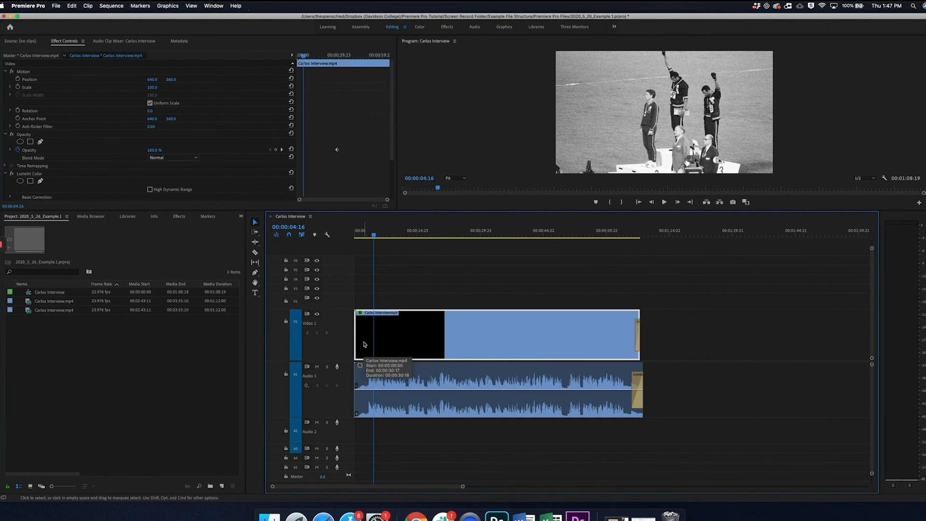